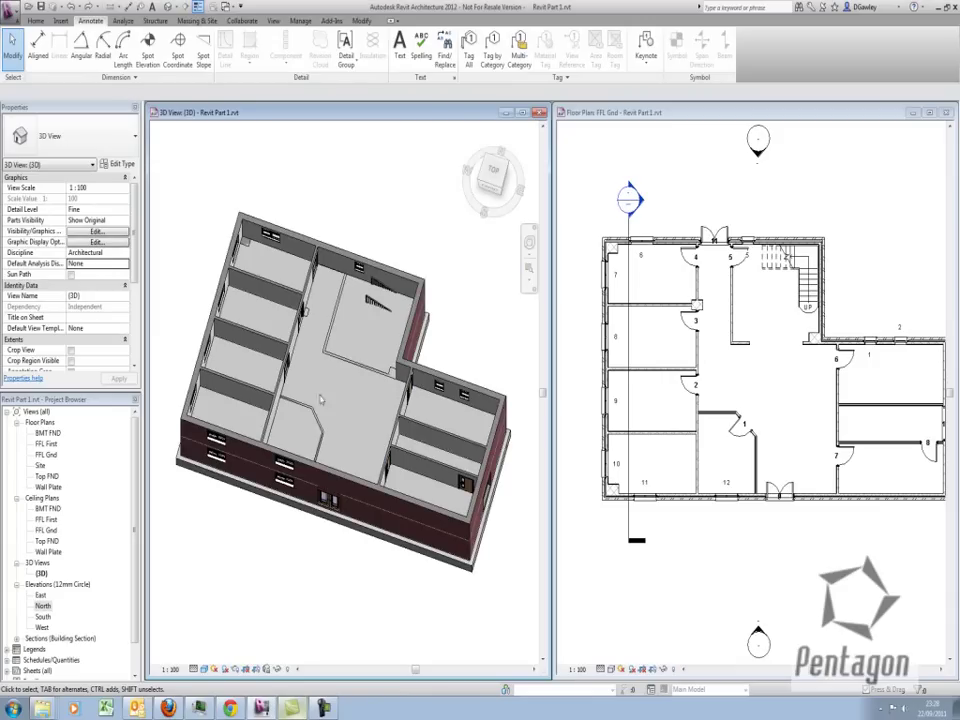
- Close the ground floor plan and open the FFL First floor plan tiled beside the 3D view
shift+middle_drag(296, 570, 372, 582)
scroll(359, 465, up, 2)
shift+middle_drag(346, 482, 612, 328)
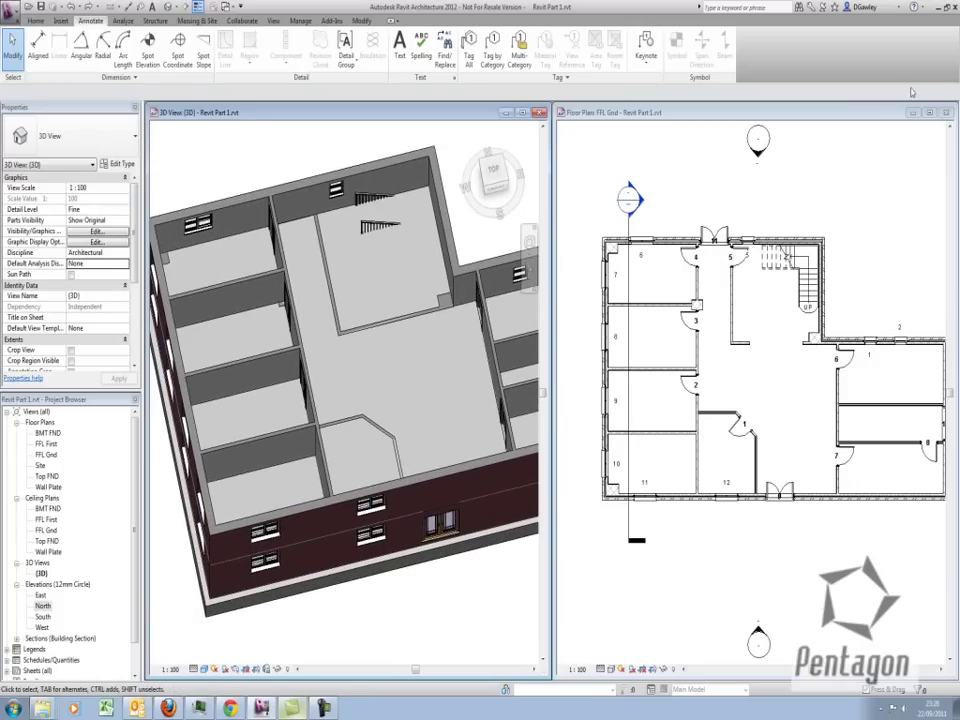
click(946, 114)
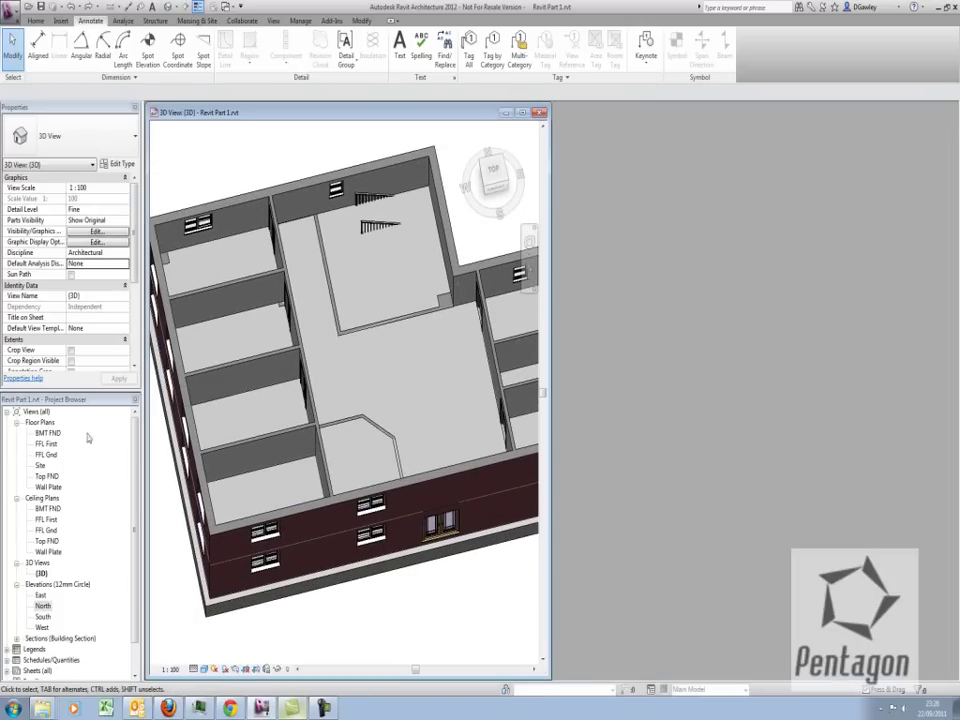
double_click(46, 444)
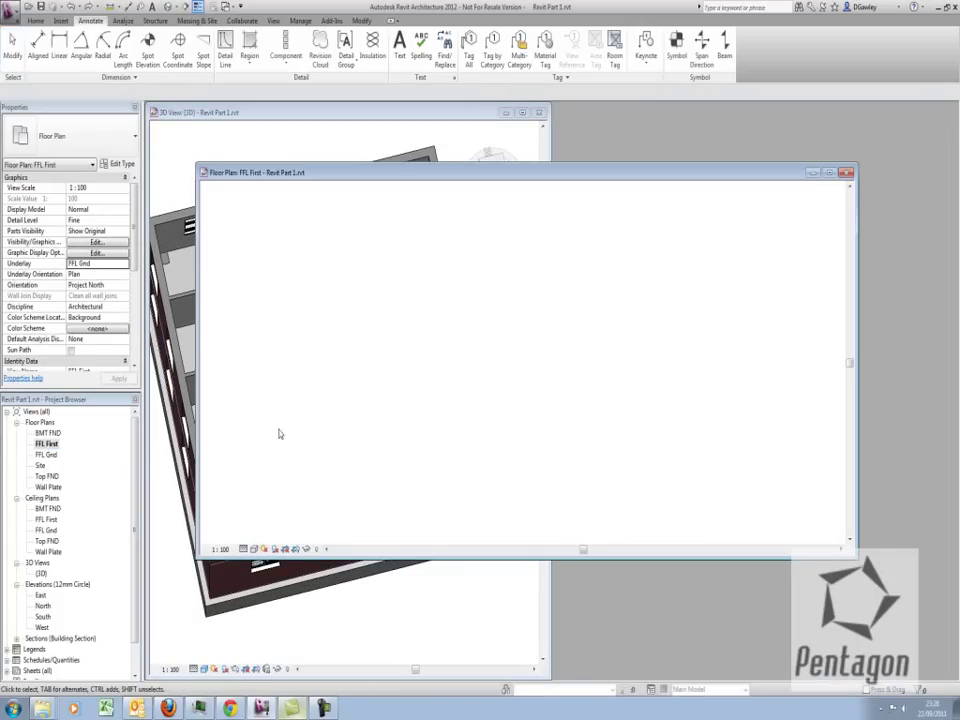
key(w)
key(t)
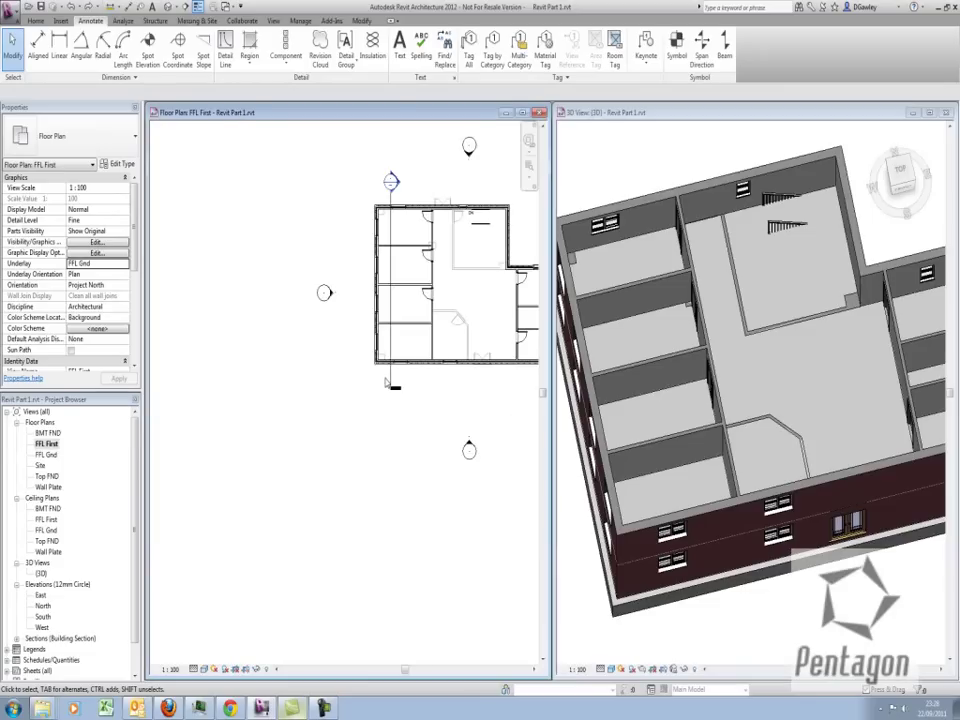
middle_drag(422, 342, 278, 458)
scroll(310, 414, up, 2)
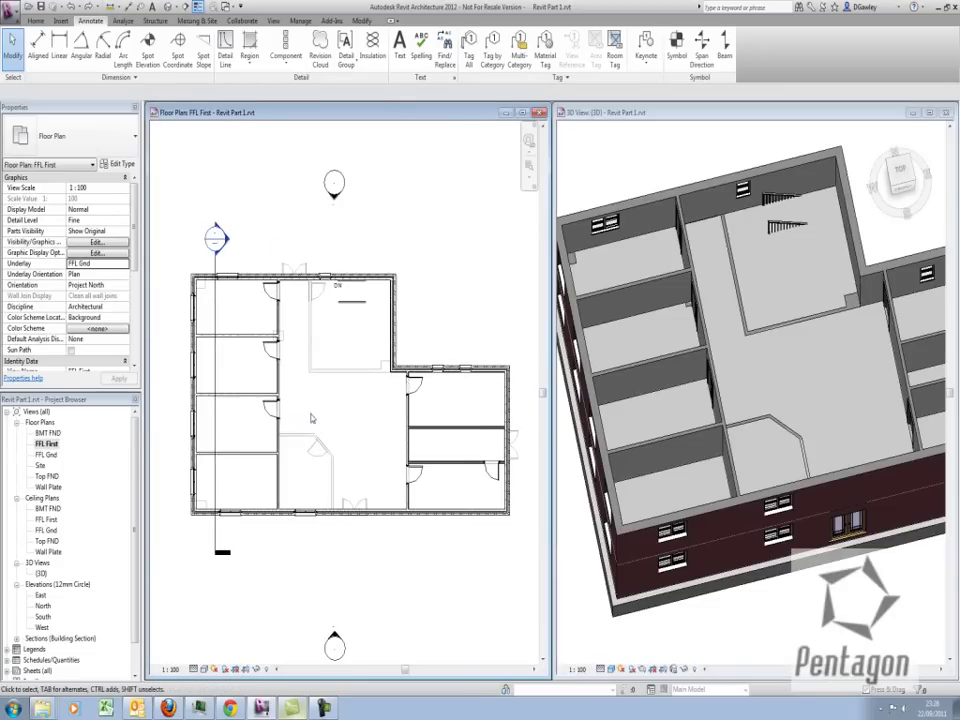
- Set the Top Offset to -320 for the five ground-floor partition walls around the stair room and the angled lobby
click(686, 163)
shift+middle_drag(786, 373, 802, 390)
scroll(802, 391, up, 5)
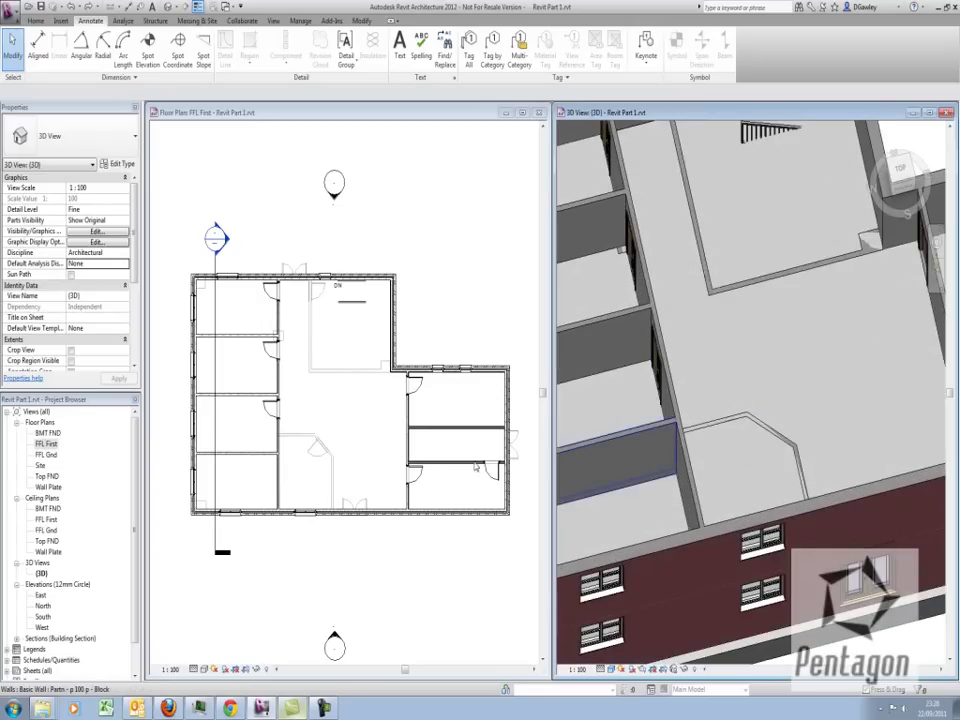
click(353, 391)
scroll(353, 391, up, 2)
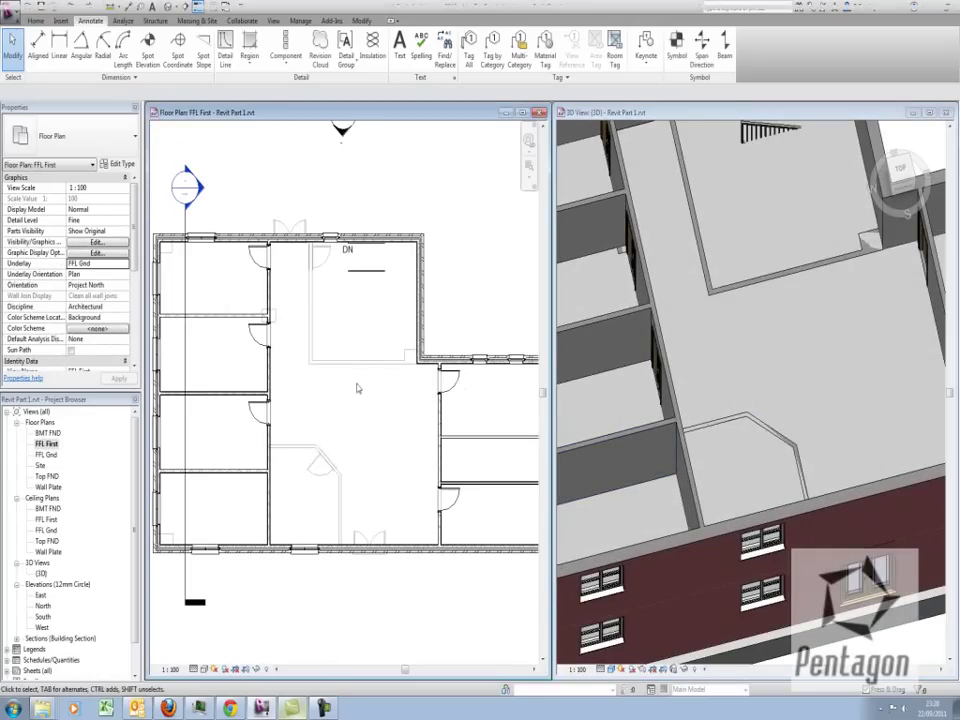
click(771, 355)
click(712, 281)
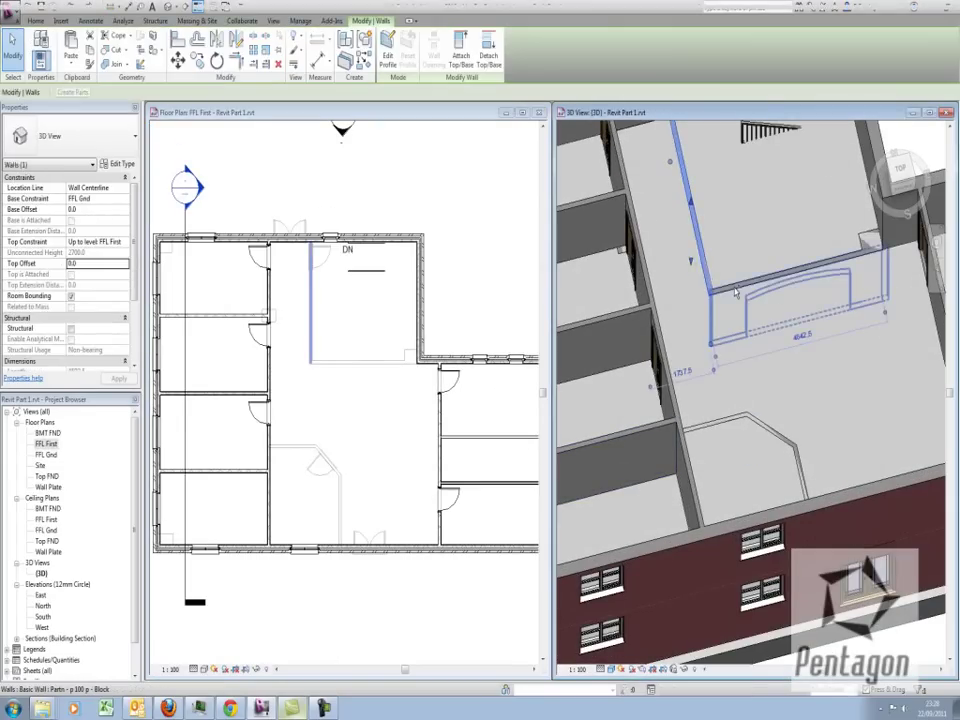
ctrl+click(737, 287)
ctrl+click(718, 425)
ctrl+click(766, 428)
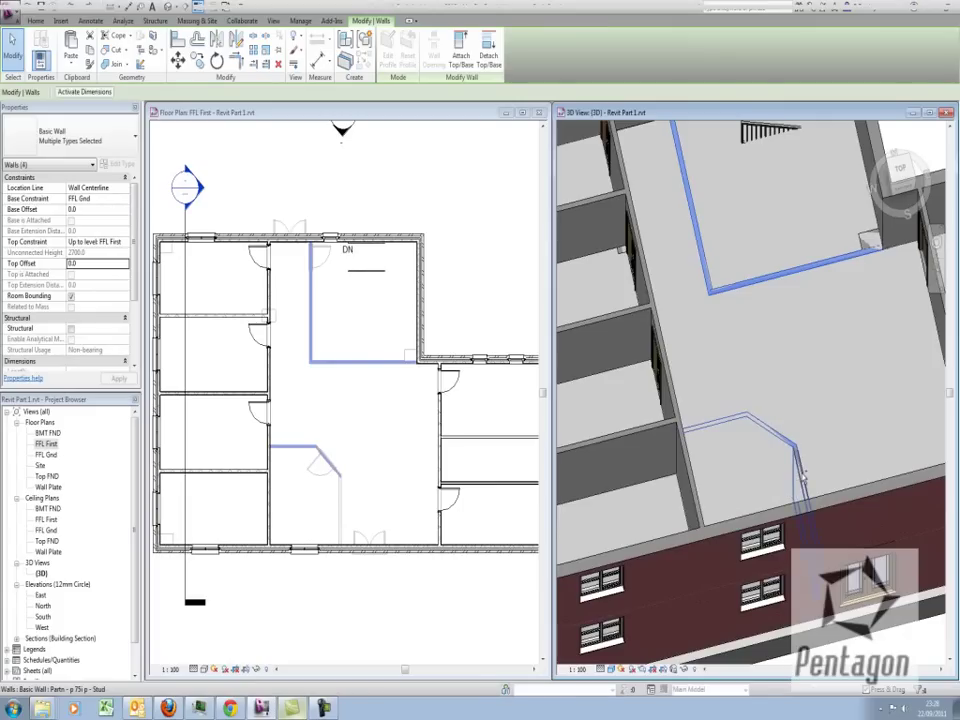
ctrl+click(803, 476)
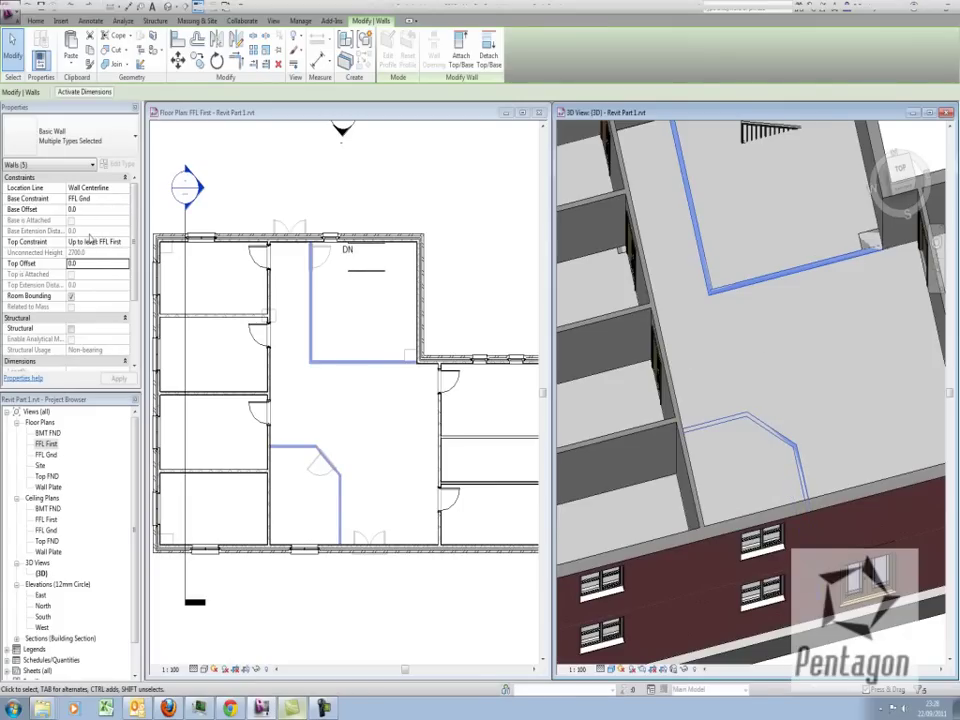
click(90, 264)
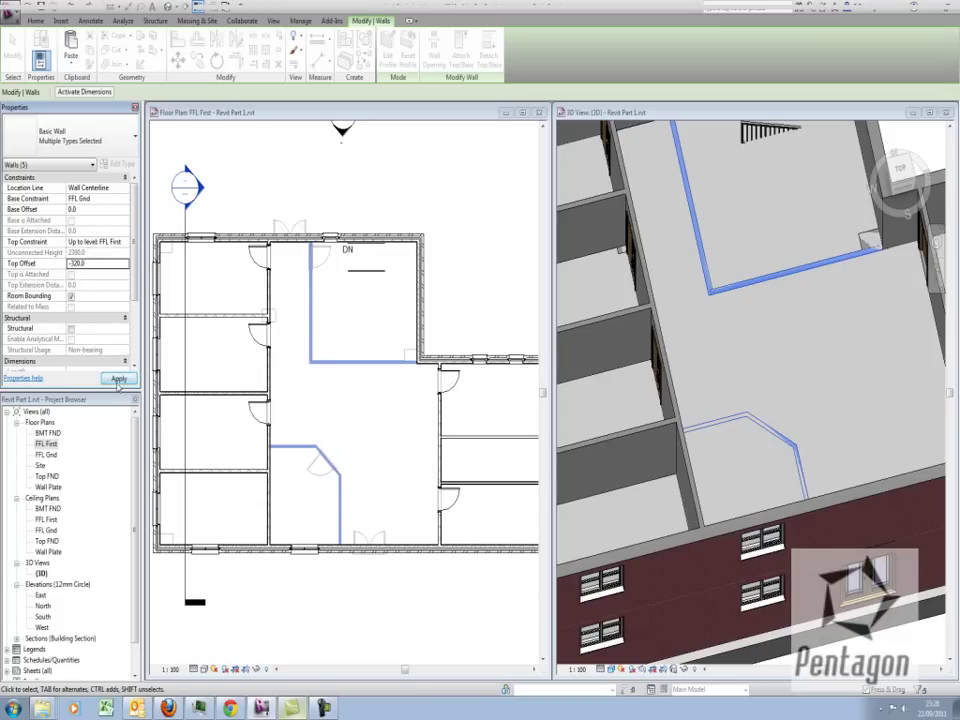
click(118, 379)
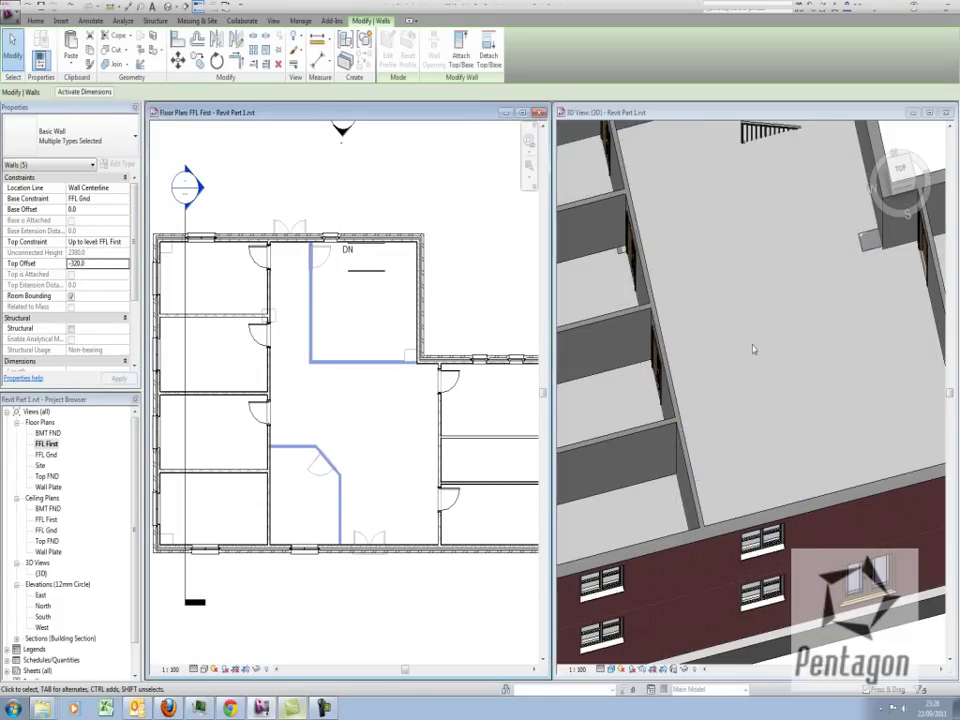
- Edit the first-floor slab's boundary, shortening its north line so it ends at the head of the staircase
middle_click(752, 315)
scroll(752, 317, down, 3)
shift+middle_drag(752, 317, 784, 335)
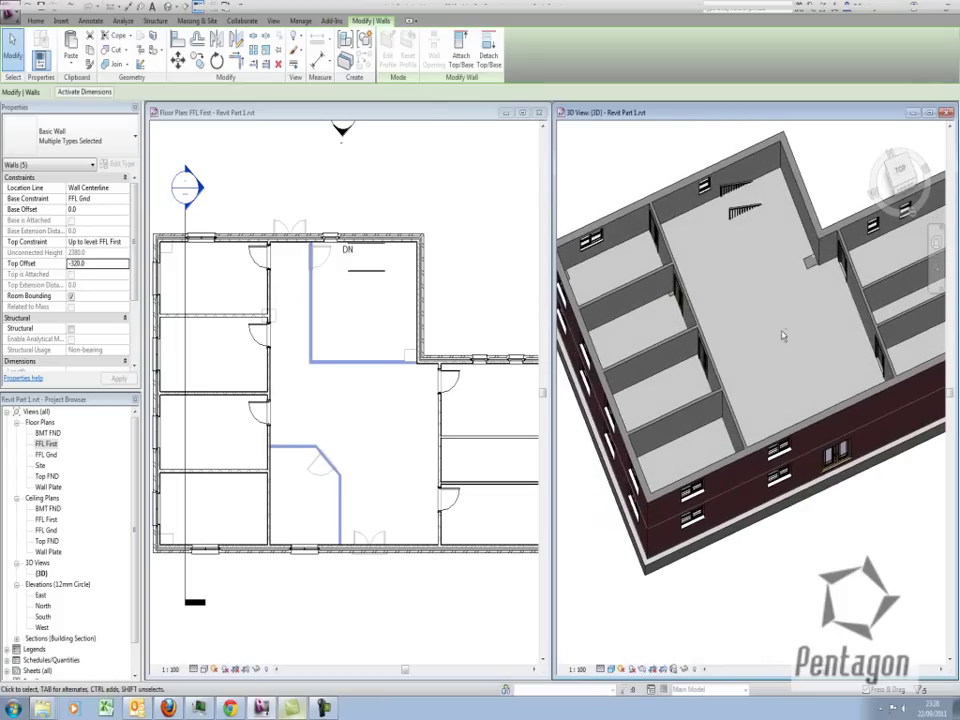
click(763, 183)
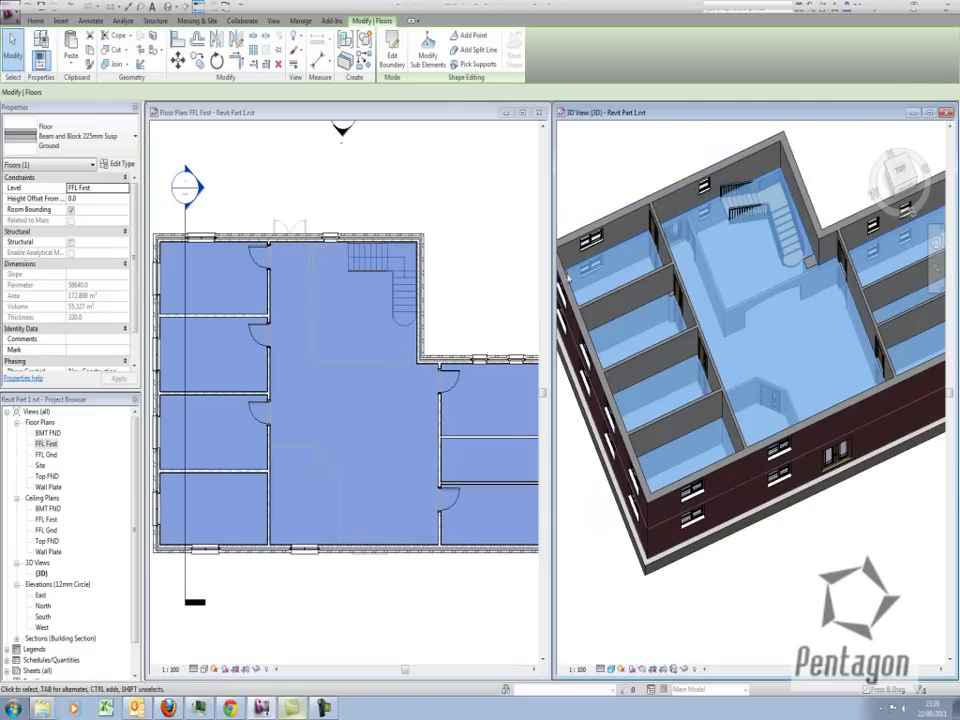
click(468, 251)
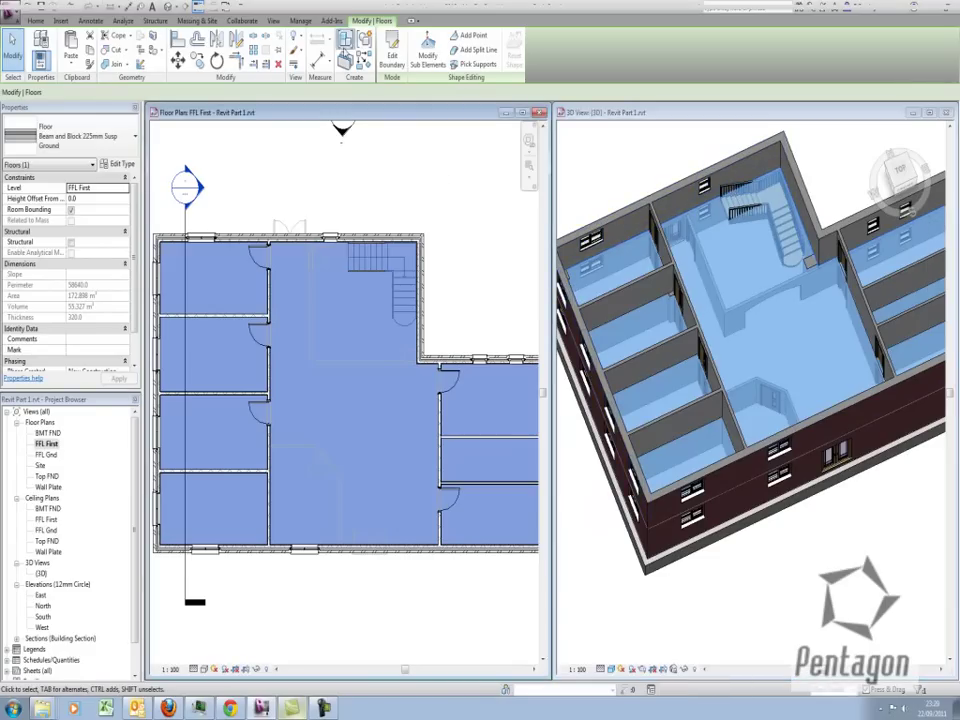
click(393, 60)
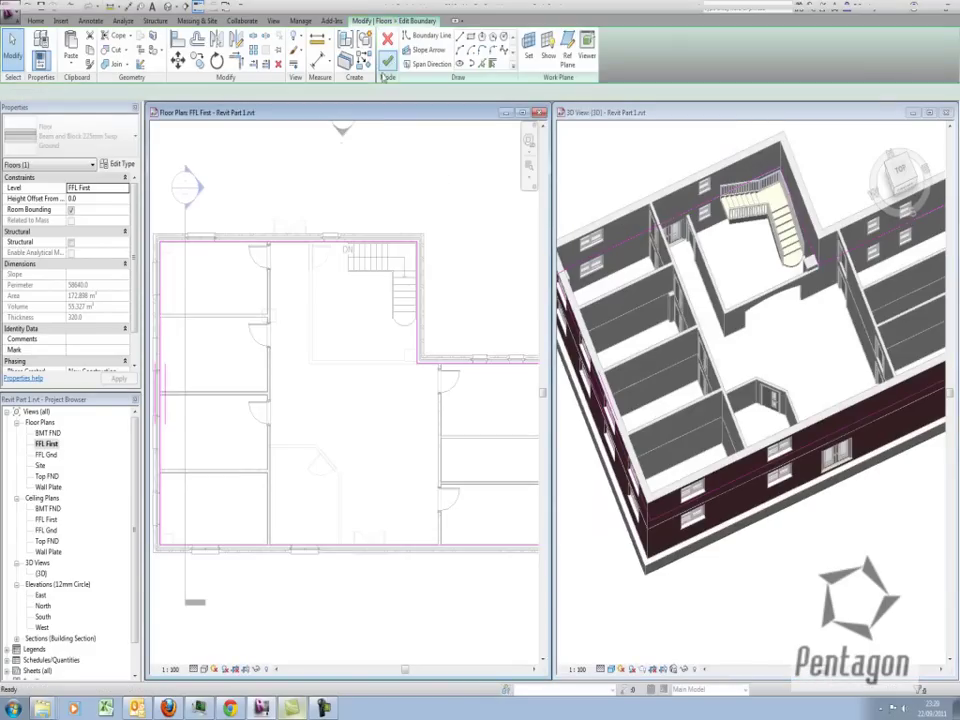
scroll(424, 240, up, 3)
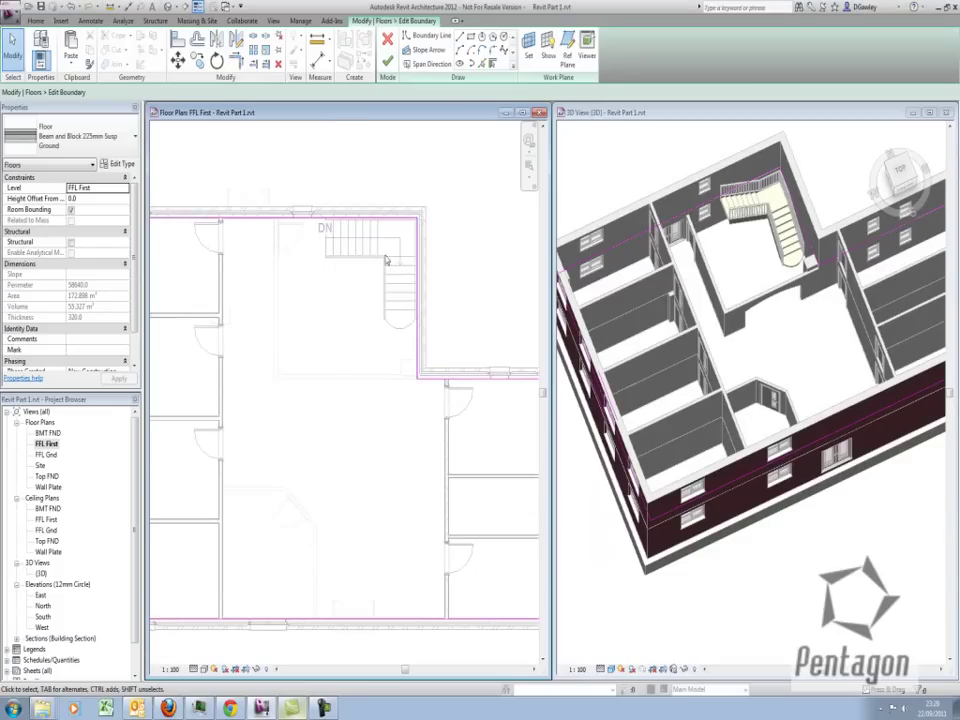
click(424, 240)
scroll(426, 237, up, 2)
drag(430, 239, 270, 238)
click(279, 167)
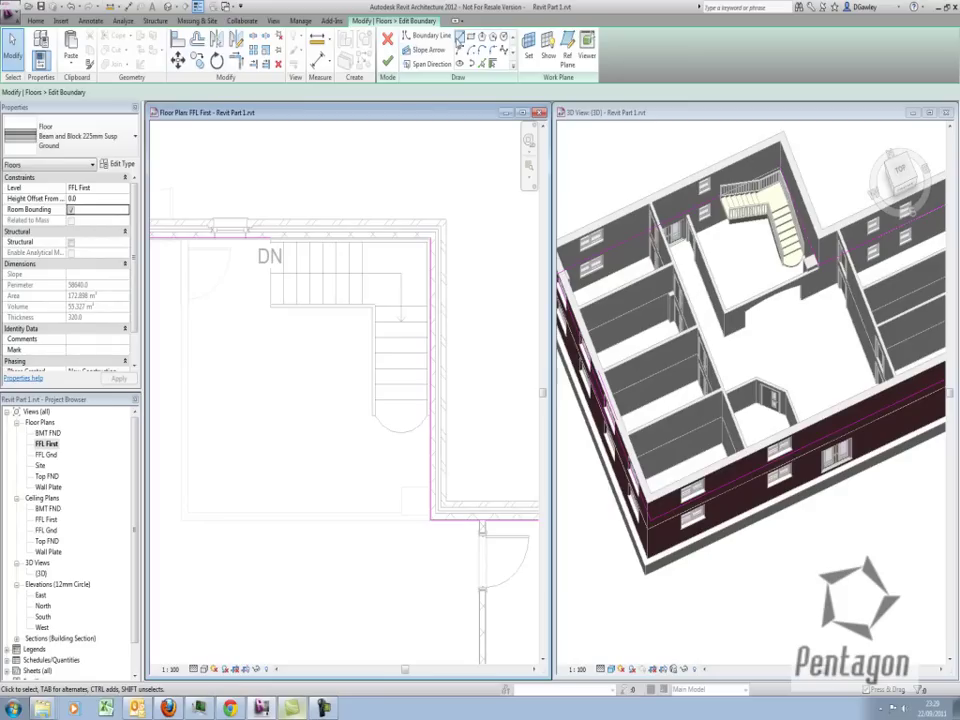
- Draw stepped boundary lines along the inner edge of both stair flights and across the lower flight to the east wall
click(270, 306)
click(371, 307)
click(372, 377)
click(430, 377)
key(Escape)
key(Escape)
key(Escape)
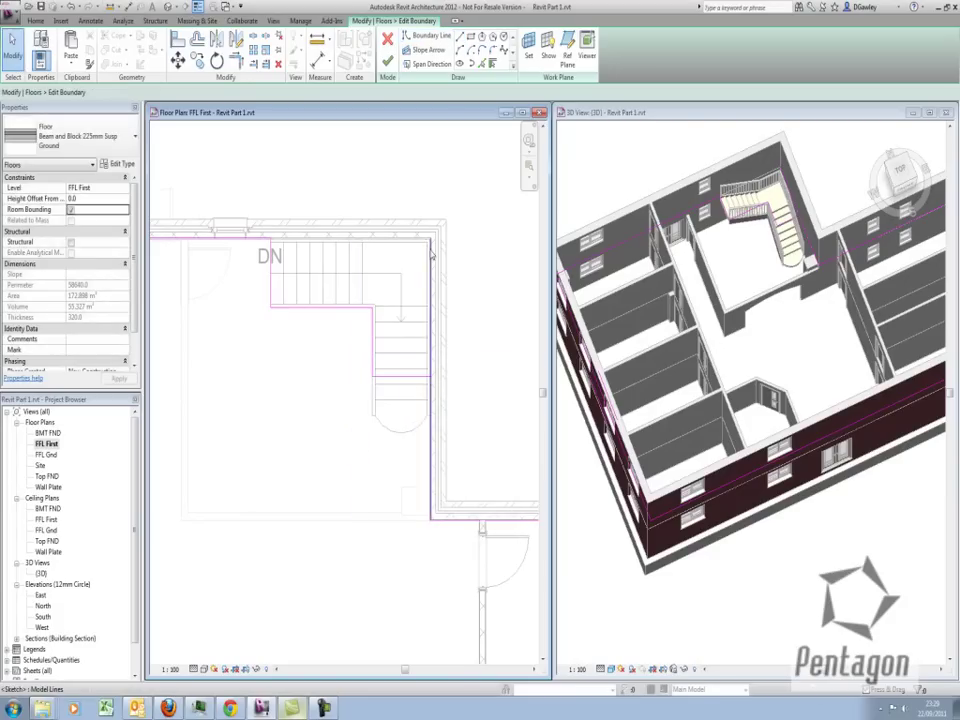
- Shorten the east boundary line to the end of the stair opening and finish the floor sketch
click(431, 252)
drag(431, 239, 431, 376)
click(477, 321)
click(477, 321)
scroll(477, 321, down, 2)
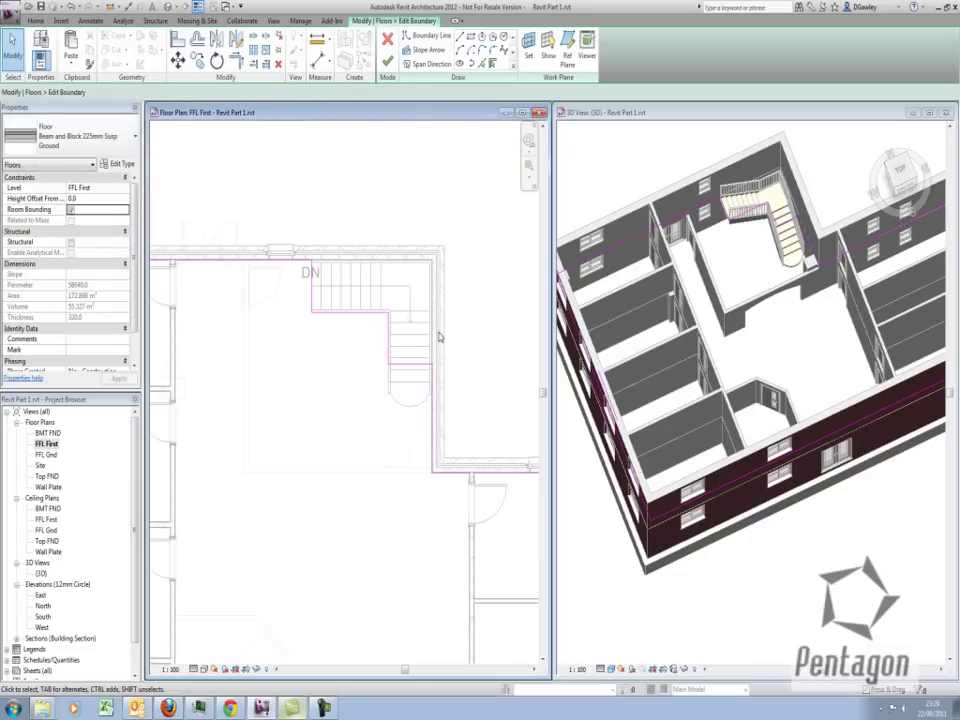
click(387, 62)
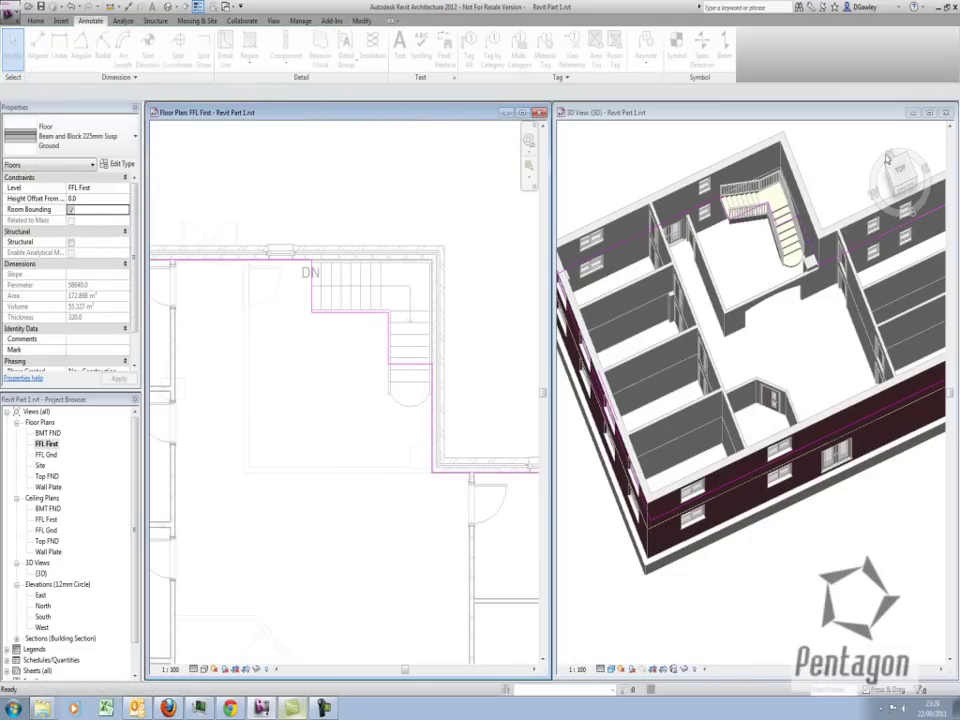
click(549, 366)
scroll(345, 346, up, 4)
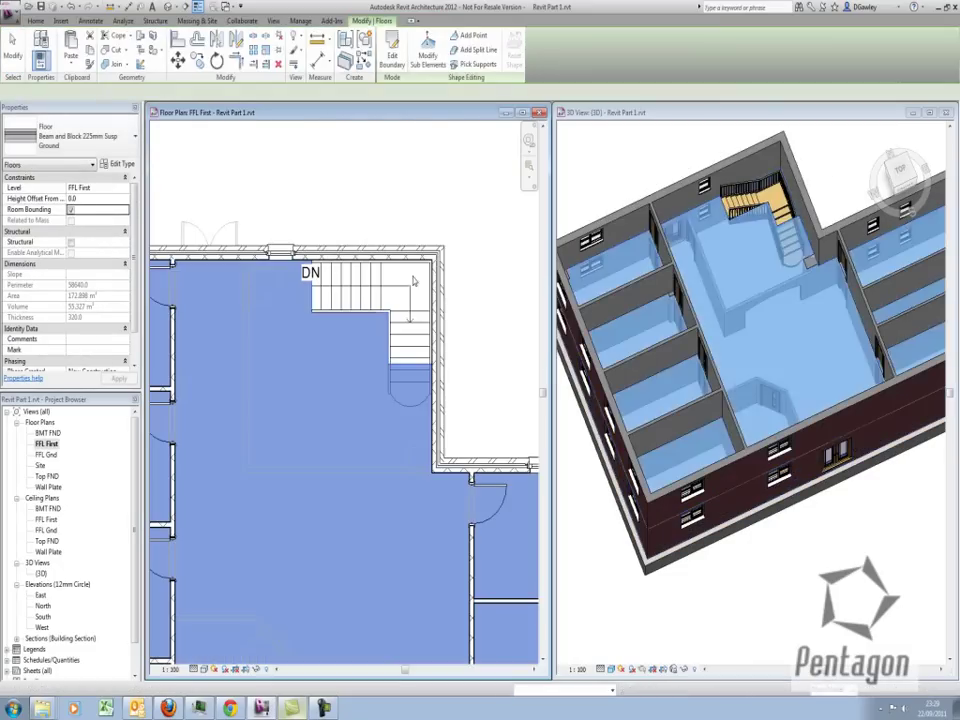
key(Escape)
- Place a 450 x 600mm rectangular column over the ground-floor column at the western partition junction
click(818, 184)
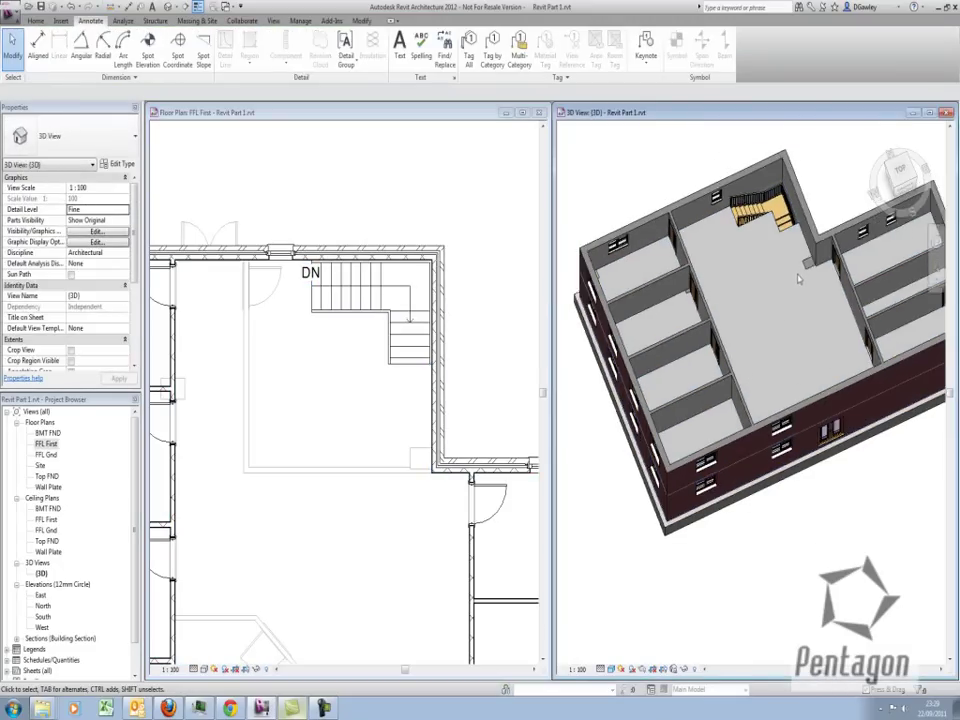
scroll(757, 352, down, 2)
shift+middle_drag(737, 448, 862, 442)
click(473, 396)
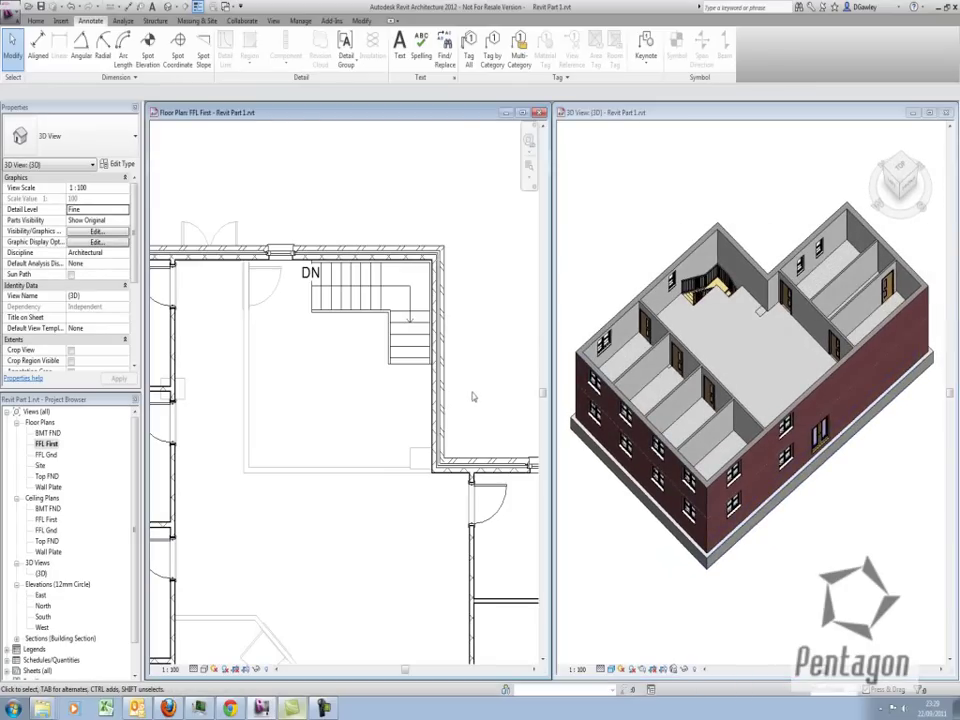
scroll(473, 402, down, 3)
middle_drag(460, 429, 470, 398)
scroll(301, 380, up, 5)
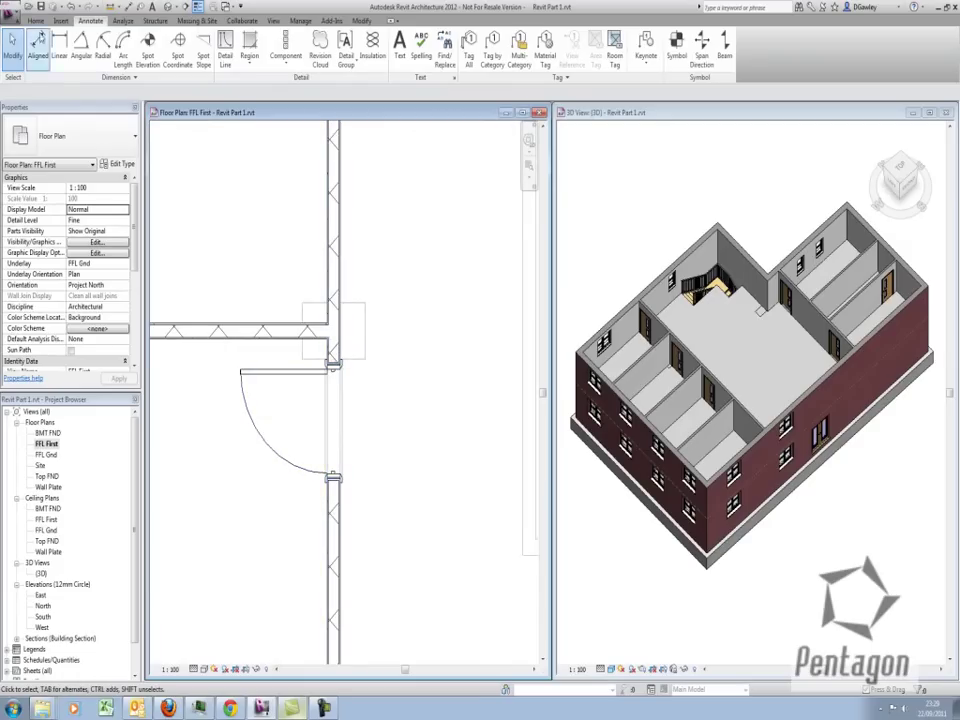
click(35, 21)
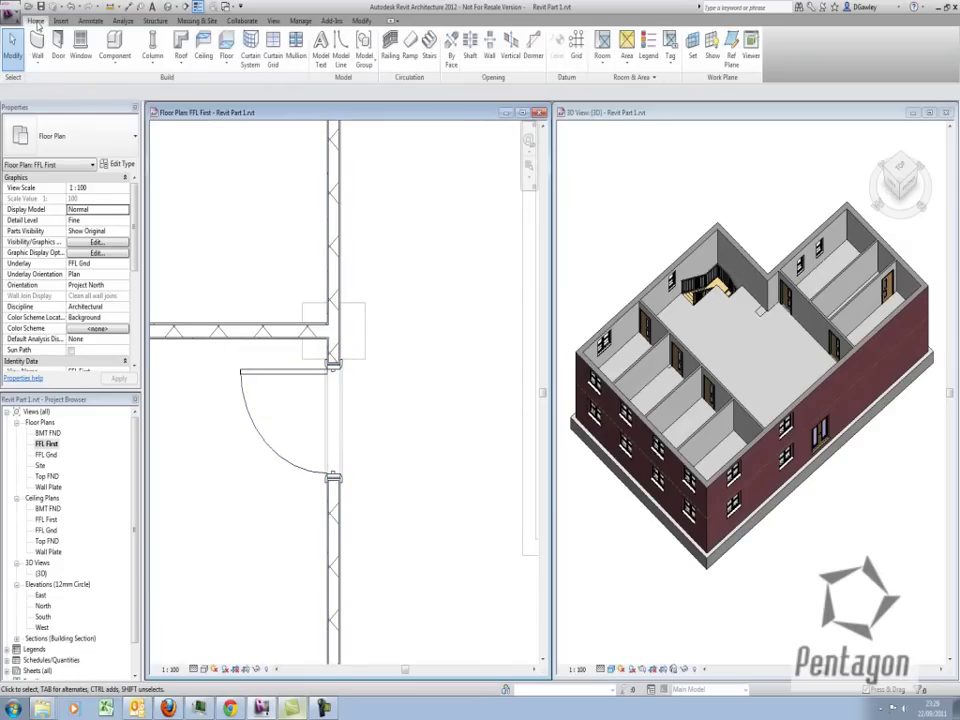
click(152, 58)
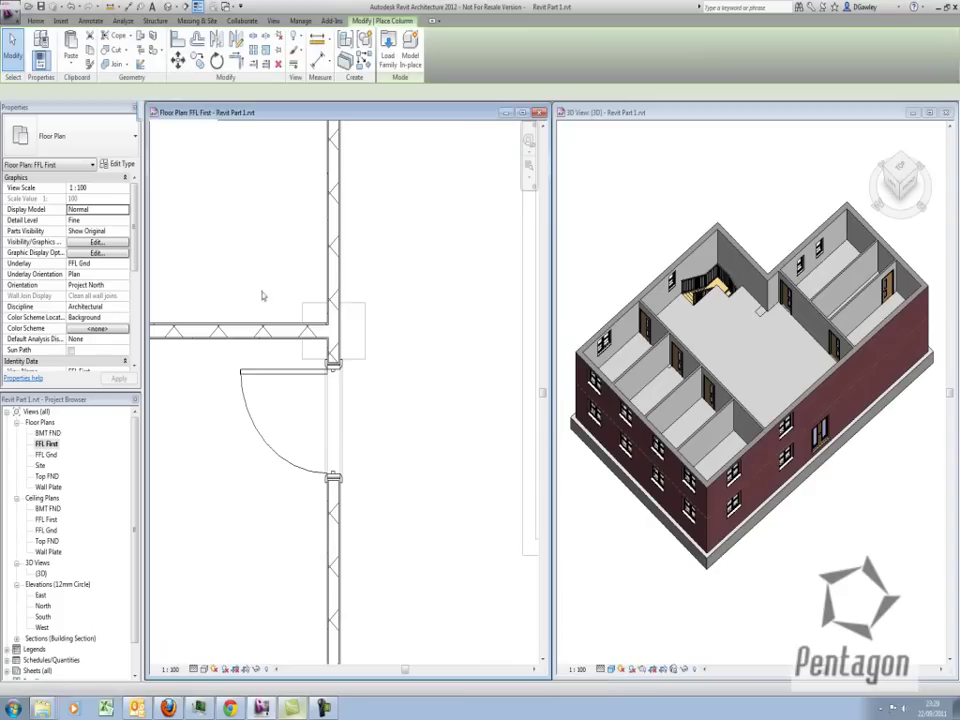
click(180, 108)
scroll(333, 327, down, 5)
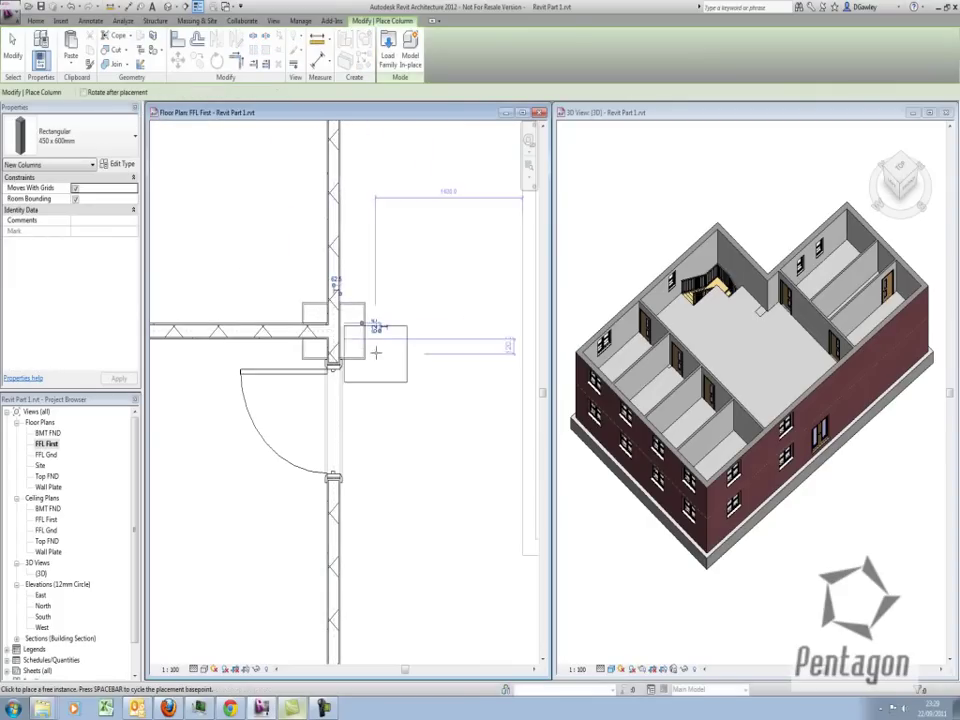
scroll(241, 297, up, 5)
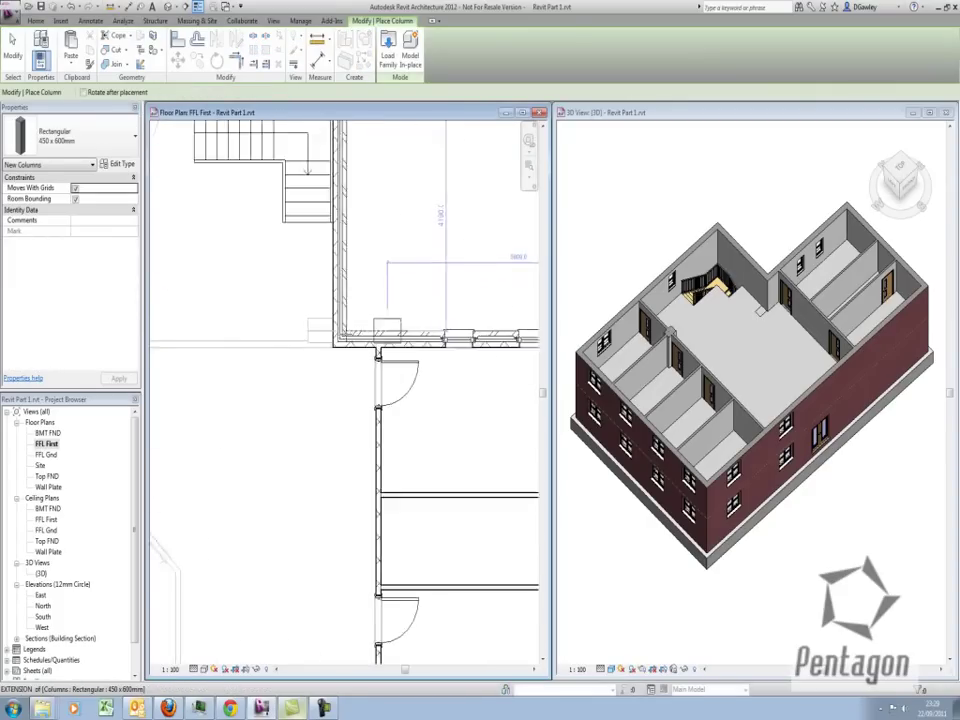
- Place two more 450 x 600mm columns over the ground-floor ones, at the exterior wall corner below the stairs and the southwest corner
click(309, 326)
scroll(309, 326, down, 5)
scroll(276, 389, up, 3)
scroll(276, 389, up, 8)
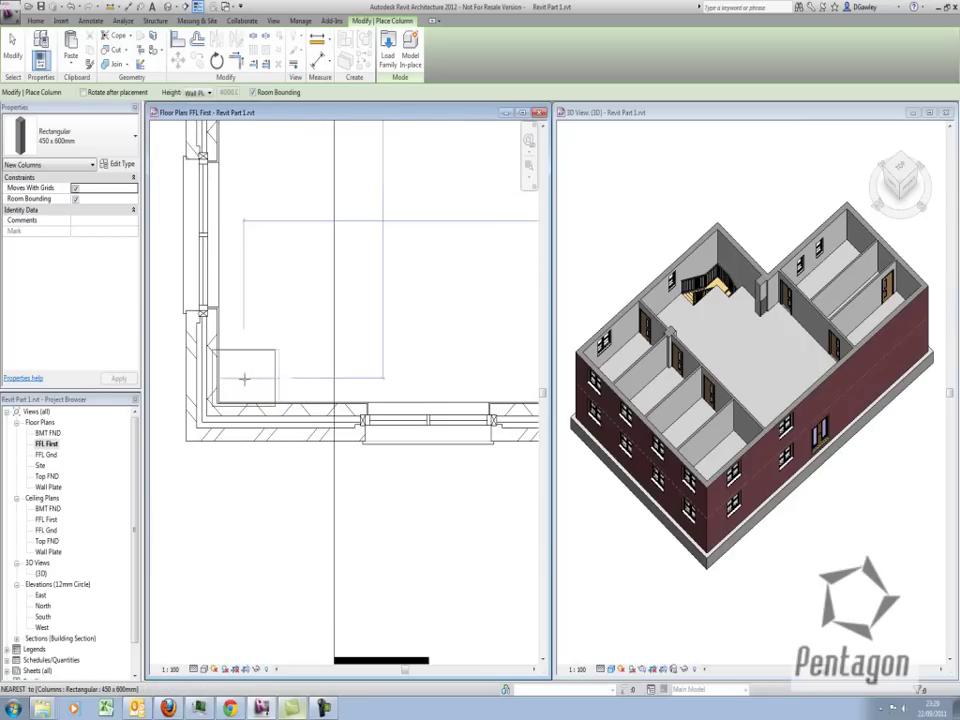
click(248, 378)
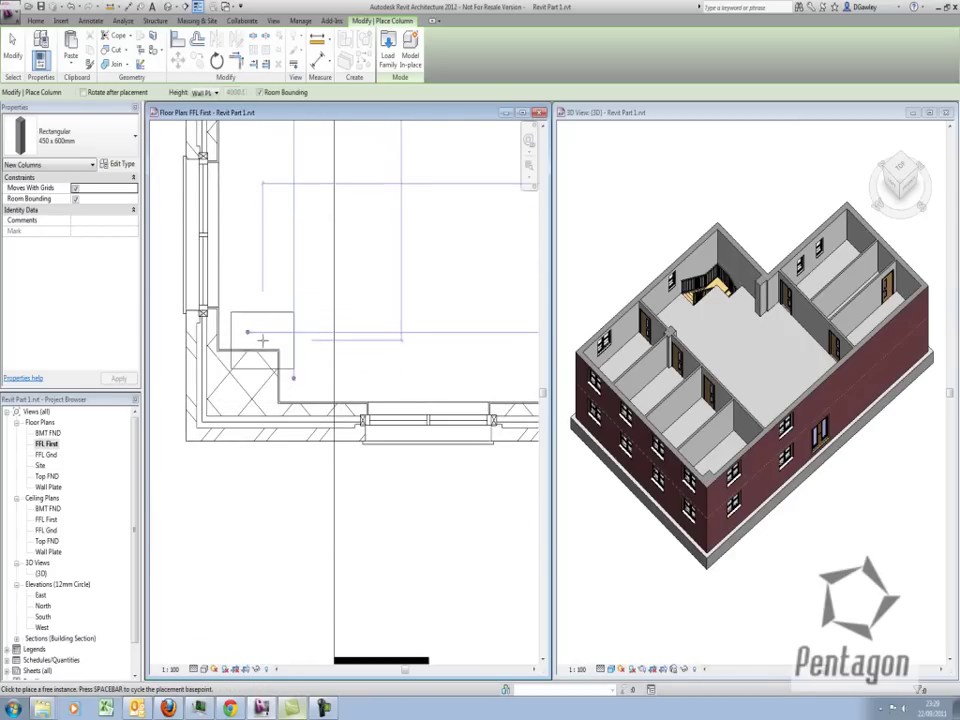
scroll(268, 349, down, 3)
scroll(300, 325, down, 4)
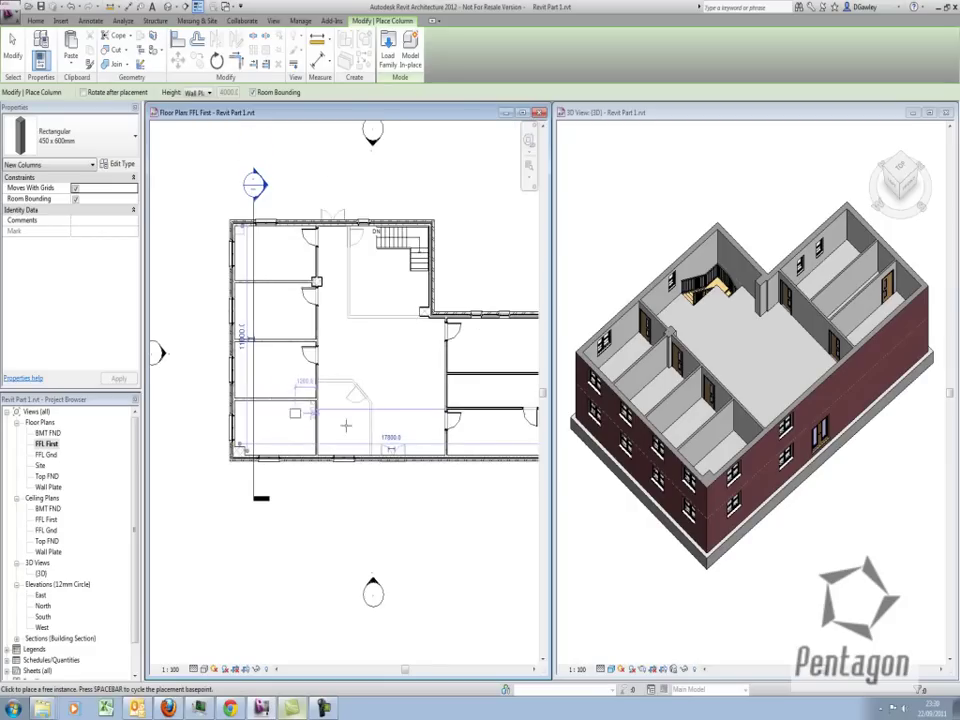
right_click(345, 395)
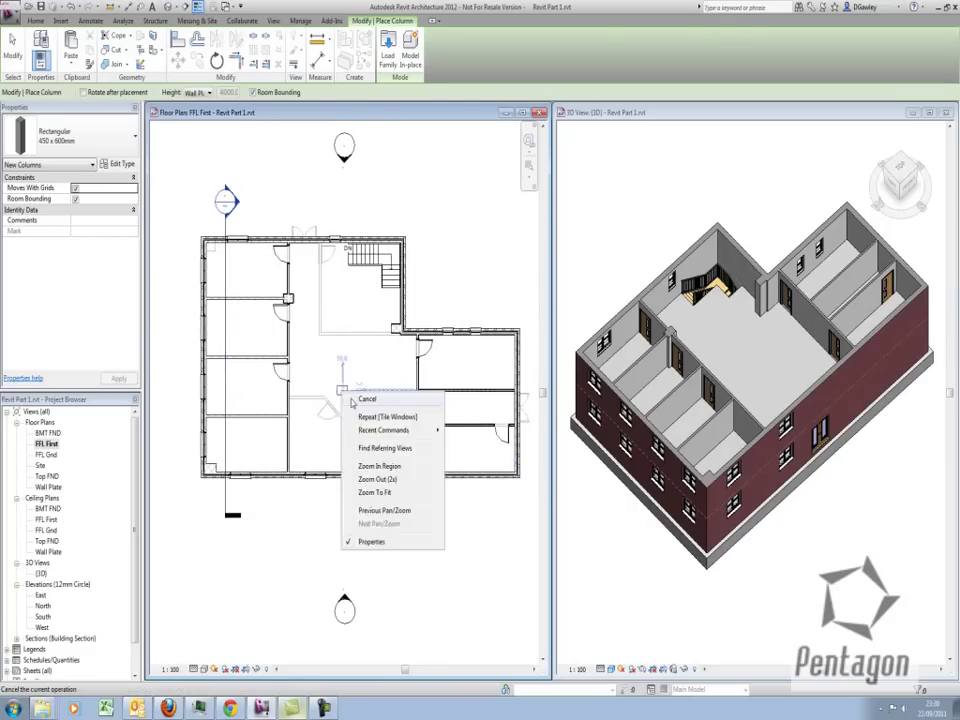
click(370, 395)
click(772, 385)
shift+middle_drag(772, 385, 619, 242)
shift+middle_drag(760, 511, 560, 350)
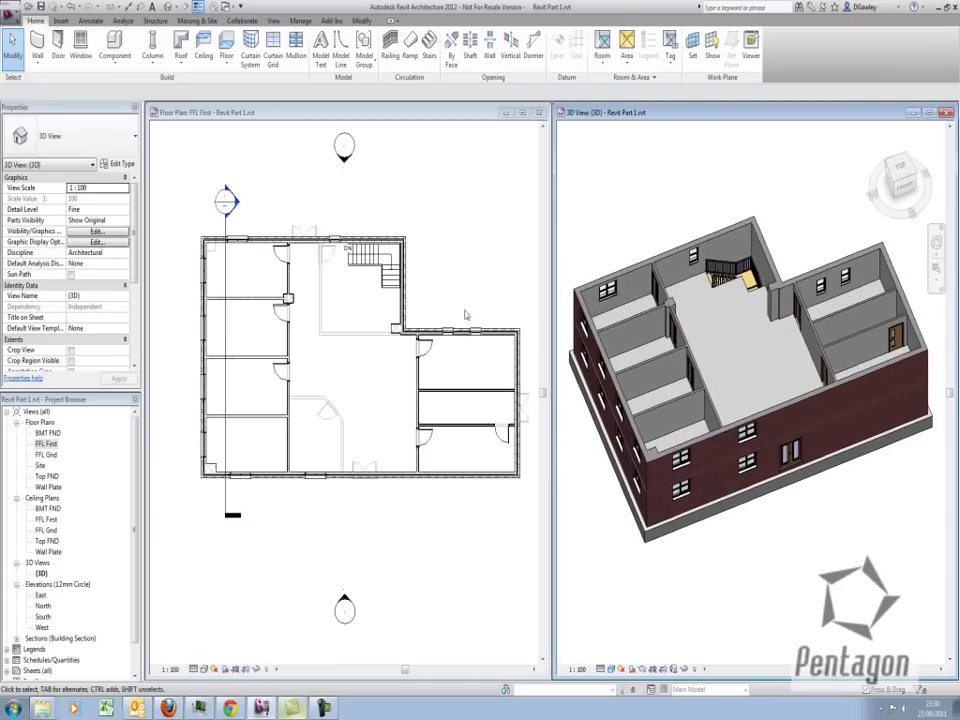
click(465, 315)
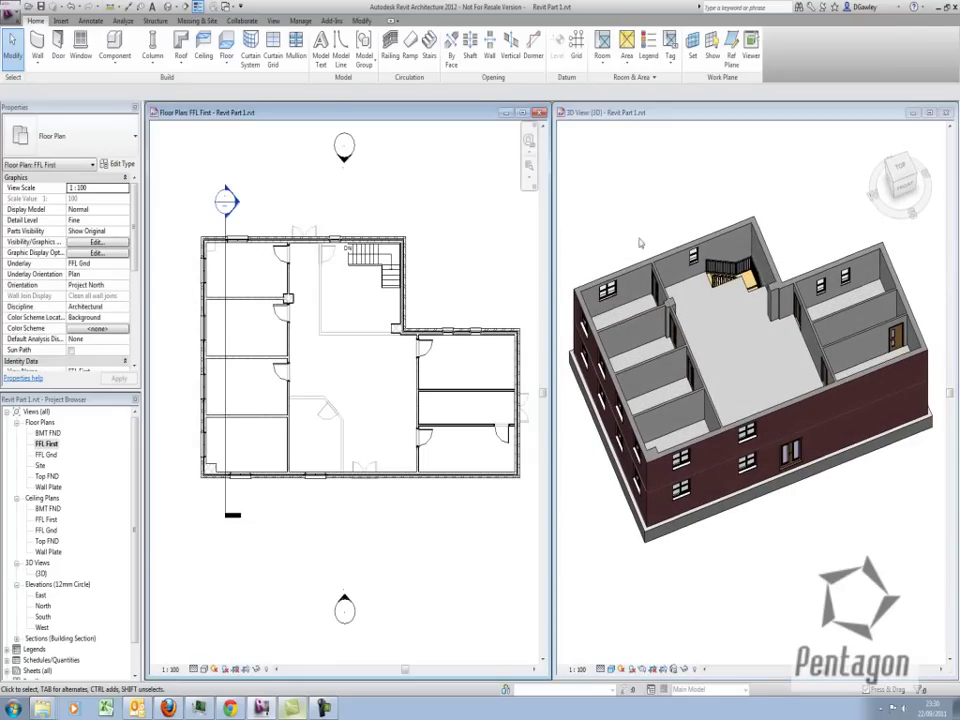
- Copy the first-floor slab and paste it aligned to the Wall Plate level
click(691, 202)
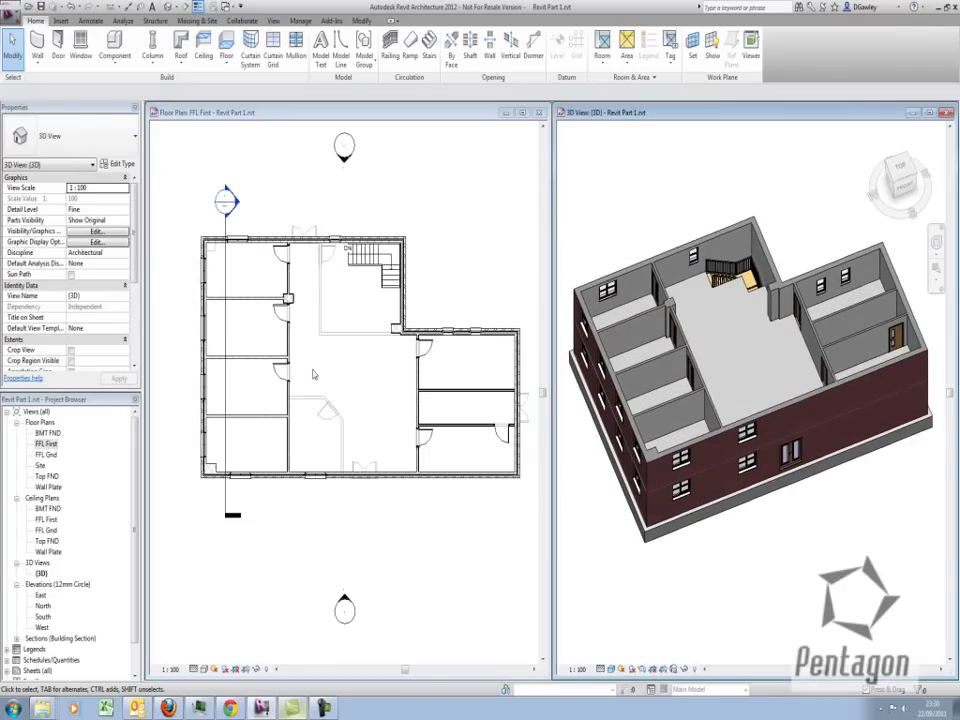
click(380, 394)
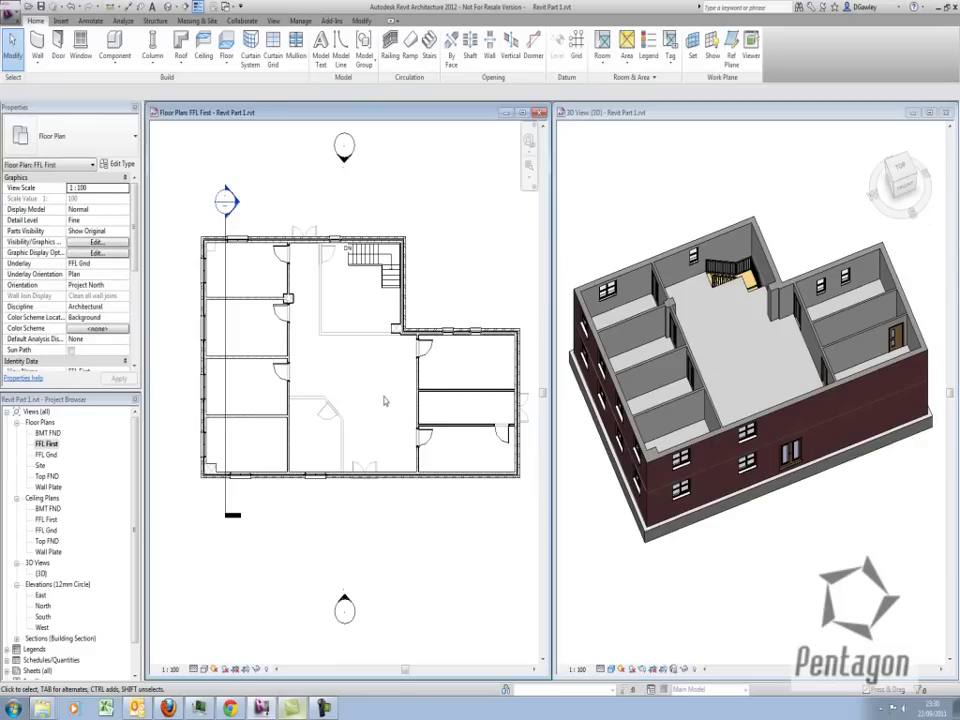
scroll(388, 433, down, 2)
click(767, 238)
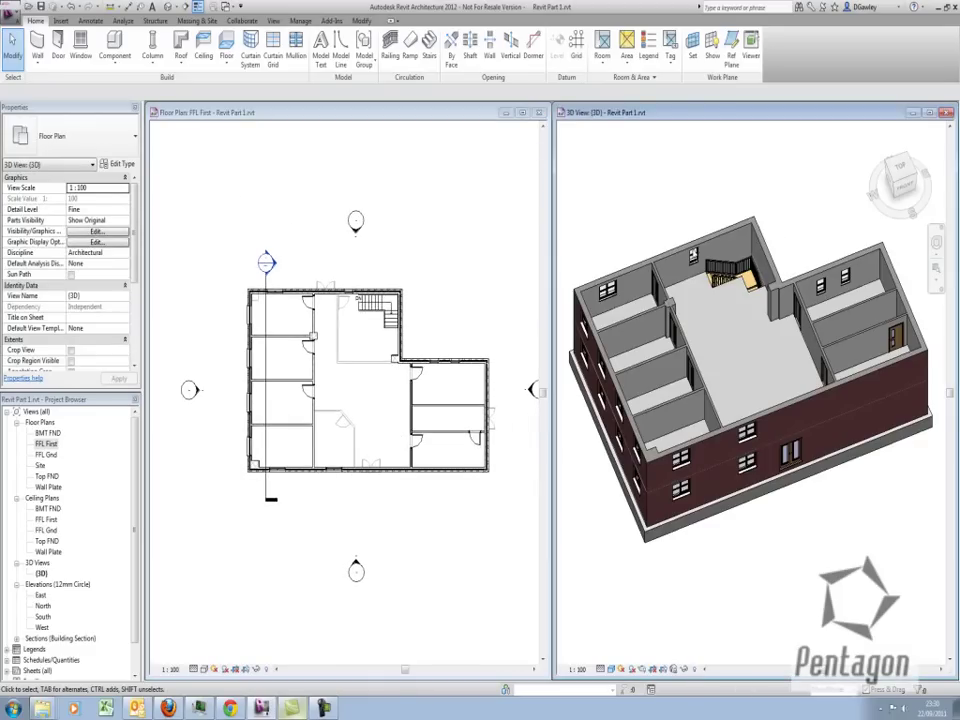
click(767, 238)
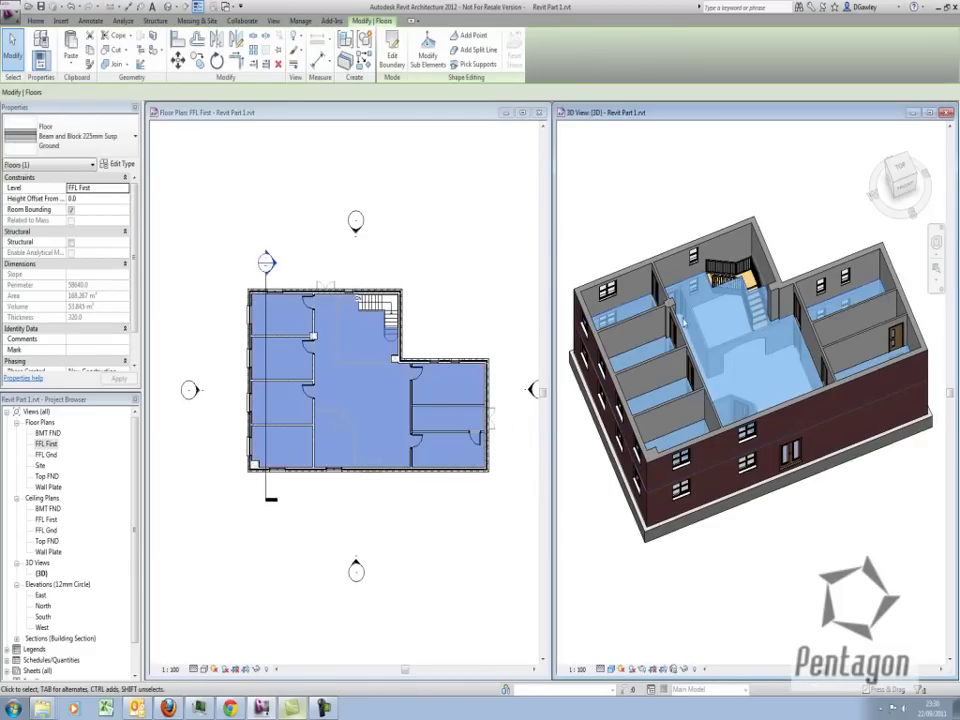
click(73, 66)
click(118, 105)
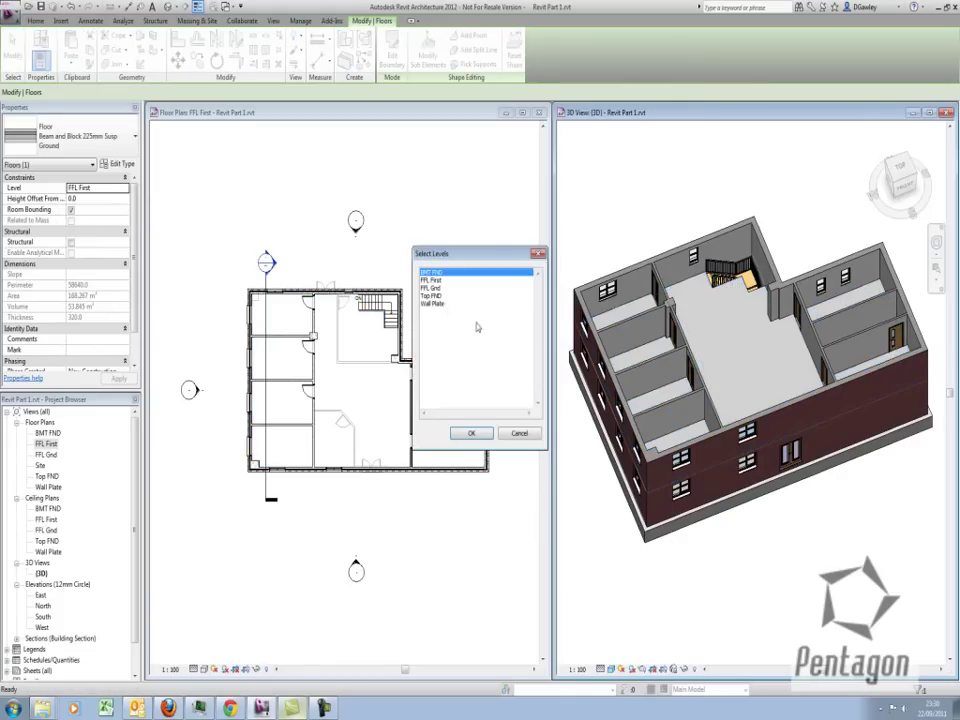
click(445, 303)
click(472, 433)
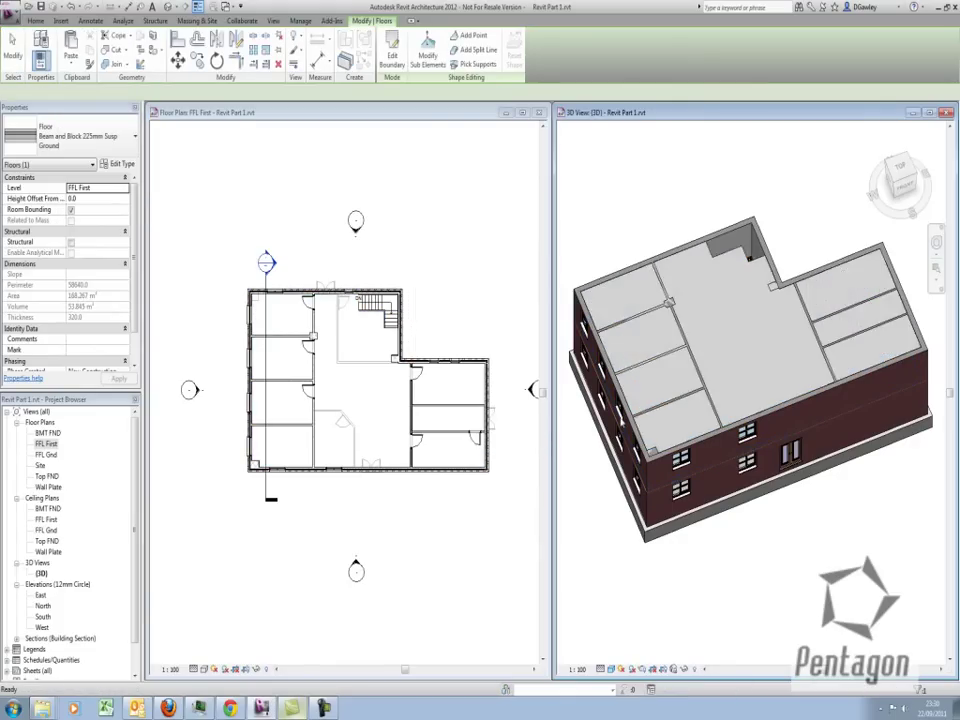
key(Escape)
- Edit the Wall Plate slab's boundary and delete the stepped lines around the stair opening
click(744, 255)
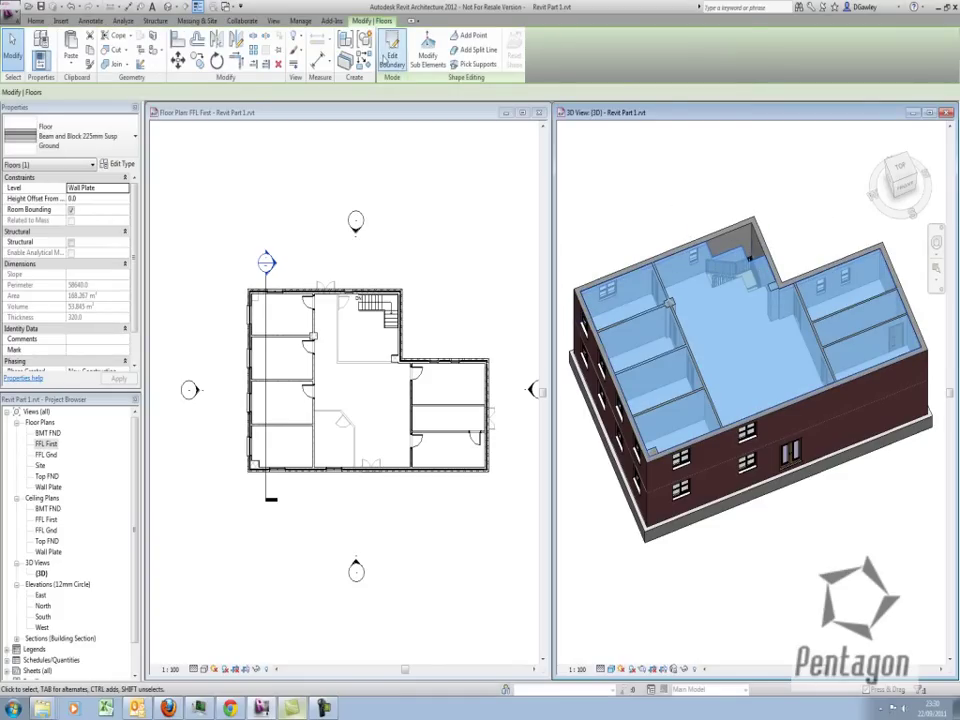
click(397, 66)
scroll(748, 258, up, 4)
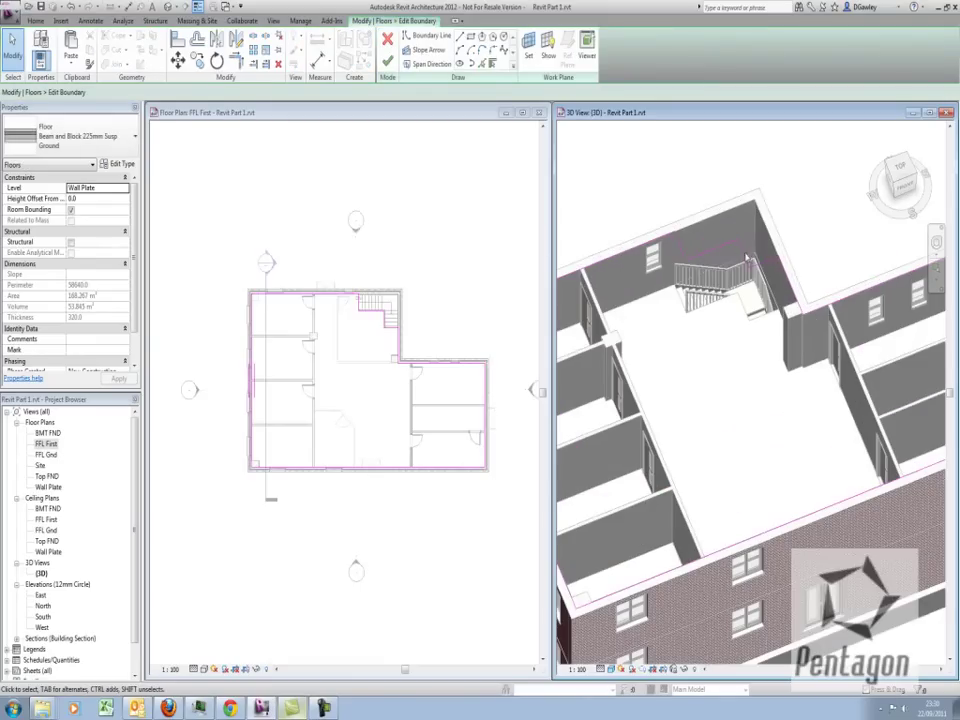
click(718, 252)
key(Delete)
click(681, 247)
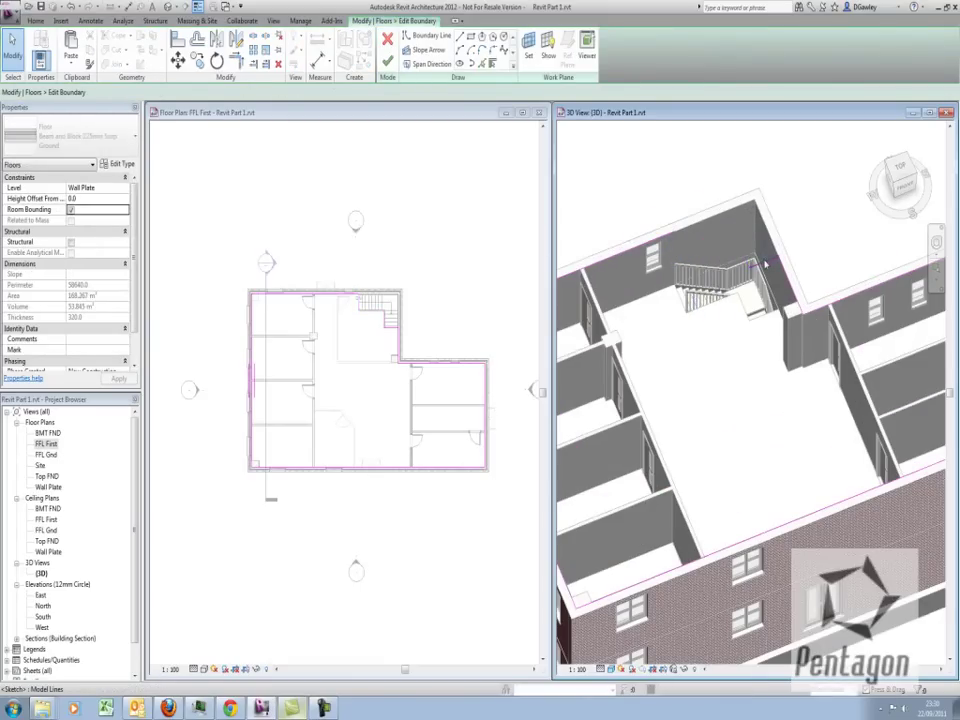
- Extend the slab's east and north boundary lines to meet at the wall corner beside the stairs
drag(781, 256, 758, 204)
key(Escape)
click(672, 236)
drag(679, 232, 754, 200)
key(Escape)
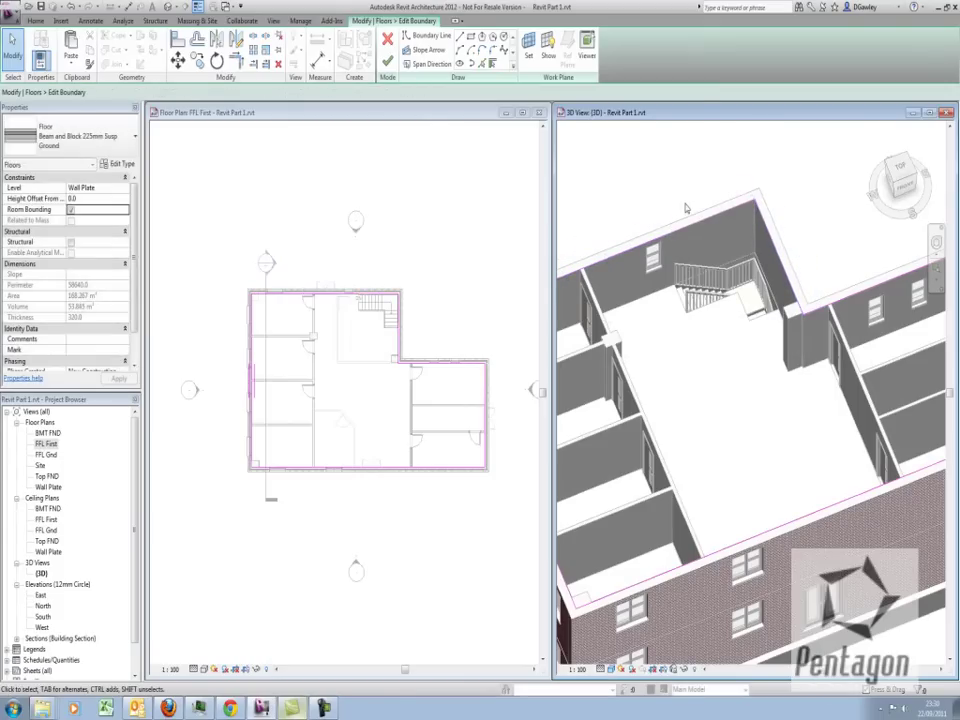
- Finish the Wall Plate slab's sketch without attaching the walls to its underside
scroll(767, 255, down, 4)
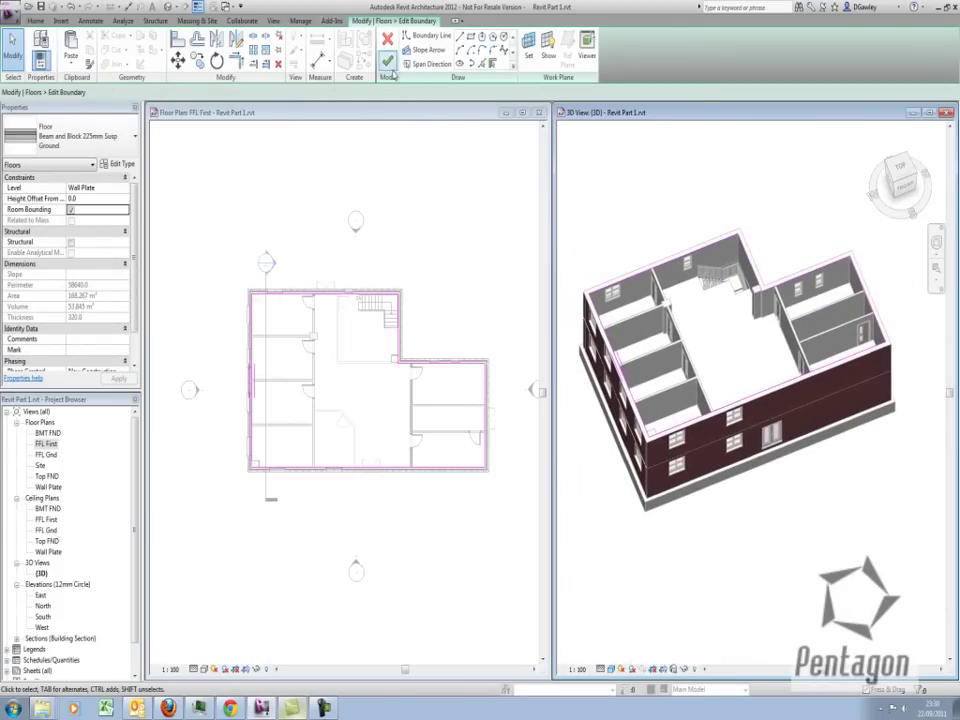
click(389, 63)
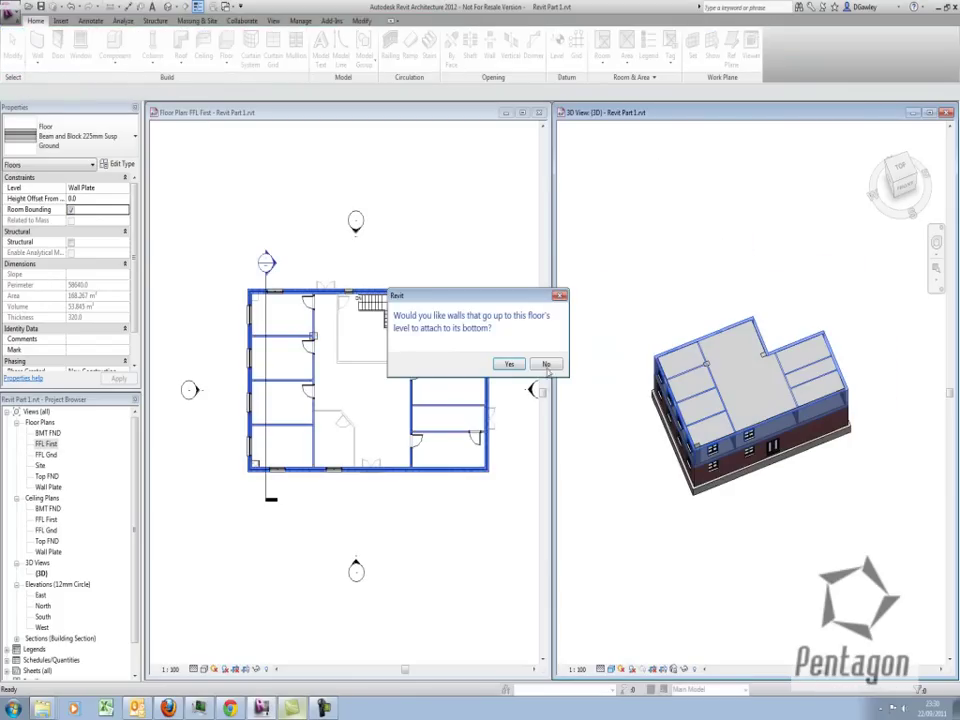
click(547, 366)
click(519, 371)
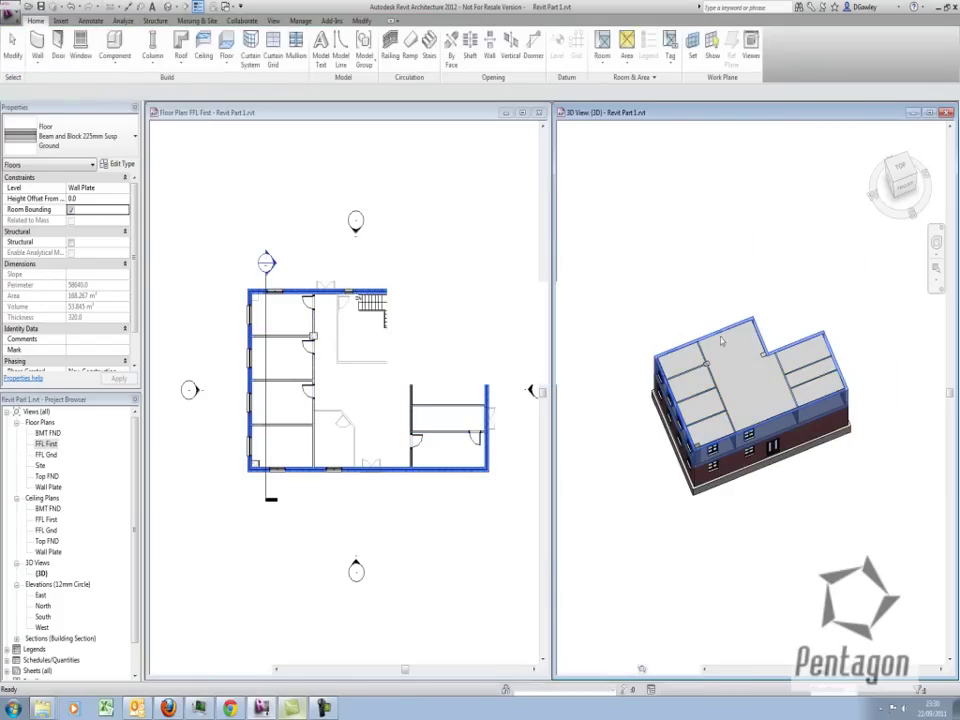
scroll(773, 455, up, 2)
key(Escape)
- Set the top offset of all seven first-floor partition walls to -320
shift+middle_drag(718, 592, 705, 455)
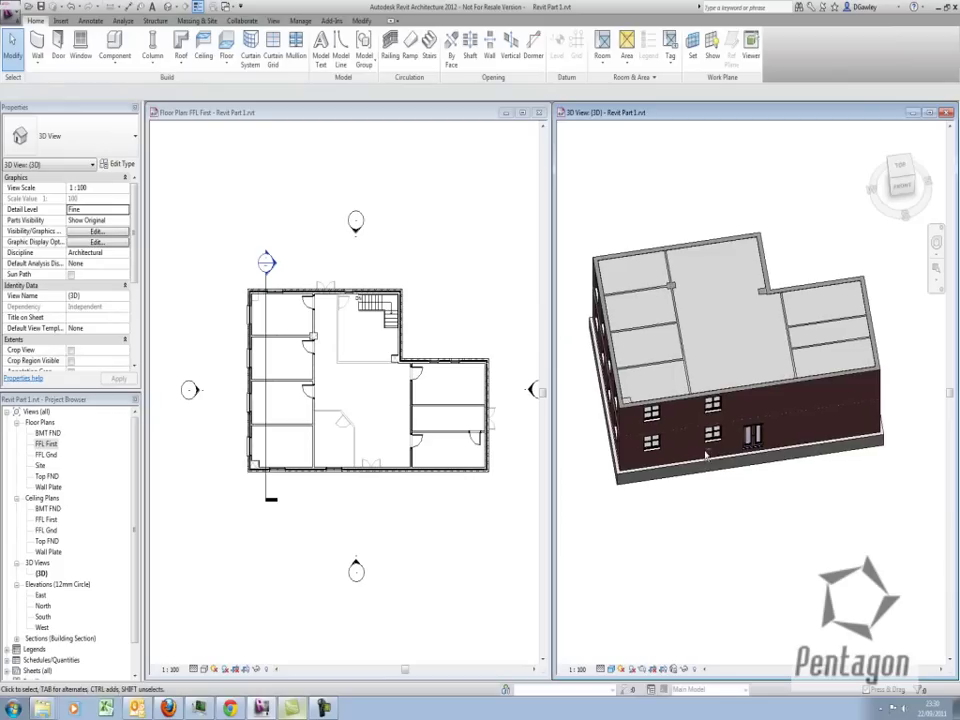
click(641, 296)
ctrl+click(648, 327)
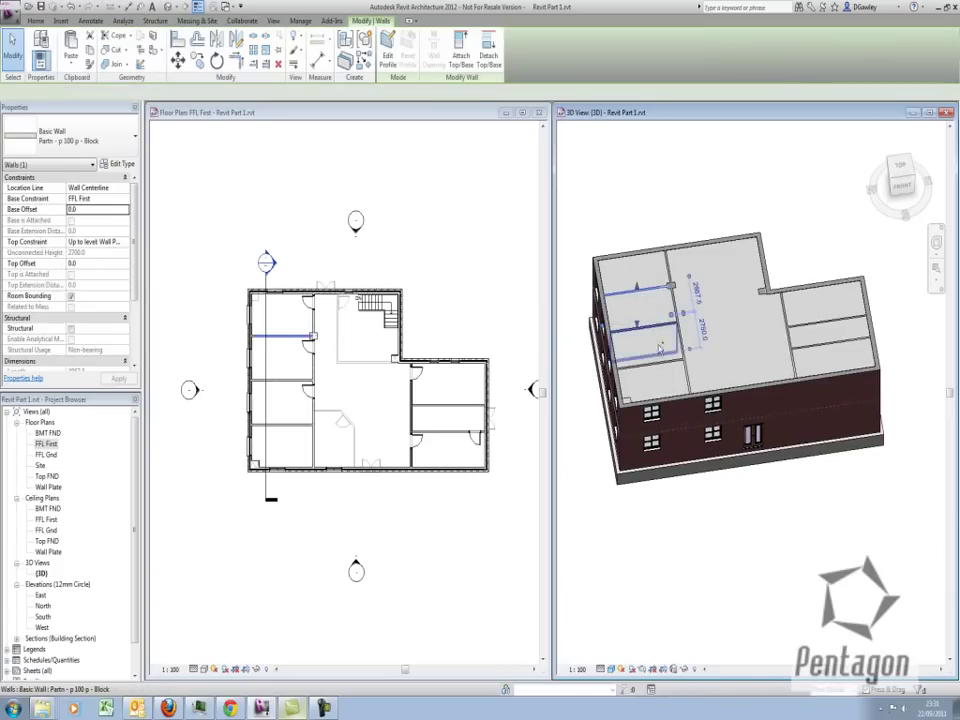
ctrl+click(680, 358)
ctrl+click(684, 345)
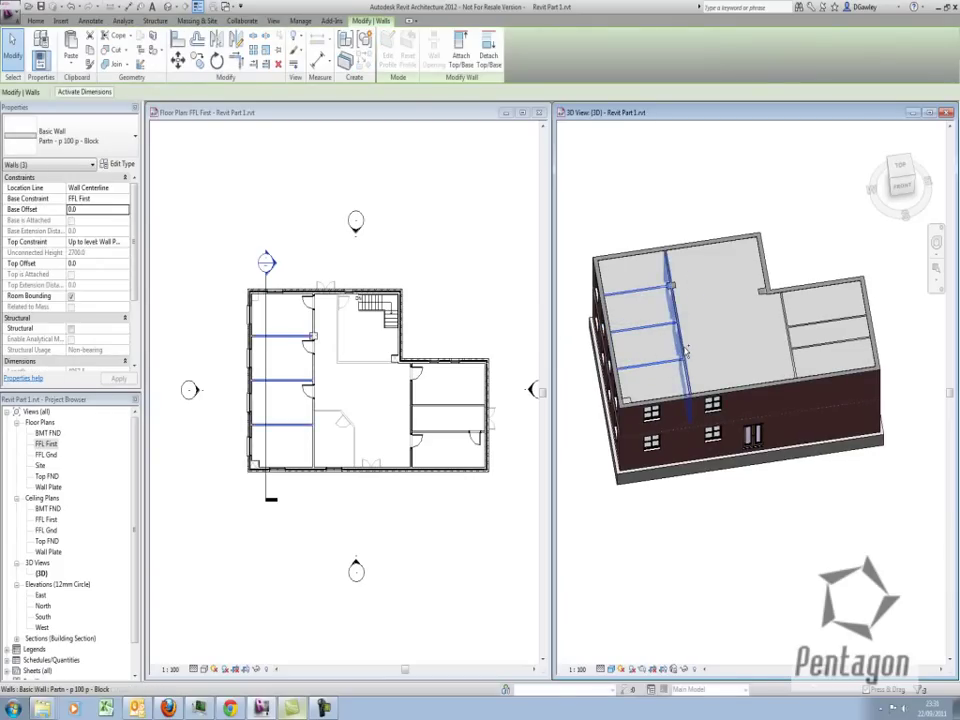
ctrl+click(804, 331)
ctrl+click(804, 327)
ctrl+click(808, 344)
shift+middle_drag(812, 469, 617, 394)
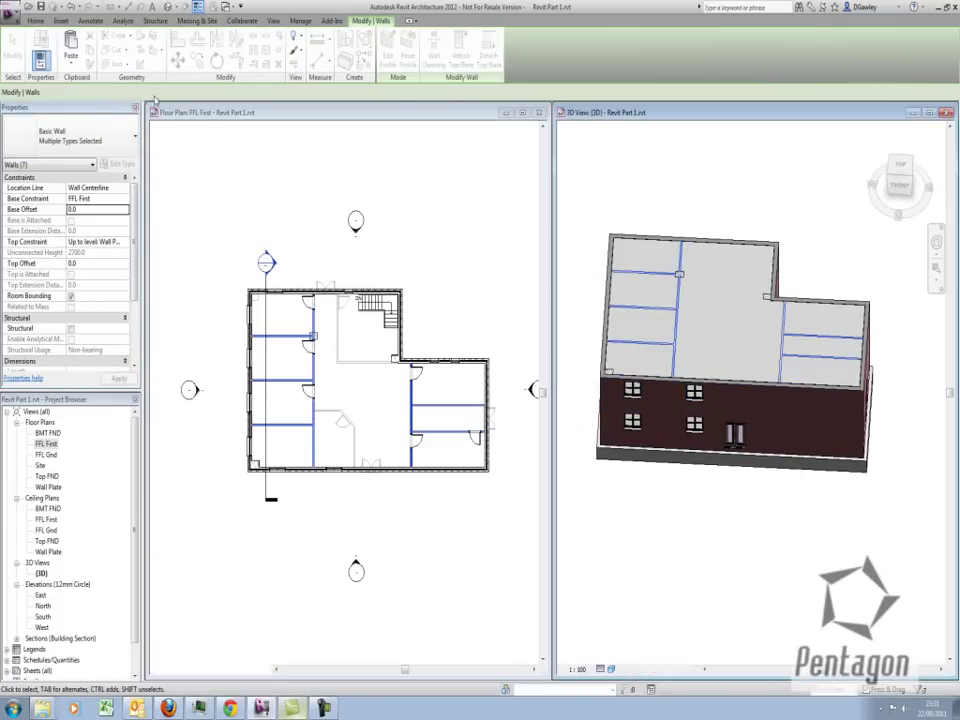
click(86, 263)
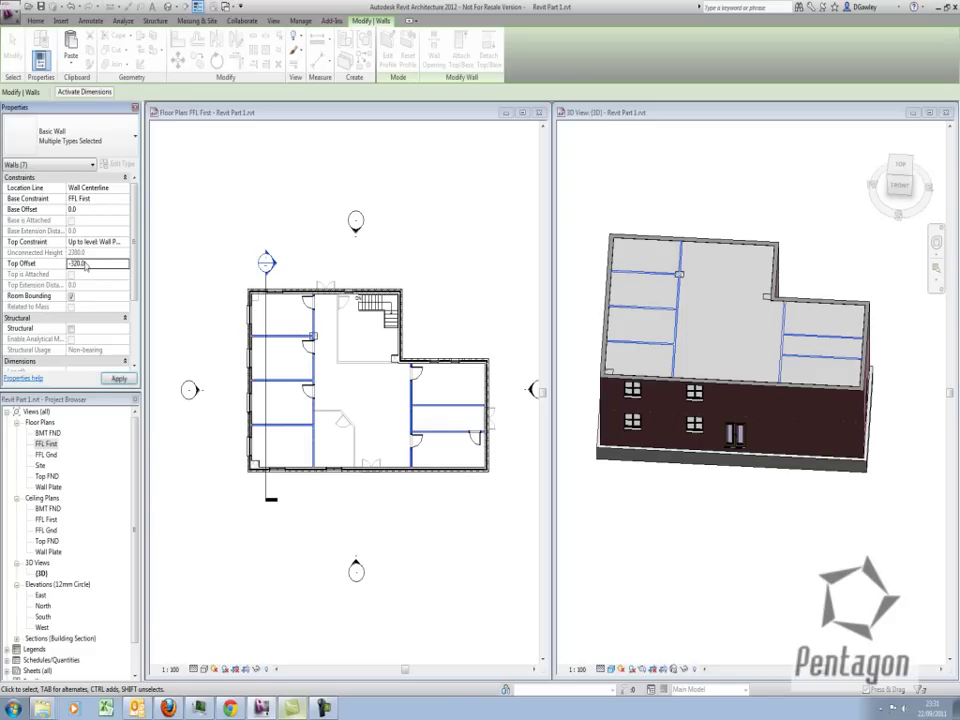
click(118, 380)
click(300, 236)
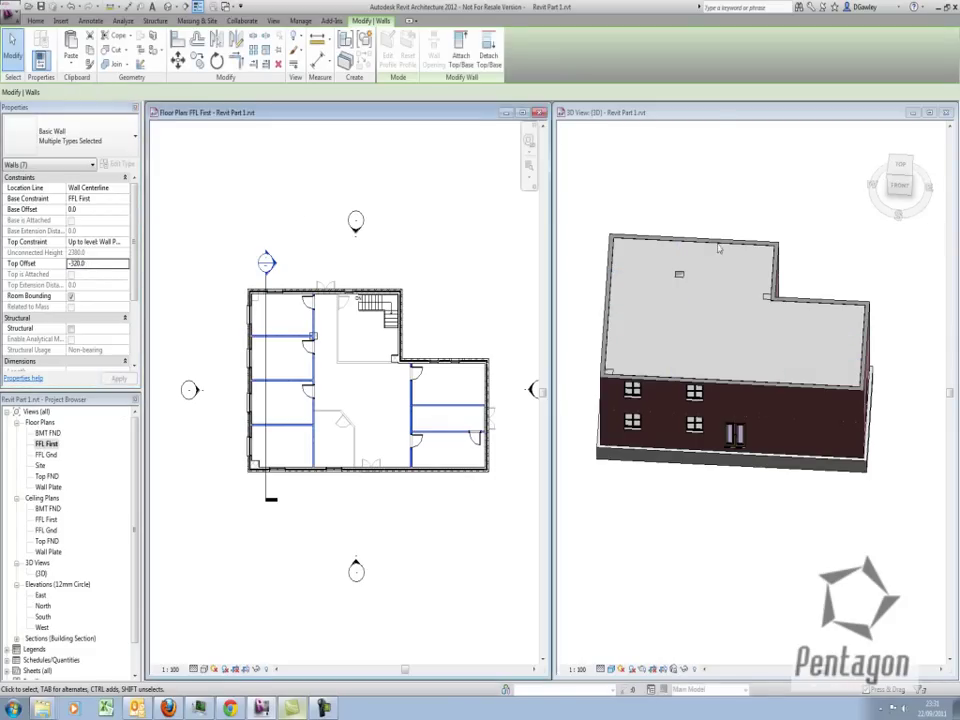
- Open the building section from its marker on the first-floor plan and maximize the view
click(869, 423)
shift+middle_drag(869, 423, 729, 393)
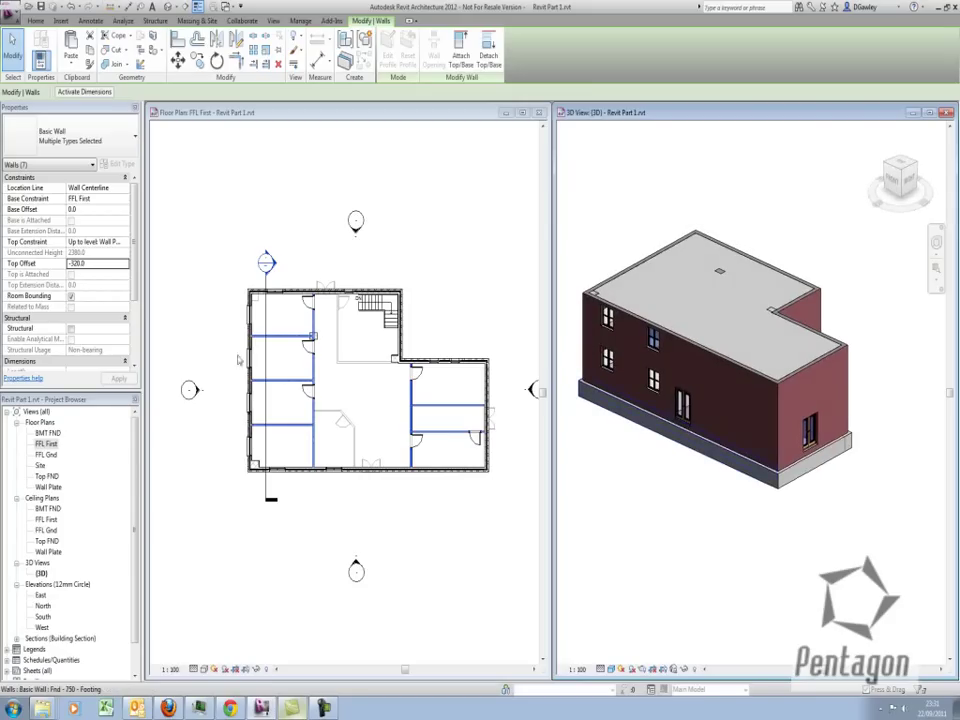
click(302, 253)
double_click(266, 260)
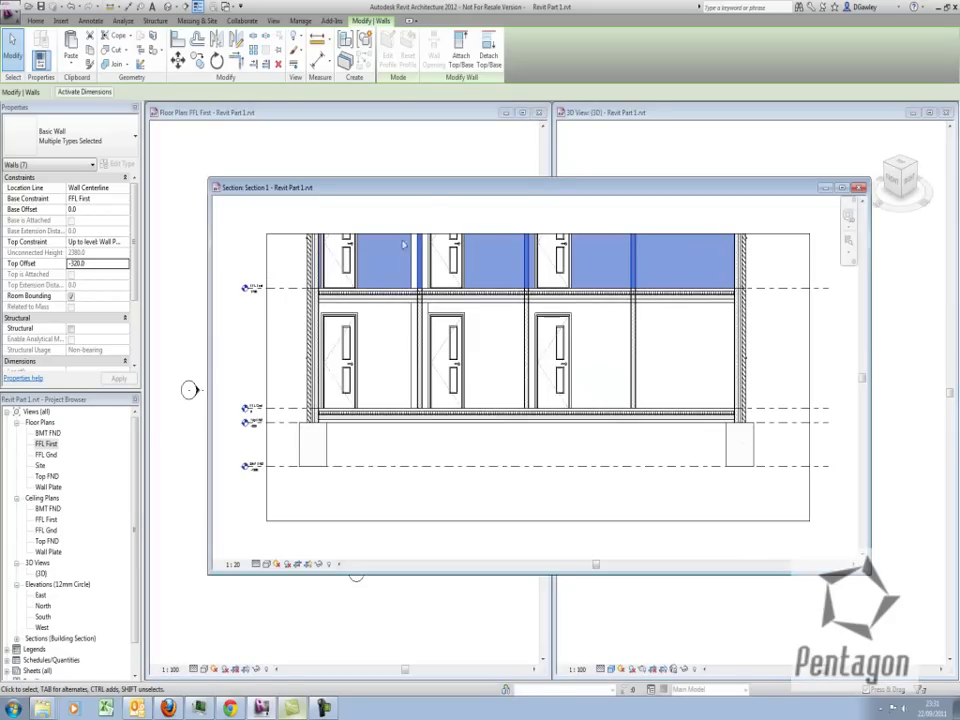
double_click(416, 188)
scroll(433, 272, down, 5)
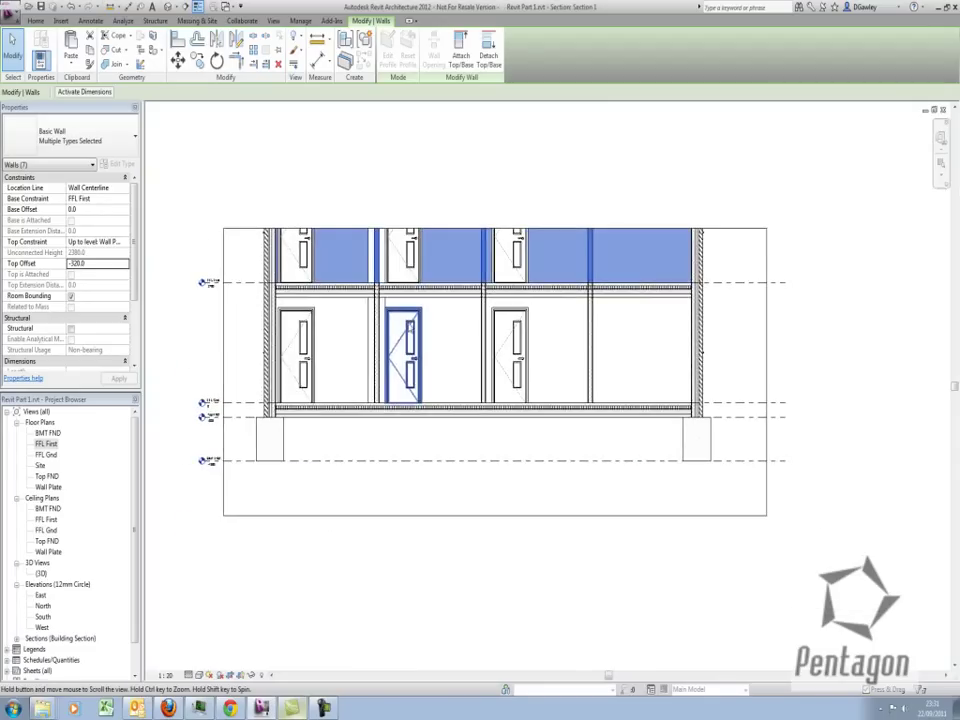
- Raise the top edge of the section's crop region above the Wall Plate slab
click(436, 270)
drag(458, 268, 452, 144)
click(651, 226)
scroll(430, 320, up, 3)
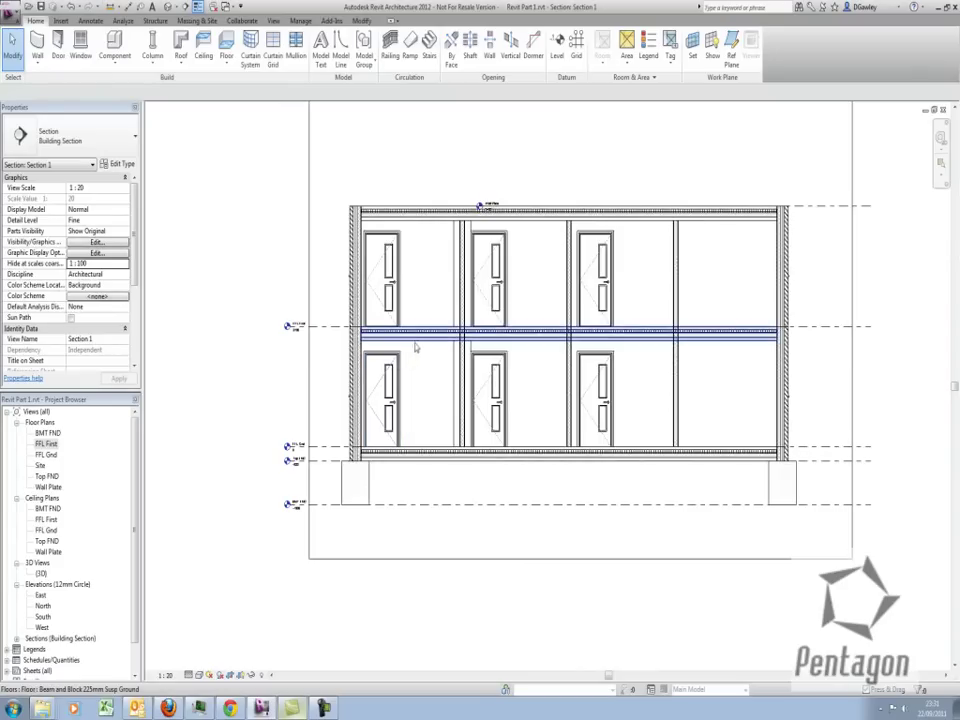
- Change the floor type of both the first-floor and Wall Plate slabs in the section
click(424, 322)
ctrl+click(422, 212)
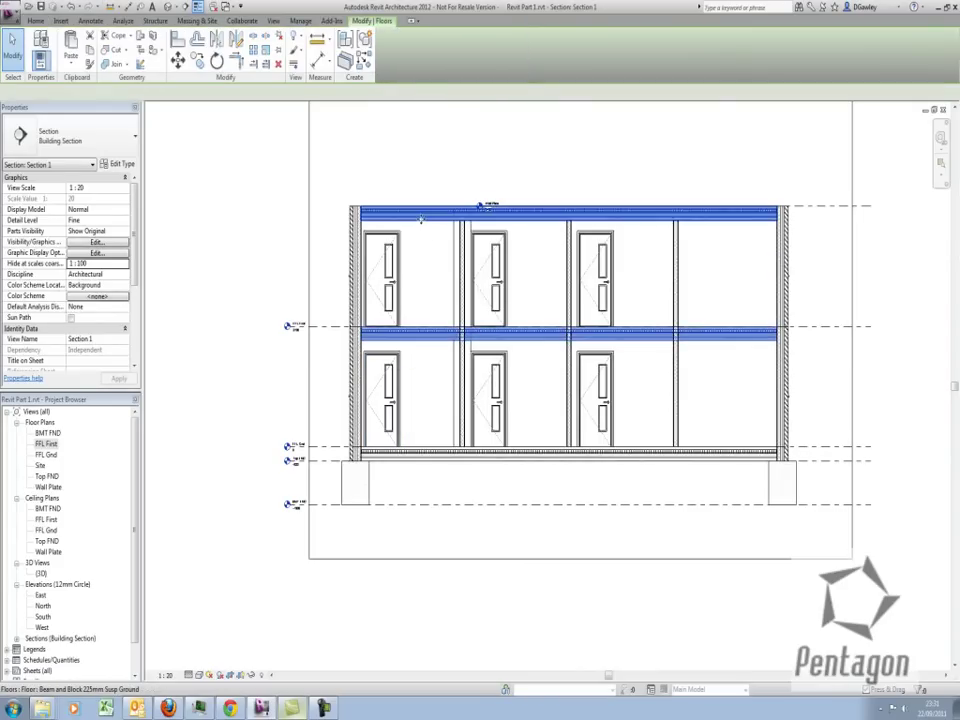
click(94, 149)
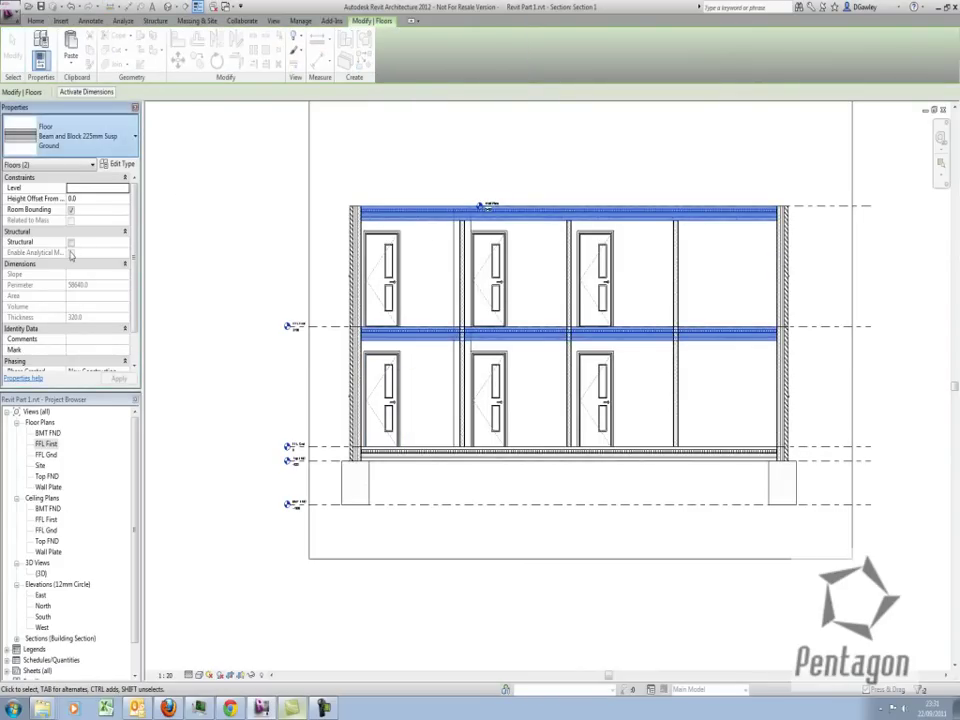
click(71, 255)
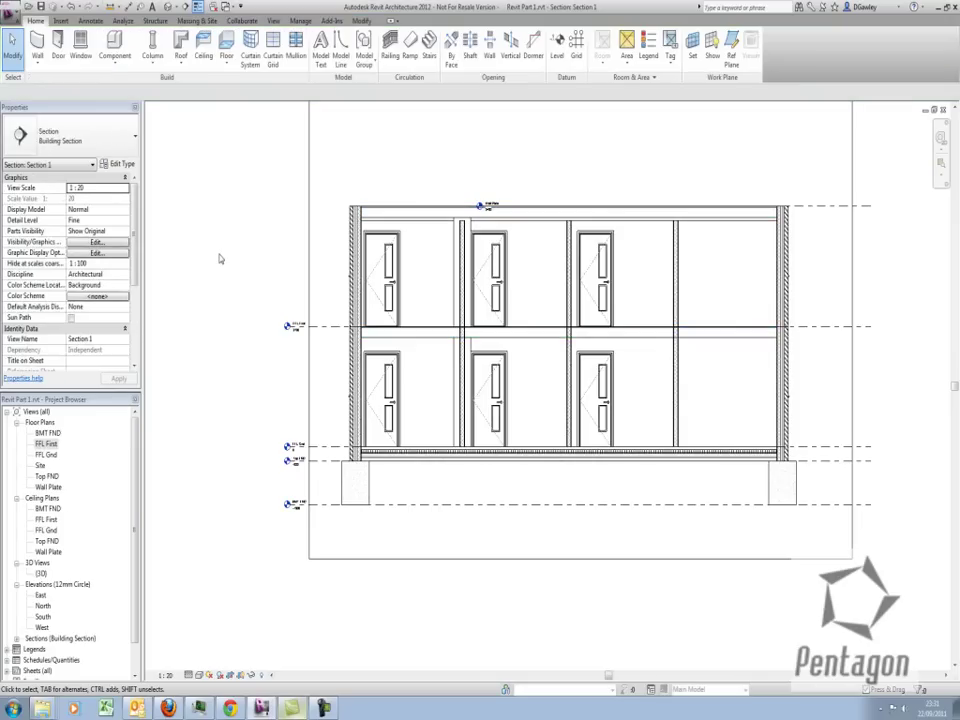
- Move the Wall Plate level's head outward in the section to align with the other level heads
click(486, 206)
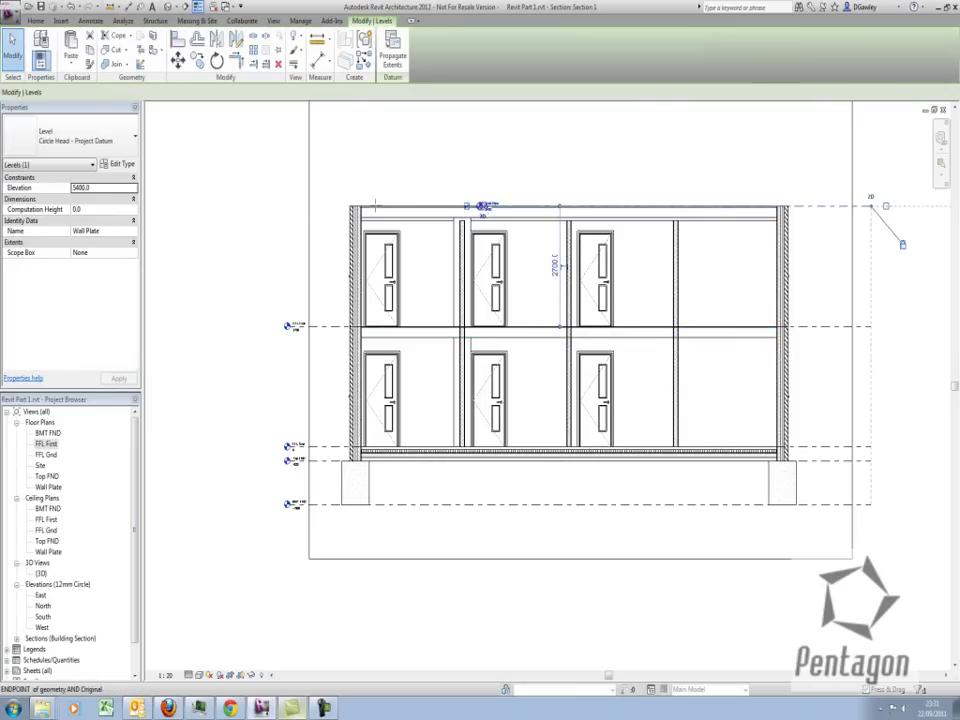
click(272, 242)
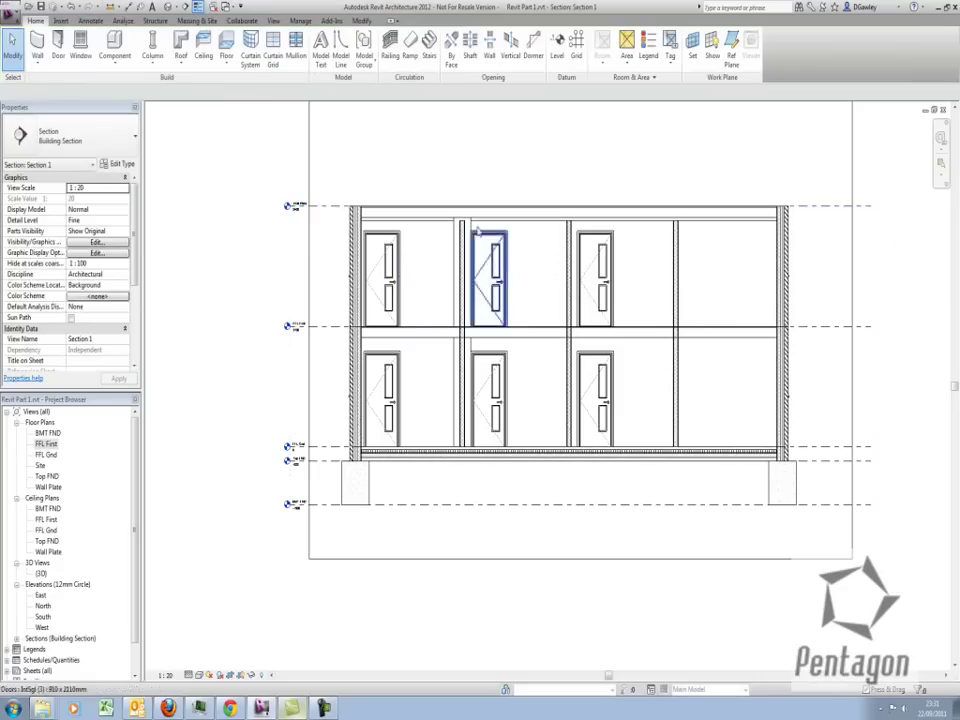
scroll(490, 300, down, 3)
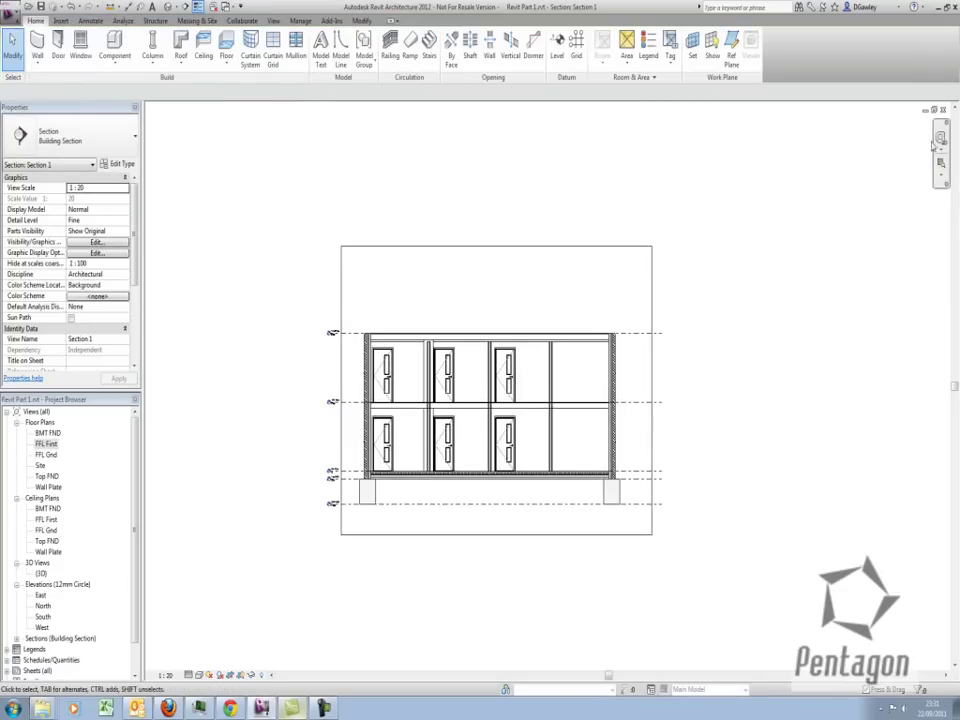
- Replace the section with the Wall Plate floor plan, tiled beside the 3D view with the whole building framed in both
click(943, 111)
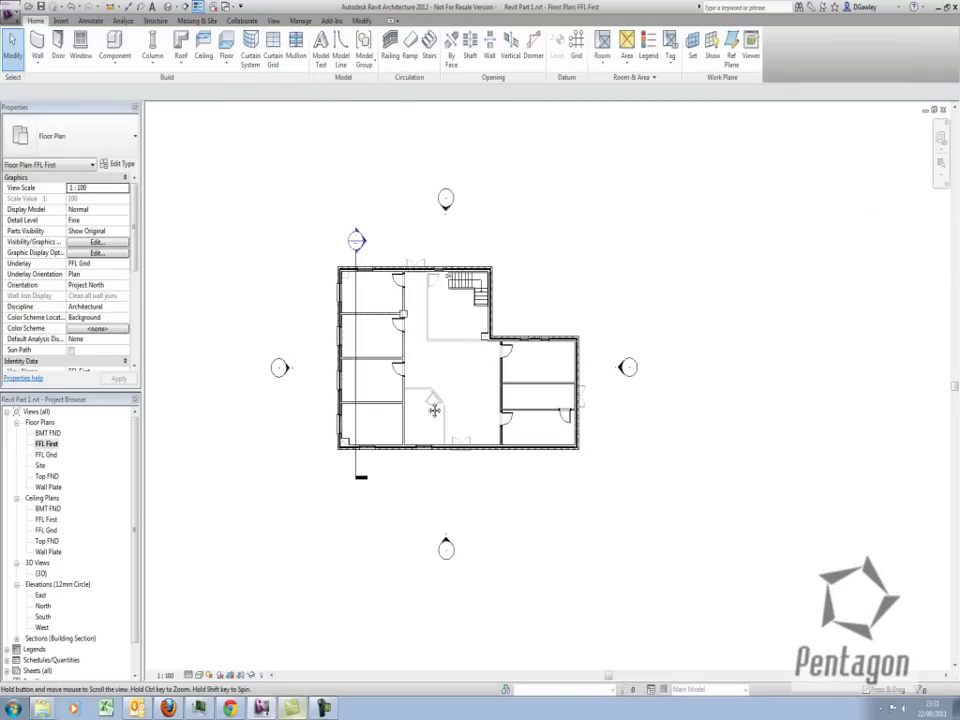
double_click(48, 487)
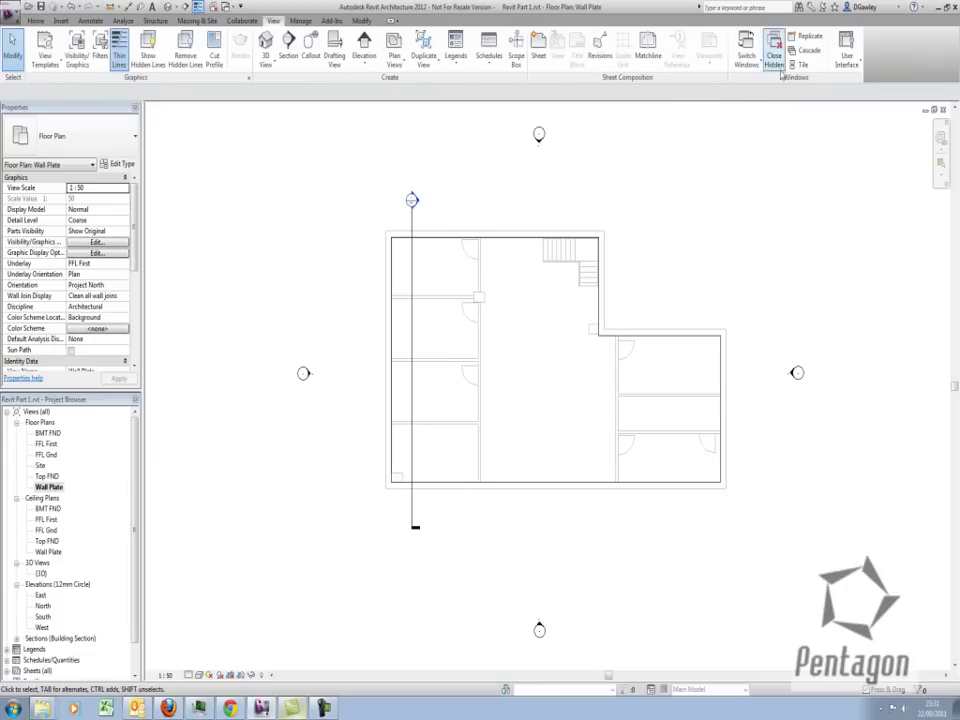
click(784, 62)
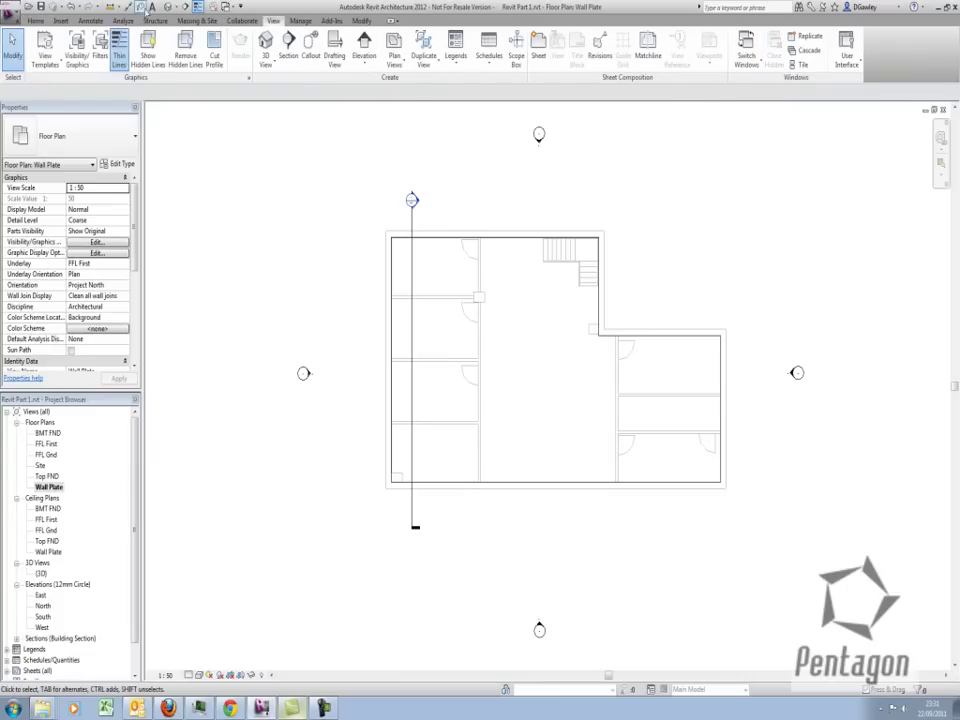
click(167, 7)
click(797, 64)
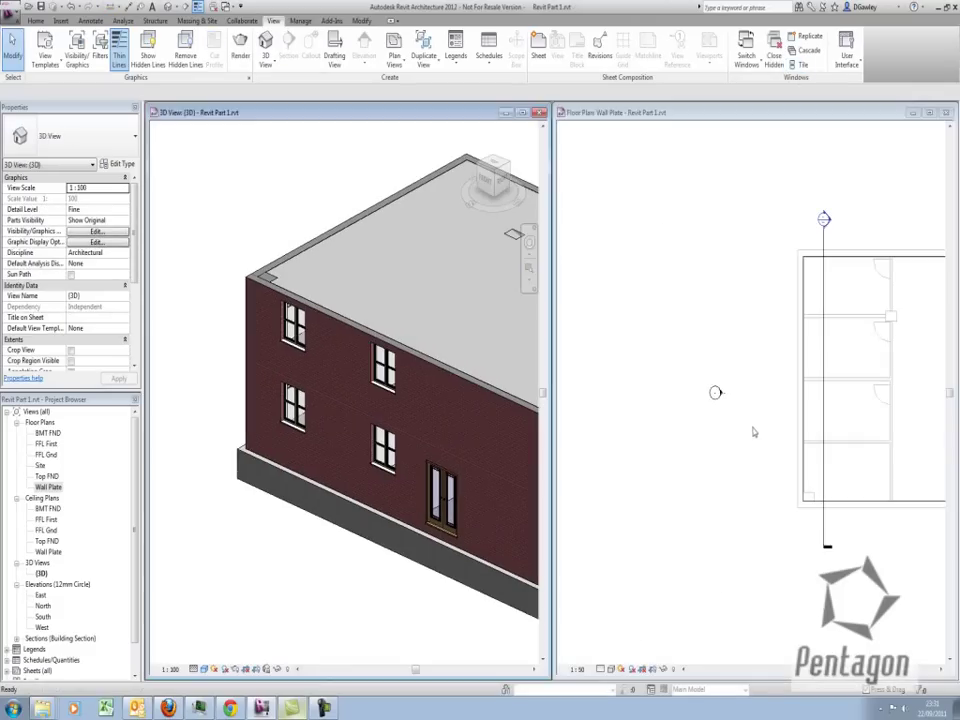
scroll(262, 316, down, 4)
shift+middle_drag(264, 356, 528, 421)
scroll(697, 384, up, 1)
click(709, 352)
scroll(705, 365, down, 6)
middle_drag(809, 384, 750, 389)
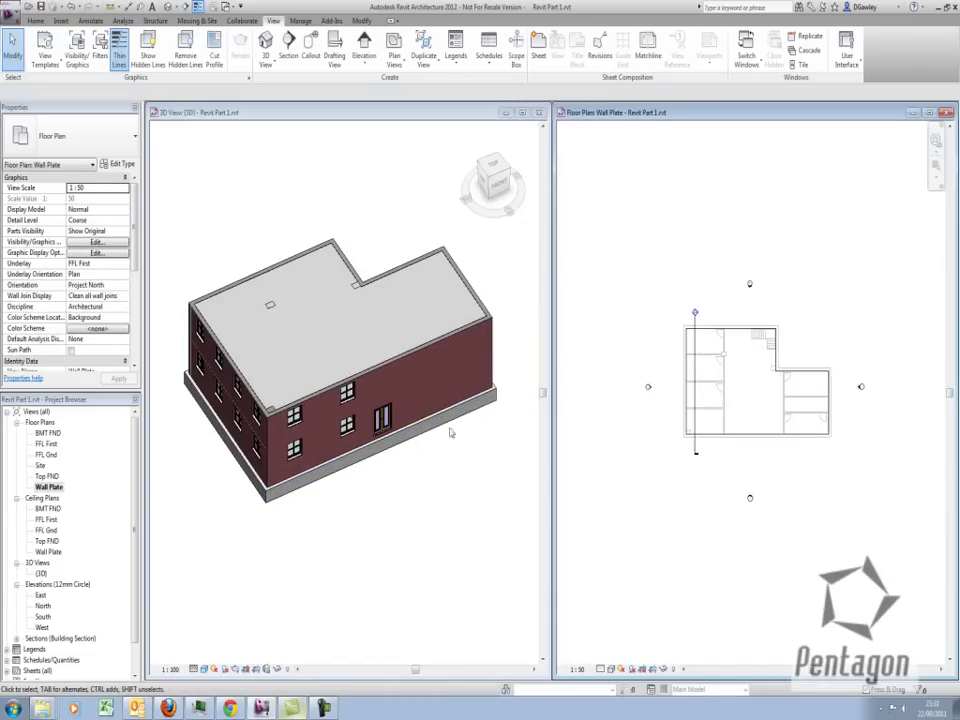
click(445, 465)
scroll(610, 380, up, 2)
click(617, 375)
click(403, 520)
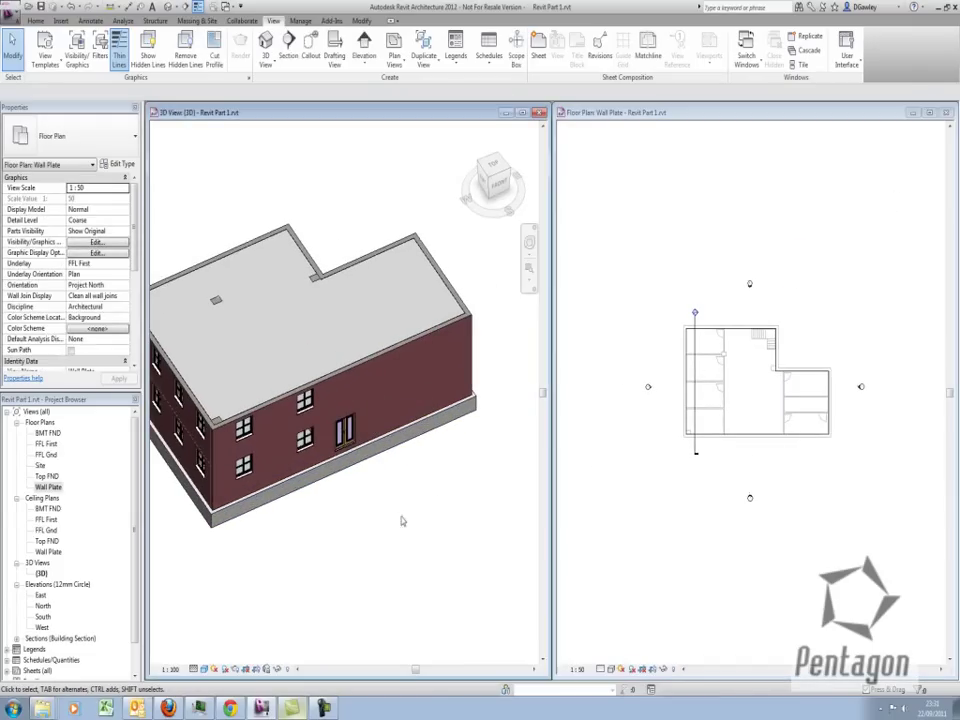
- Start a roof by footprint on the Wall Plate level with a 200 overhang and the Basic Roof type Generic - 125mm
scroll(405, 512, down, 2)
scroll(731, 426, up, 3)
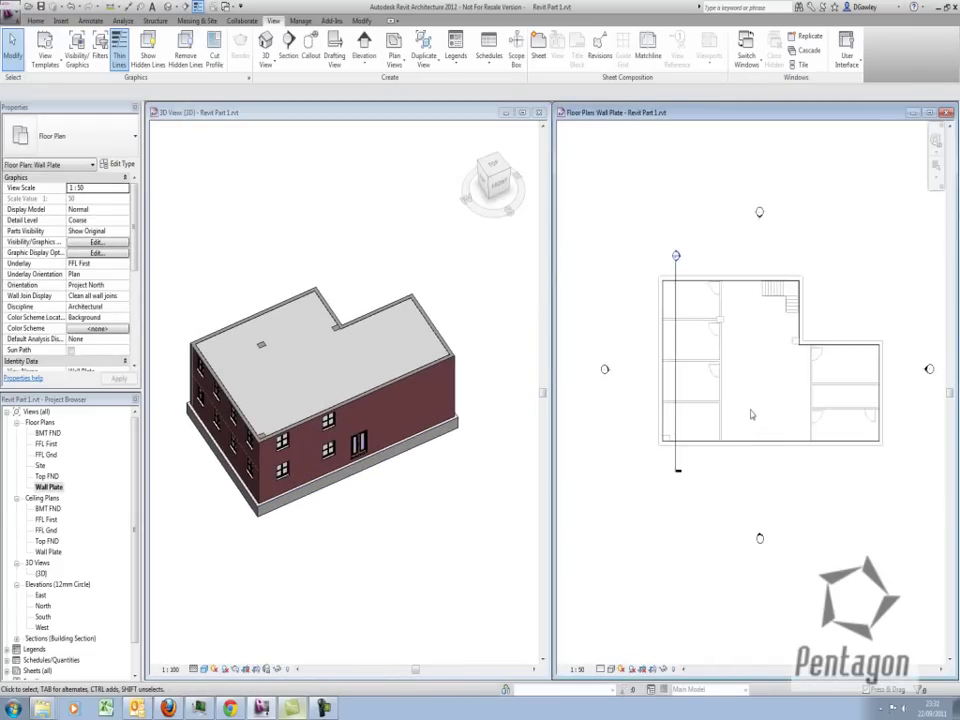
click(36, 21)
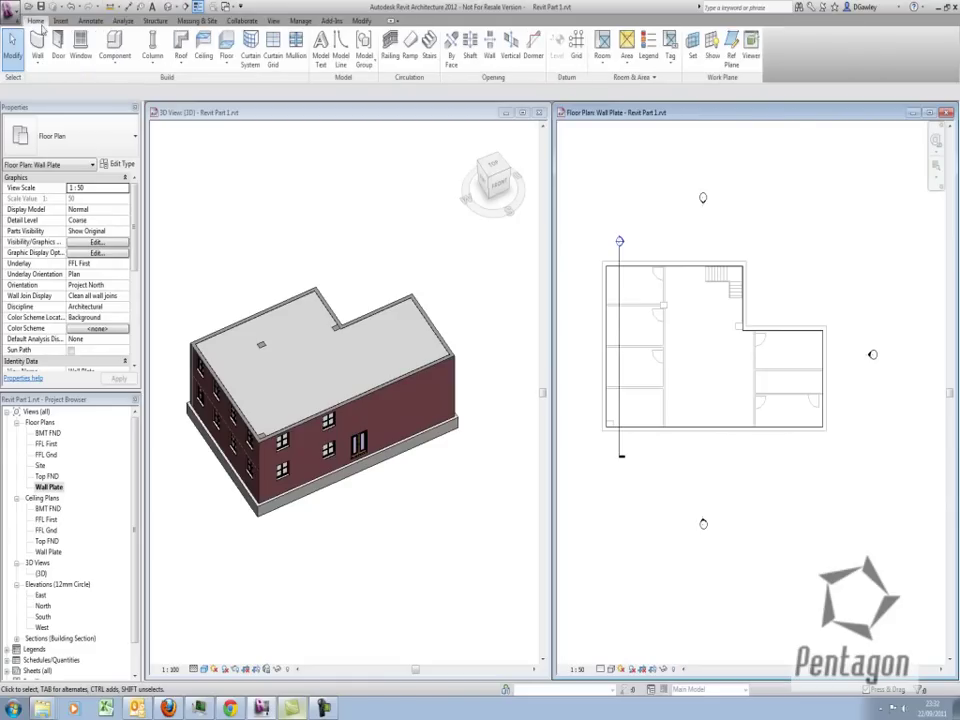
click(181, 58)
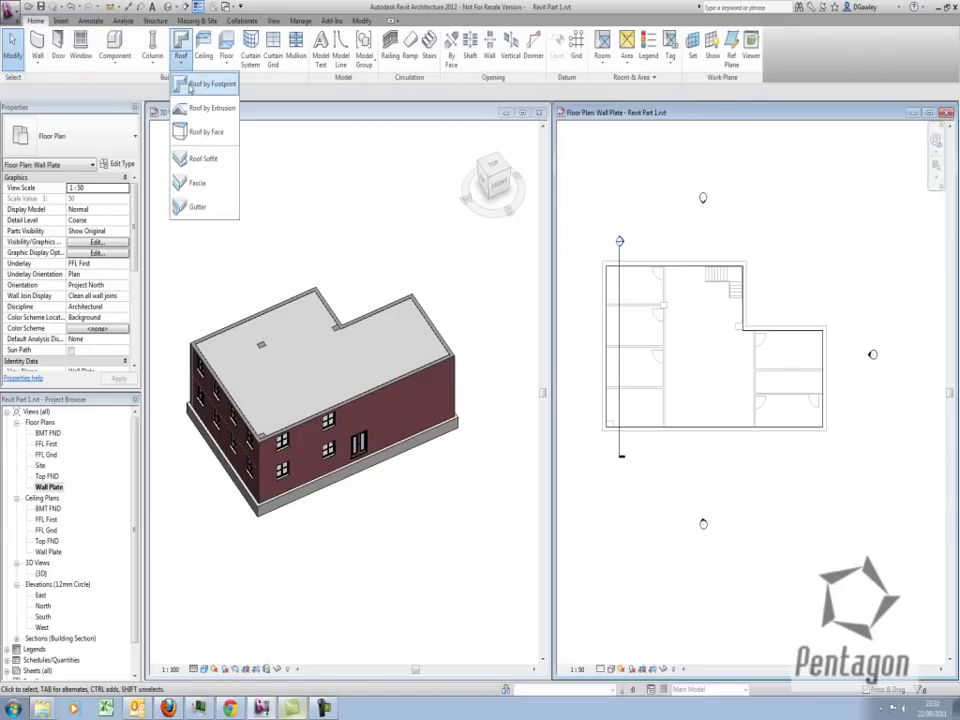
click(193, 86)
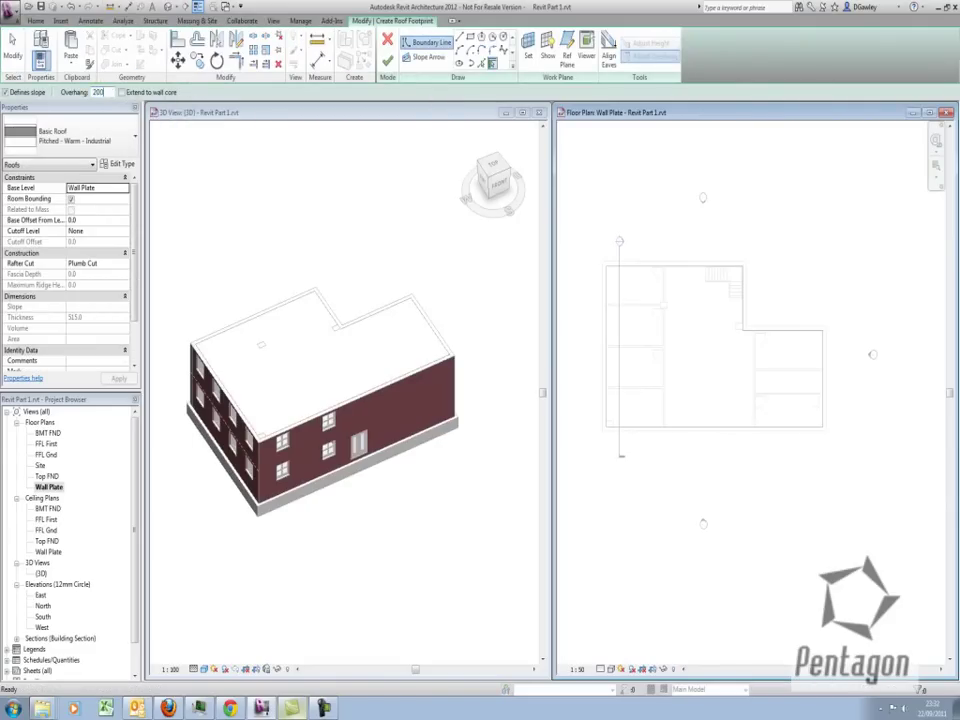
click(59, 142)
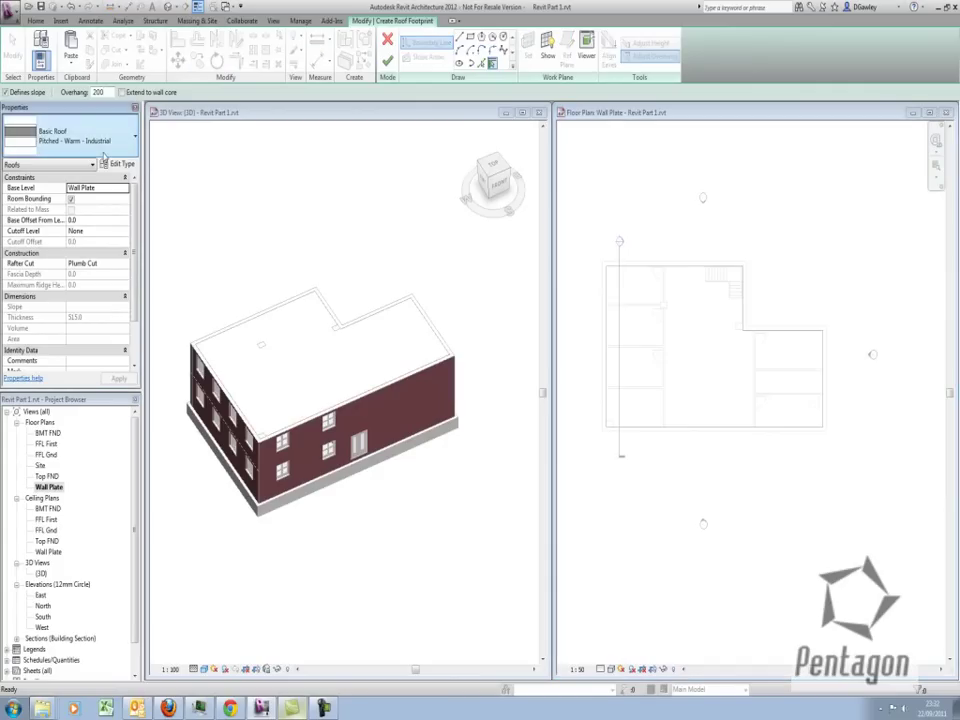
click(67, 209)
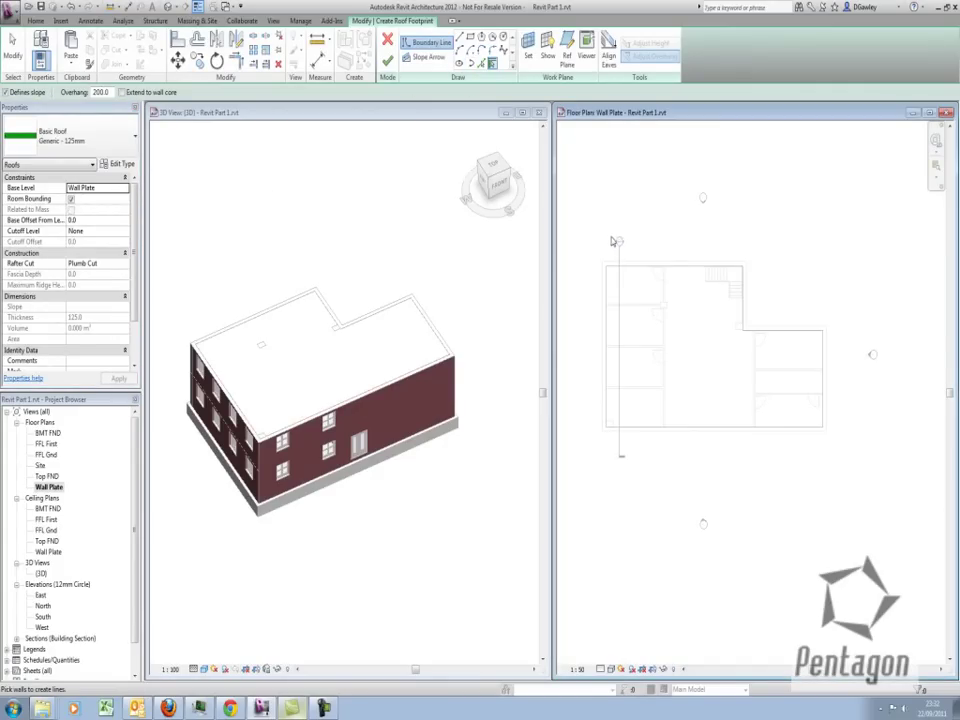
click(491, 63)
- Create the sloped roof's boundary from the whole chain of external walls in the Wall Plate plan and finish the sketch
scroll(625, 292, up, 3)
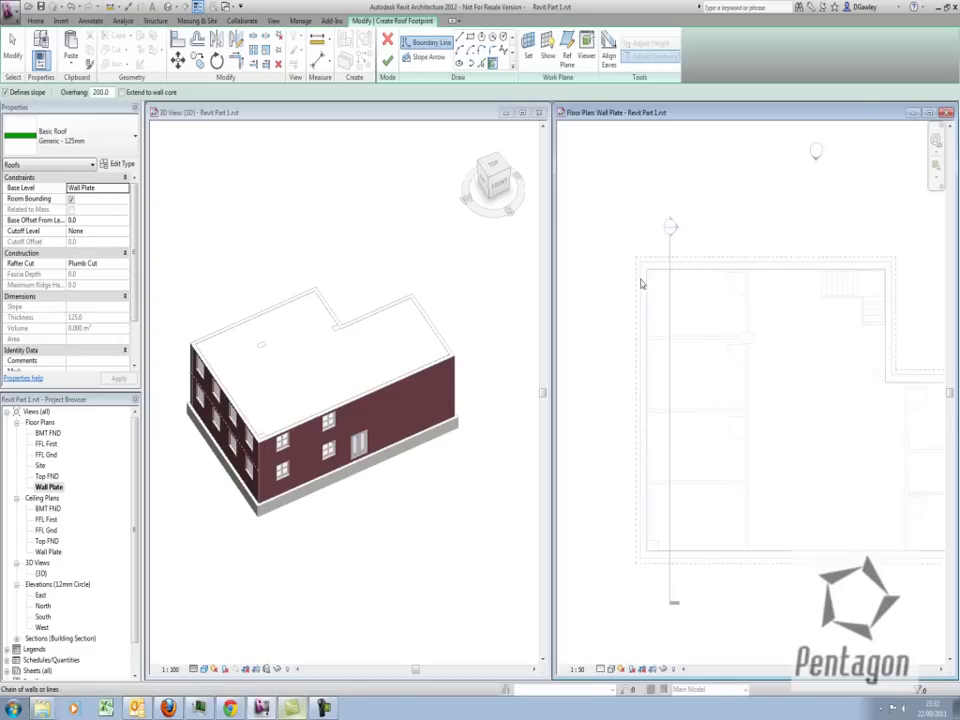
click(641, 283)
right_click(664, 284)
click(677, 291)
right_click(674, 287)
click(684, 294)
shift+middle_drag(407, 529, 381, 378)
scroll(278, 413, down, 1)
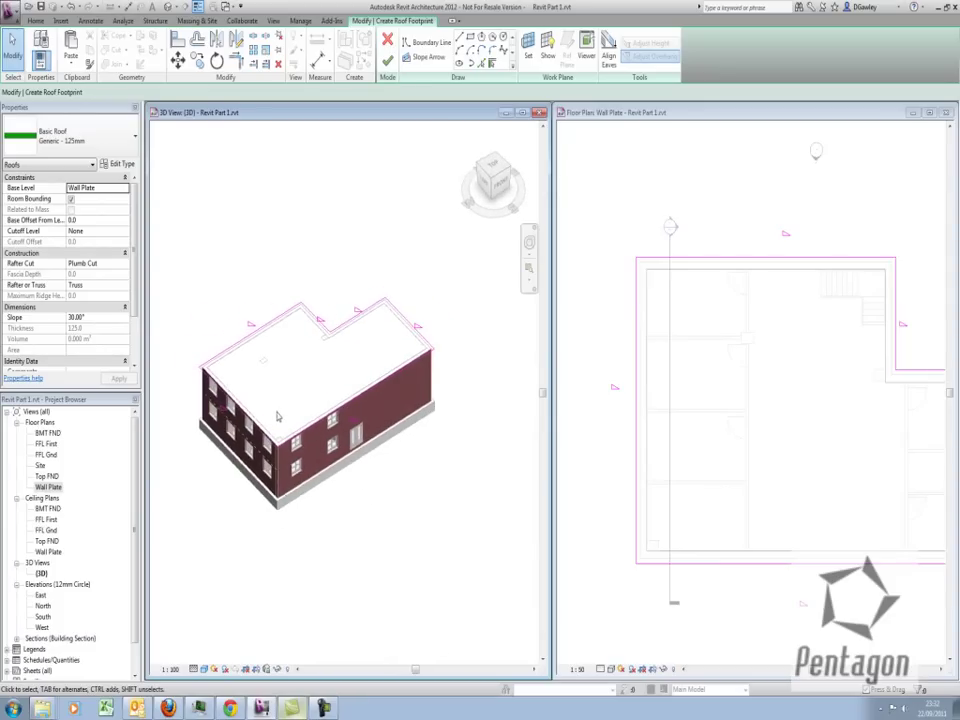
click(388, 60)
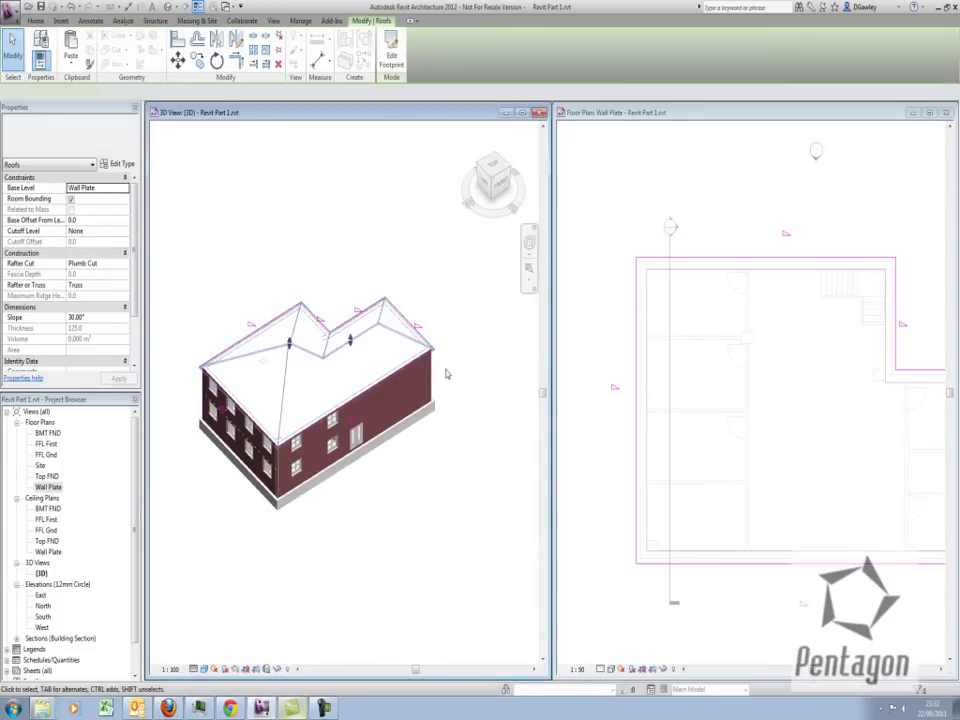
click(429, 561)
shift+middle_drag(450, 570, 480, 550)
- Edit the roof's footprint so that none of its boundary lines defines a slope, and finish the sketch
click(748, 404)
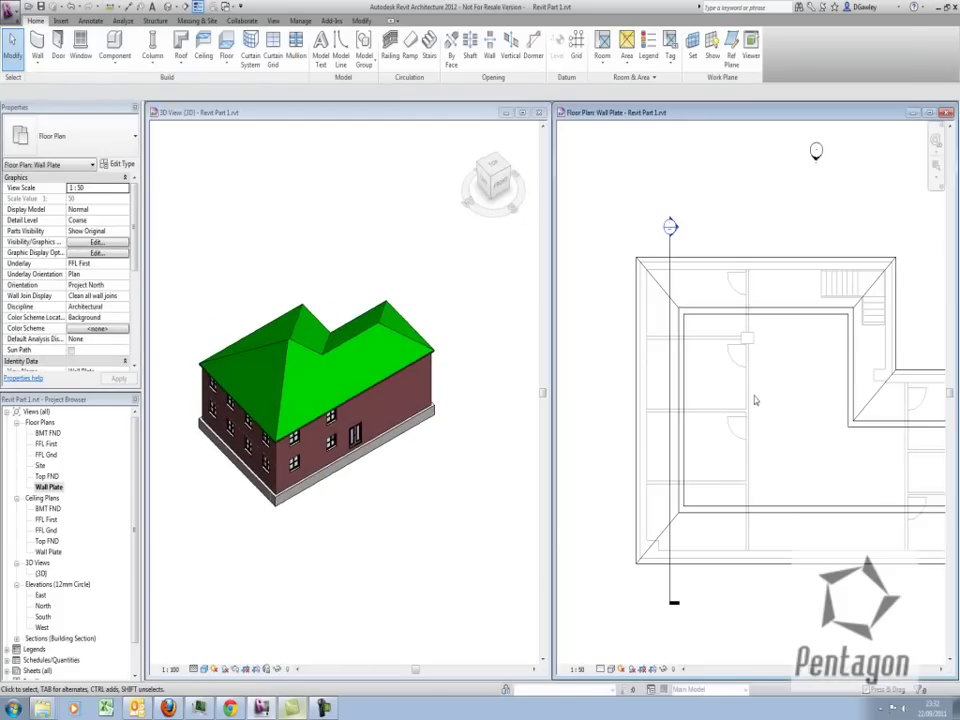
scroll(754, 399, down, 4)
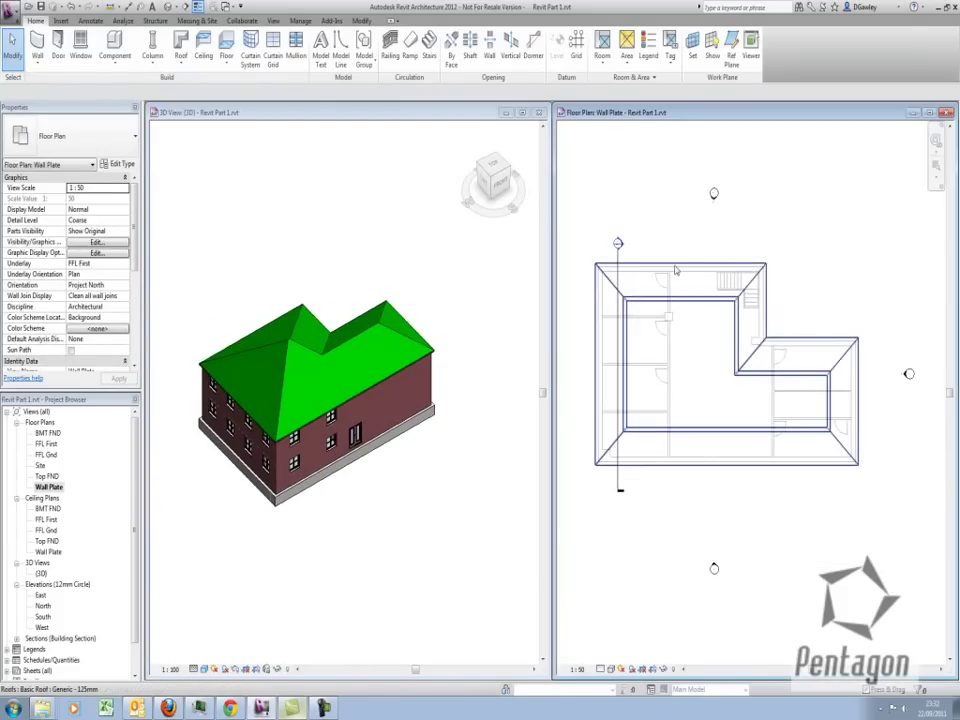
click(671, 285)
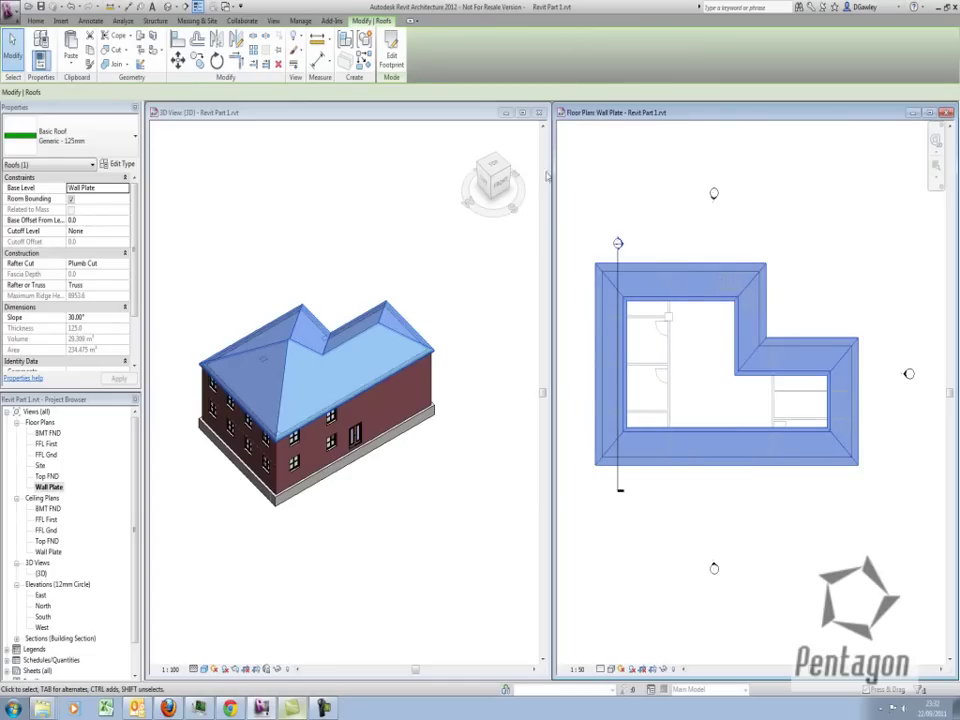
click(391, 55)
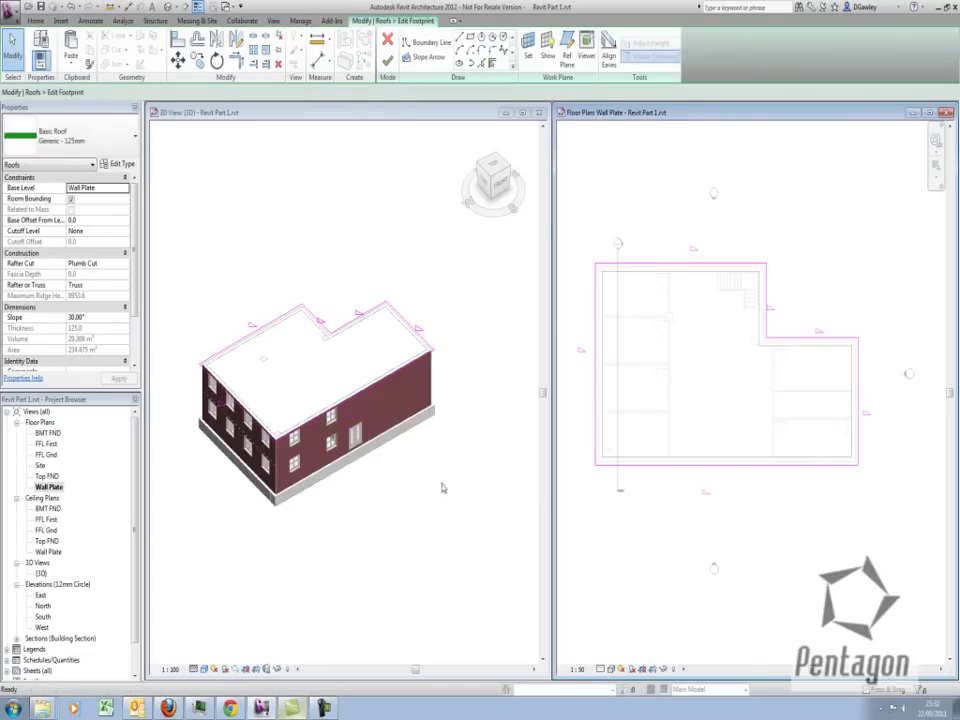
mouse_move(320, 498)
shift+middle_down()
mouse_move(321, 506)
mouse_move(433, 452)
mouse_move(302, 495)
mouse_move(300, 447)
shift+middle_up()
scroll(300, 410, up, 1)
click(658, 237)
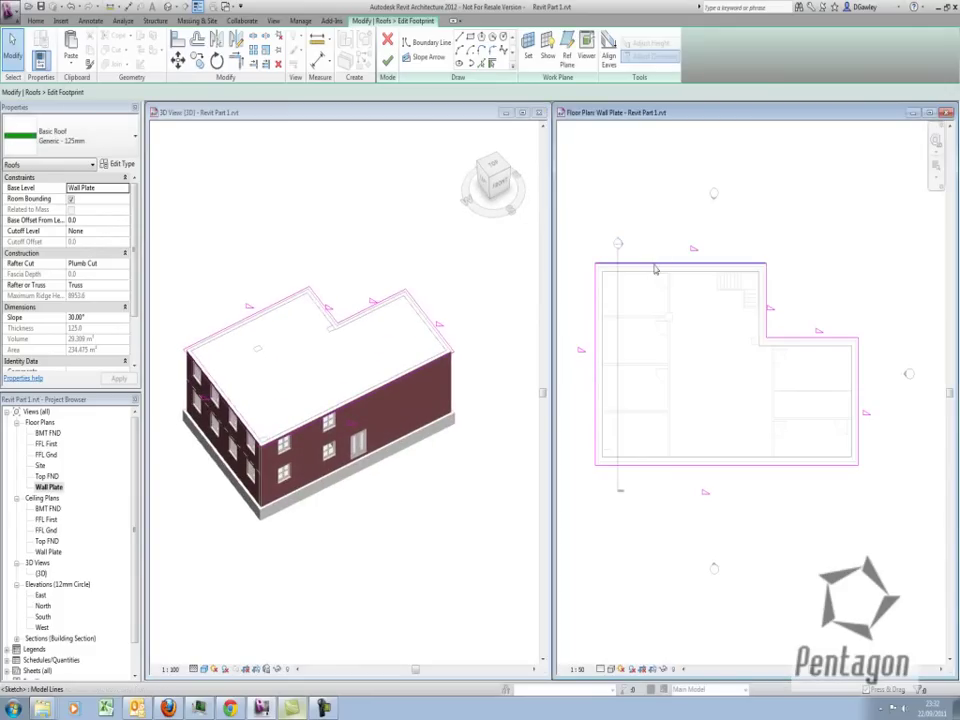
key(Tab)
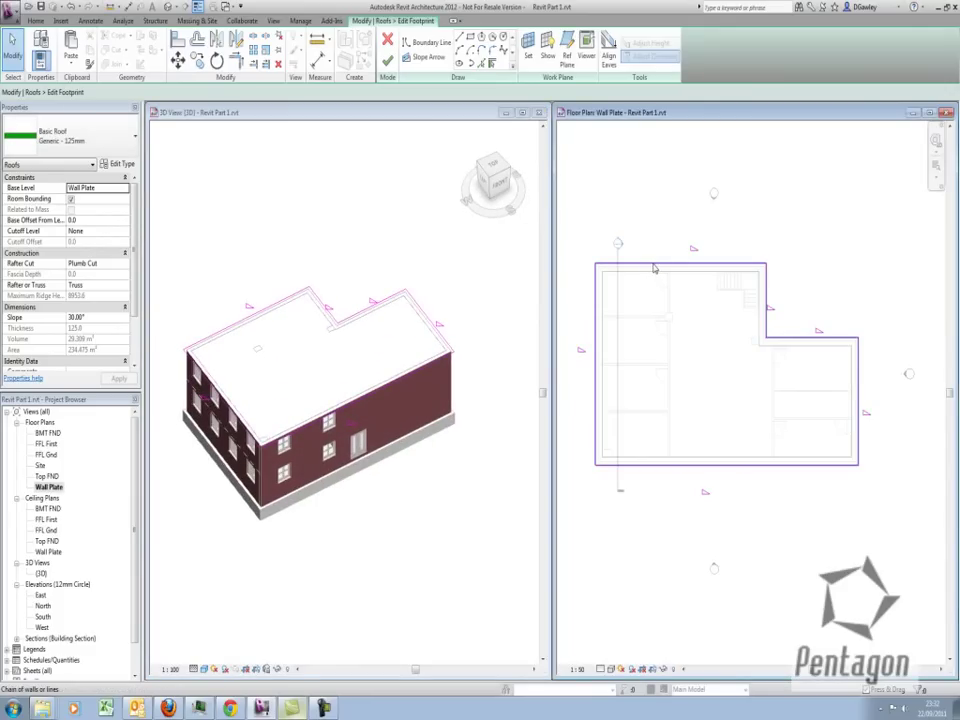
click(654, 268)
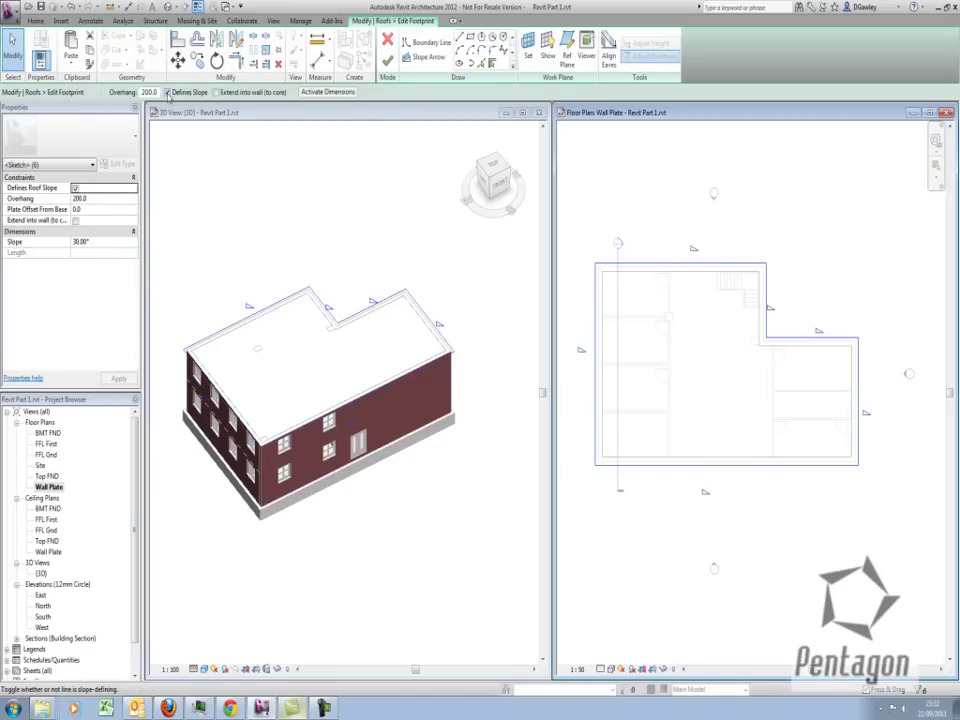
click(167, 92)
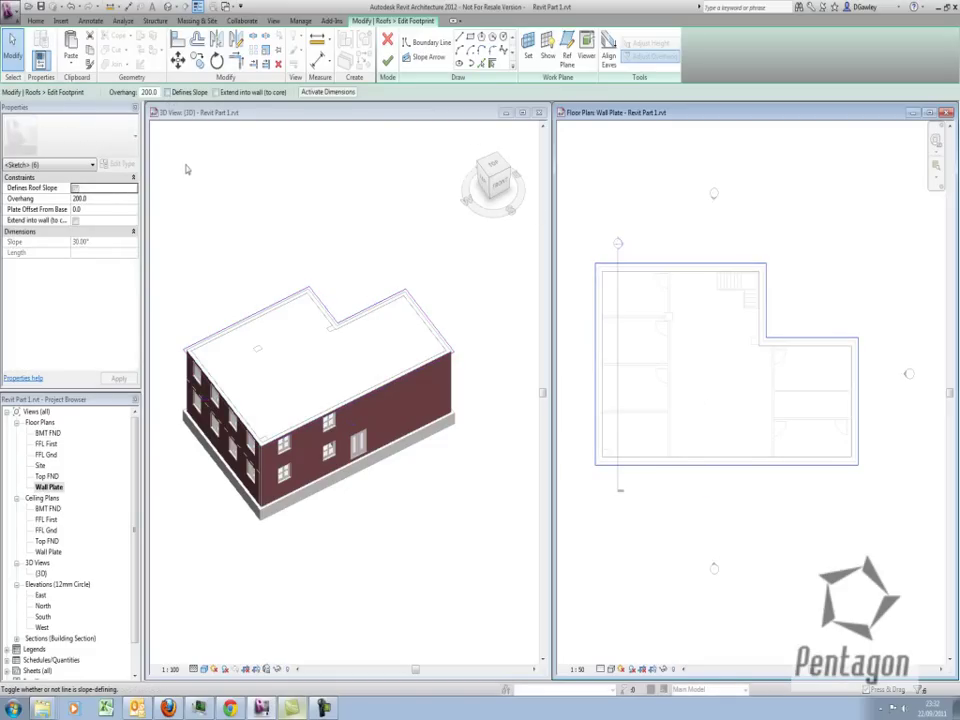
click(387, 61)
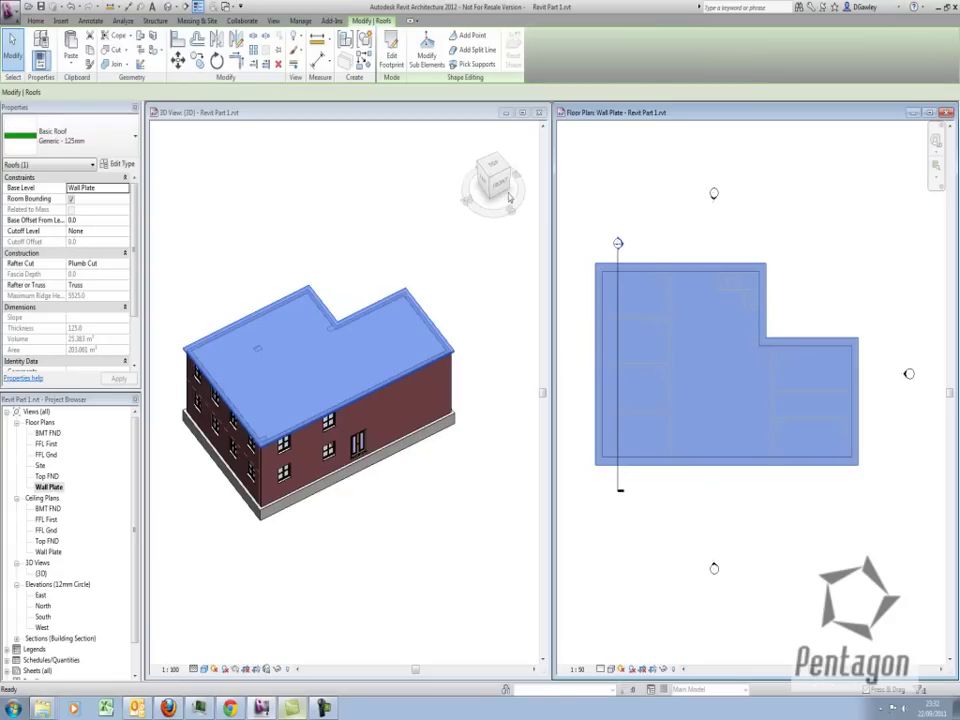
click(423, 523)
click(363, 550)
shift+middle_drag(440, 565, 510, 574)
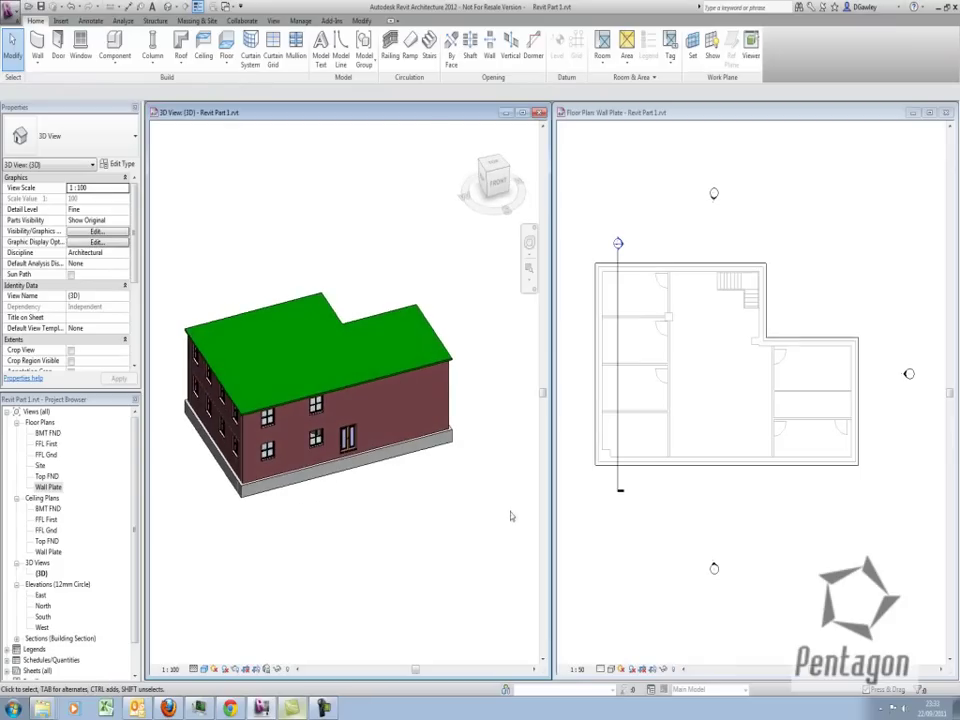
- Reopen the flat roof's footprint and draw a slope arrow about 22669 mm long from the rear-left corner to the opposite front-right corner
click(583, 269)
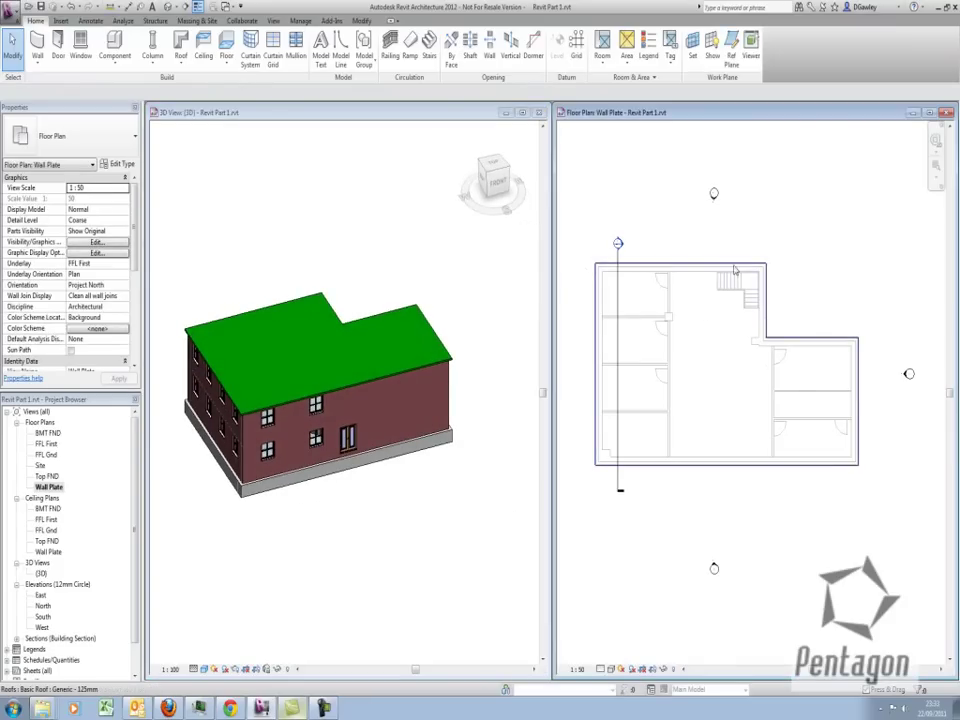
click(702, 314)
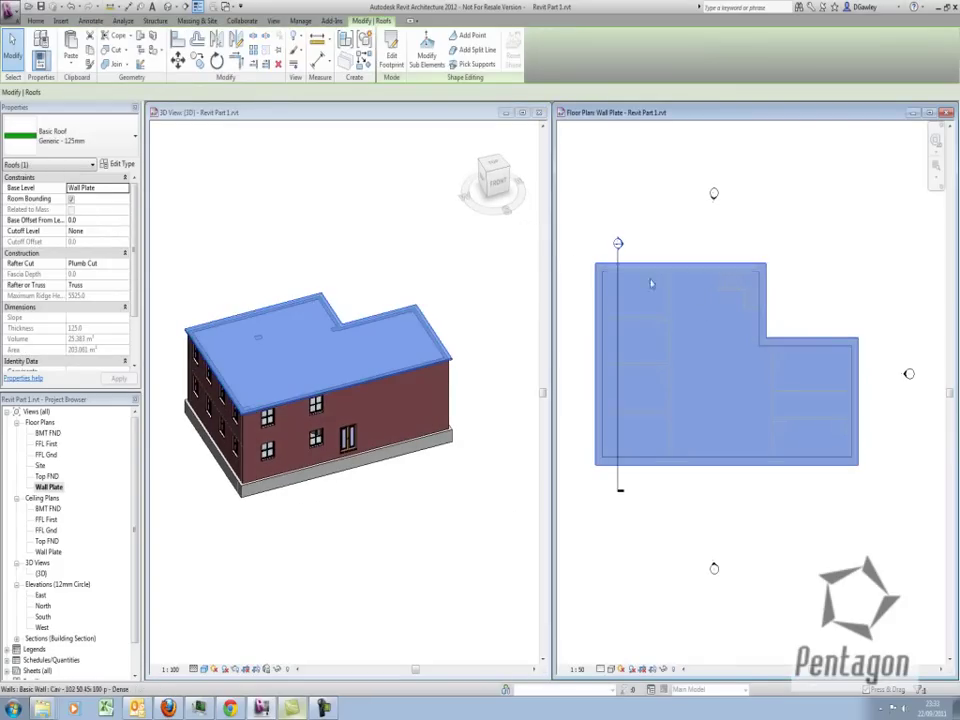
click(399, 64)
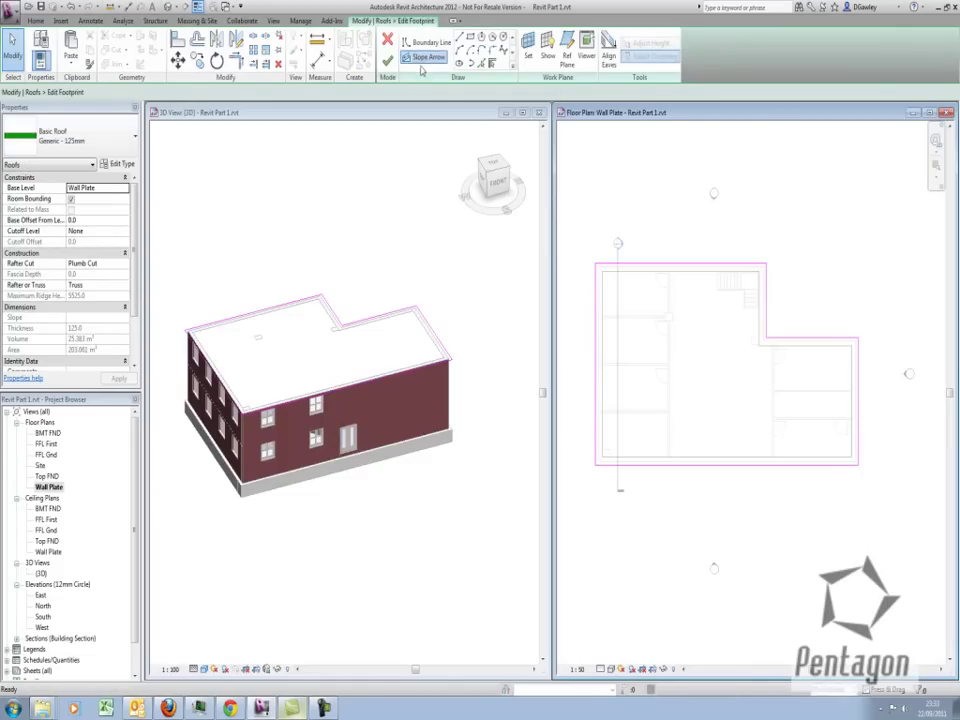
click(425, 57)
click(597, 264)
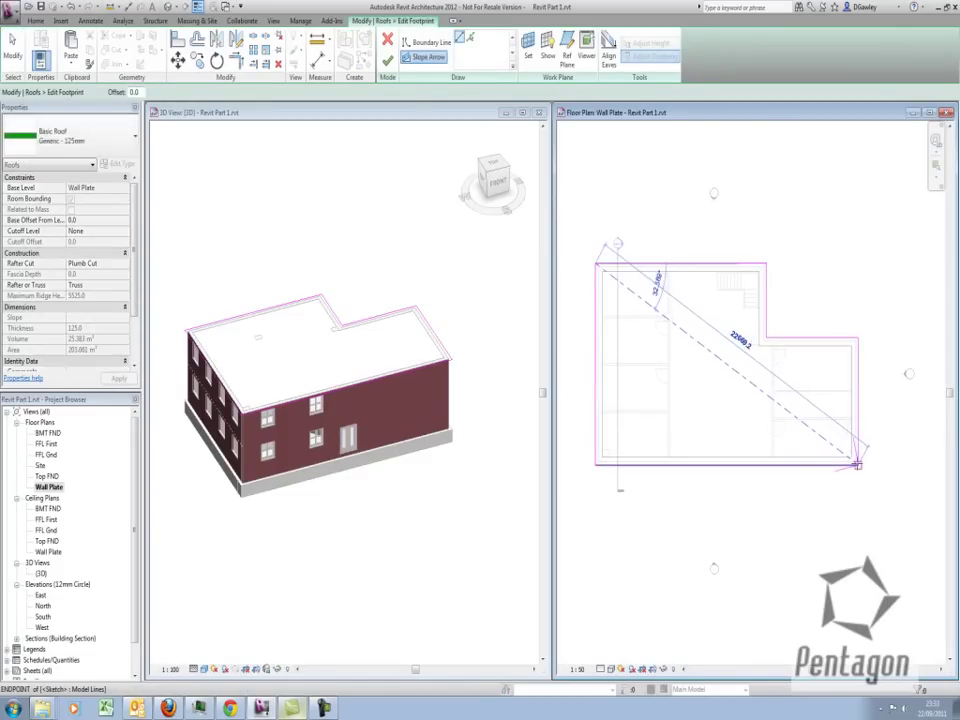
click(855, 462)
right_click(643, 241)
click(650, 244)
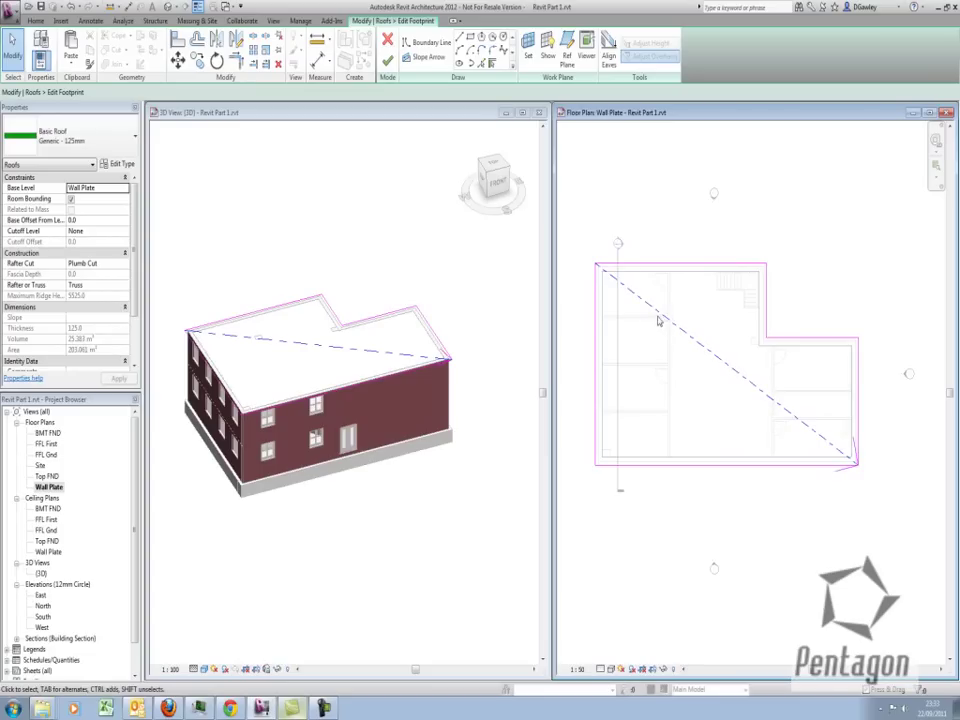
- Specify the slope arrow by Slope, set its angle to 5°, and finish the roof footprint
click(634, 283)
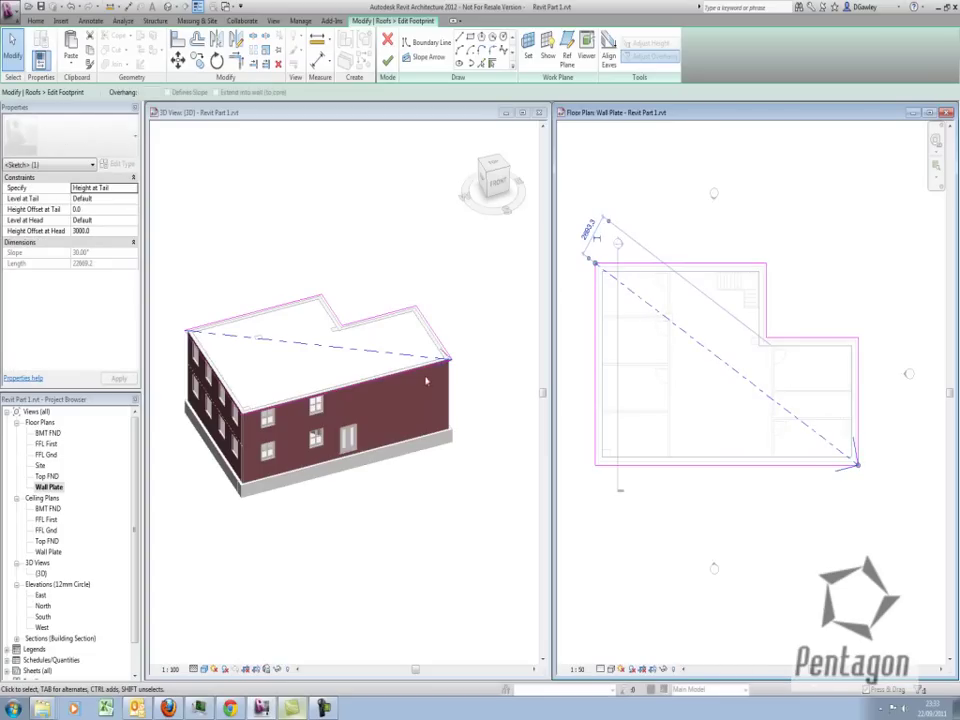
click(131, 190)
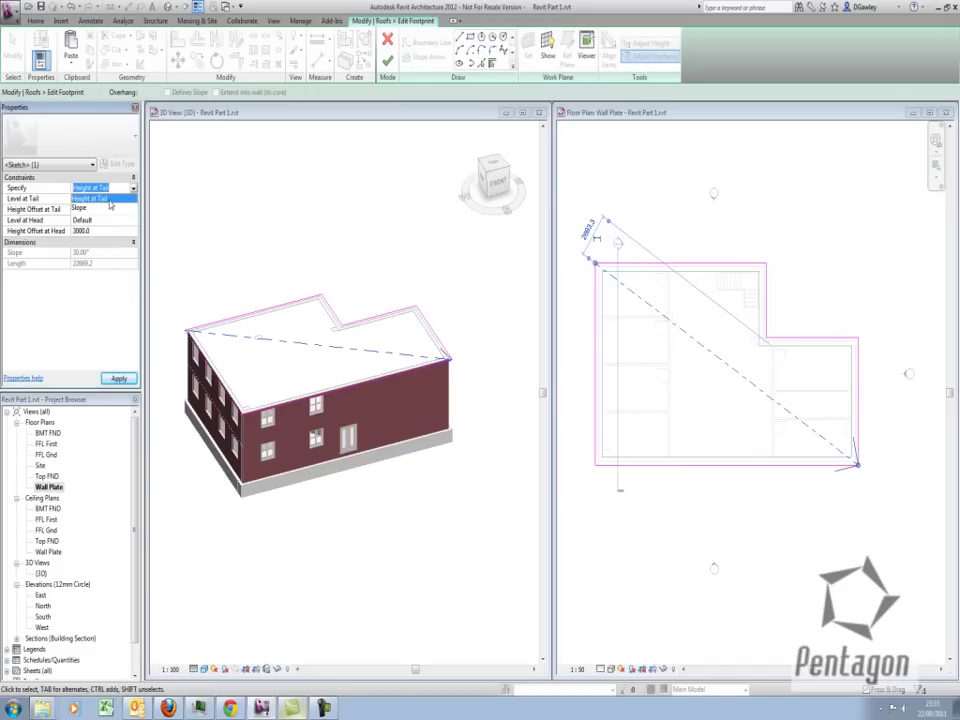
click(105, 199)
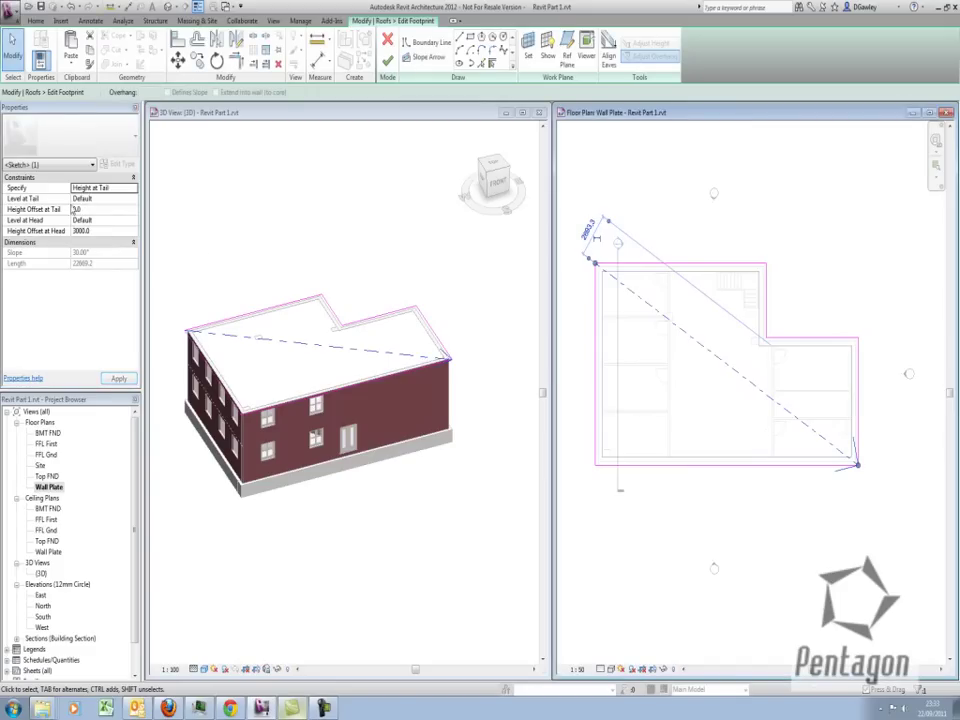
click(131, 189)
click(80, 208)
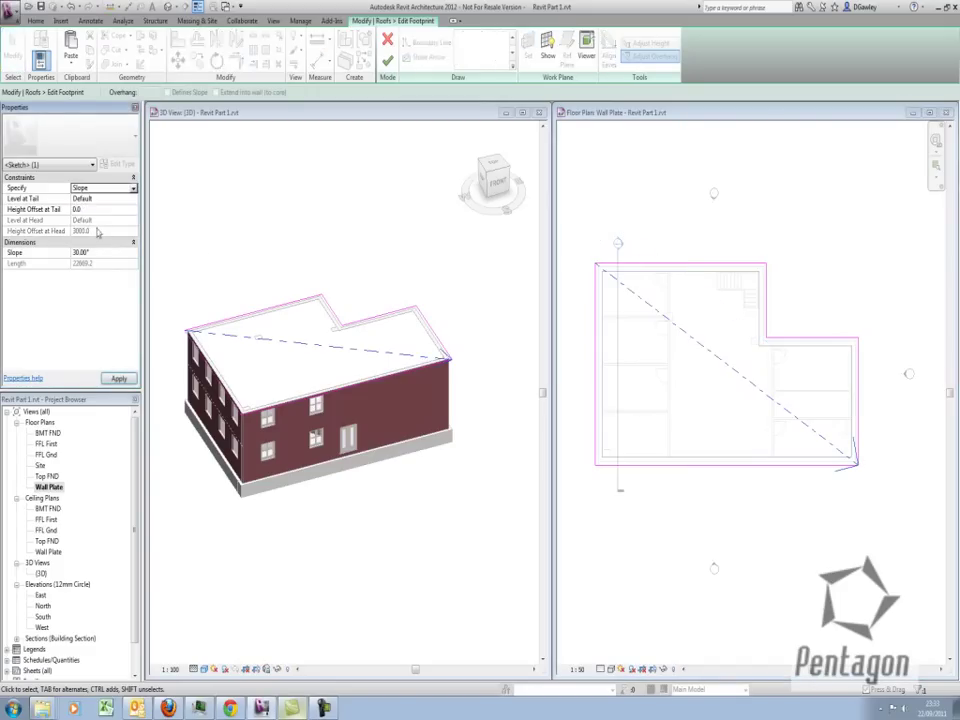
key(Return)
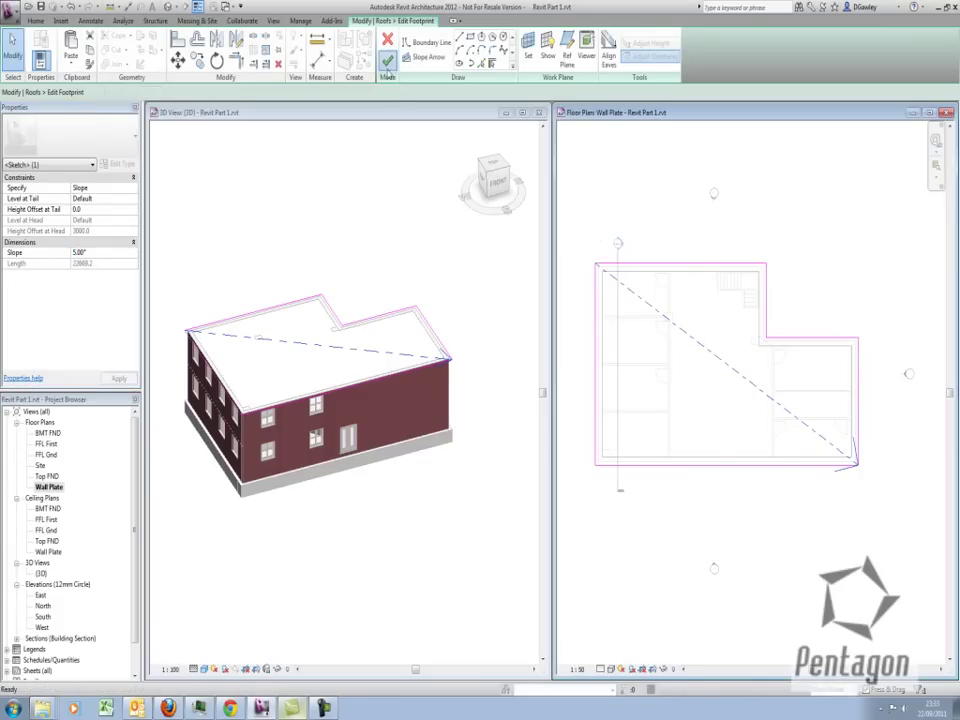
click(387, 60)
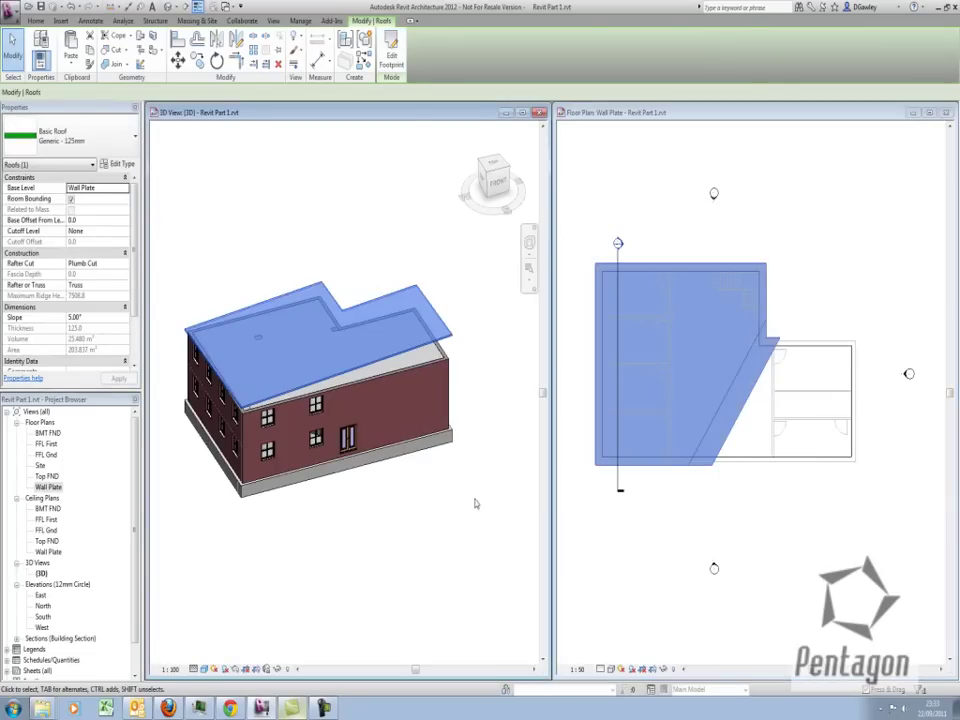
click(475, 503)
shift+middle_drag(463, 467, 418, 402)
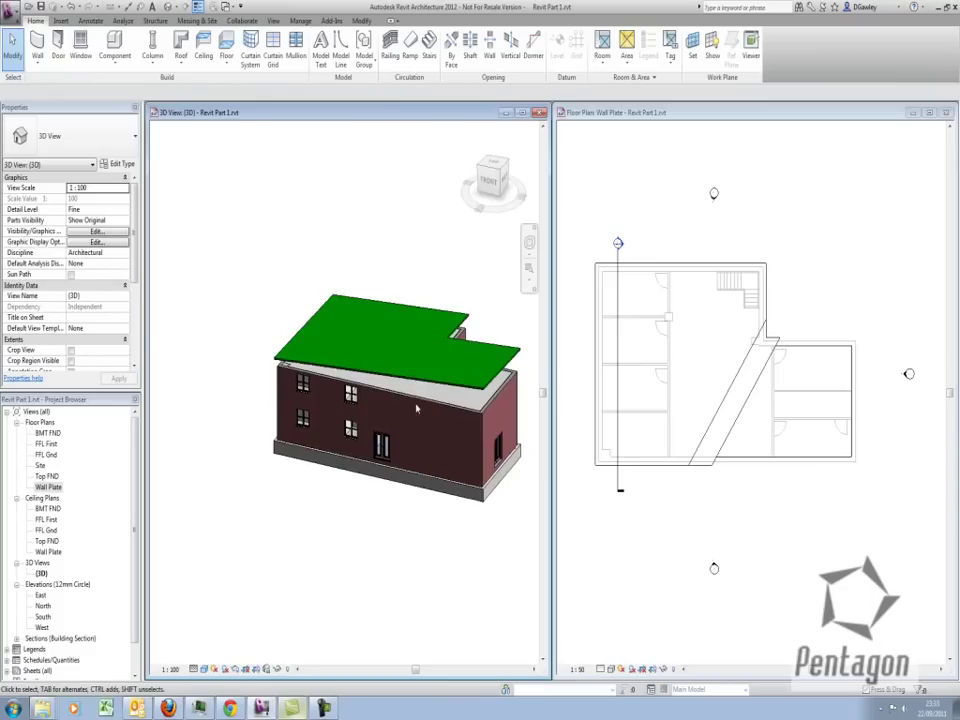
key(Tab)
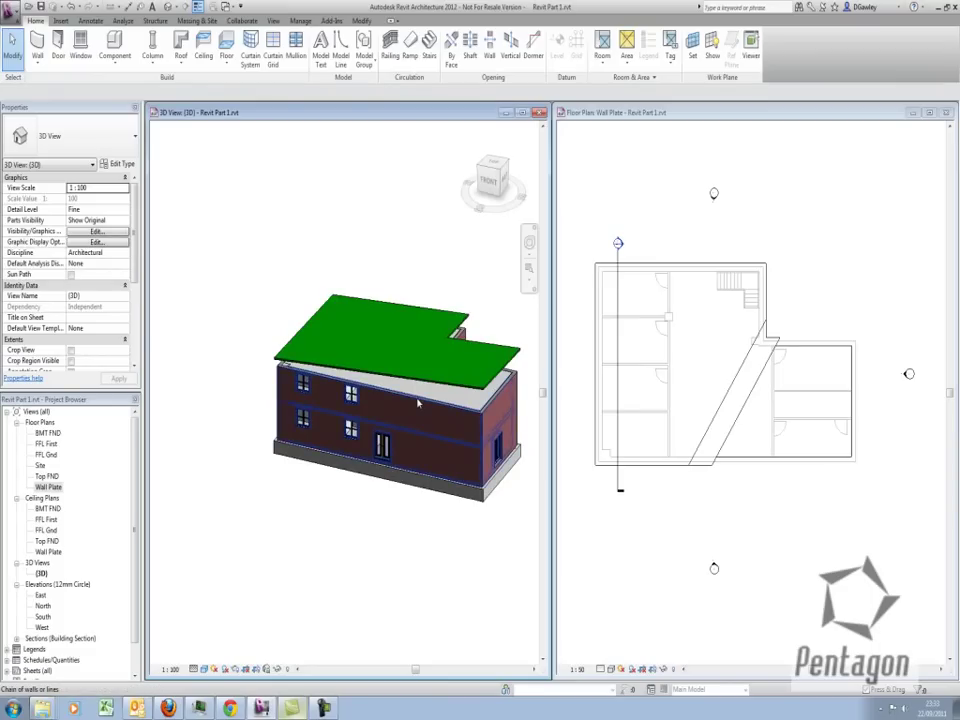
click(418, 402)
click(407, 497)
- Attach the tops of all six first-floor external walls to the sloped roof
shift+middle_drag(444, 519, 298, 362)
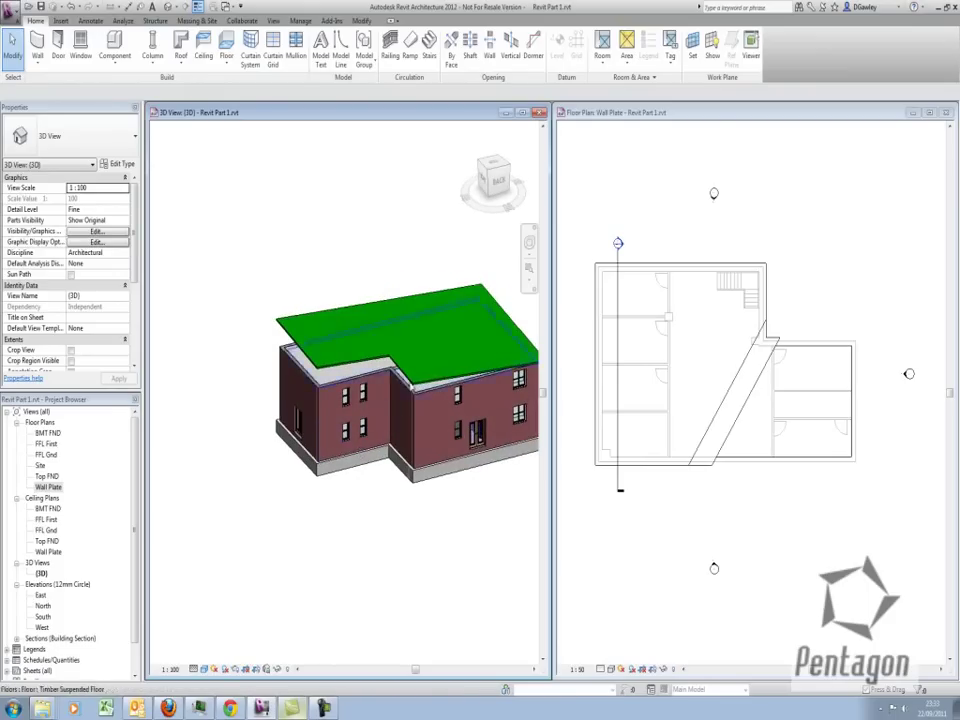
click(432, 393)
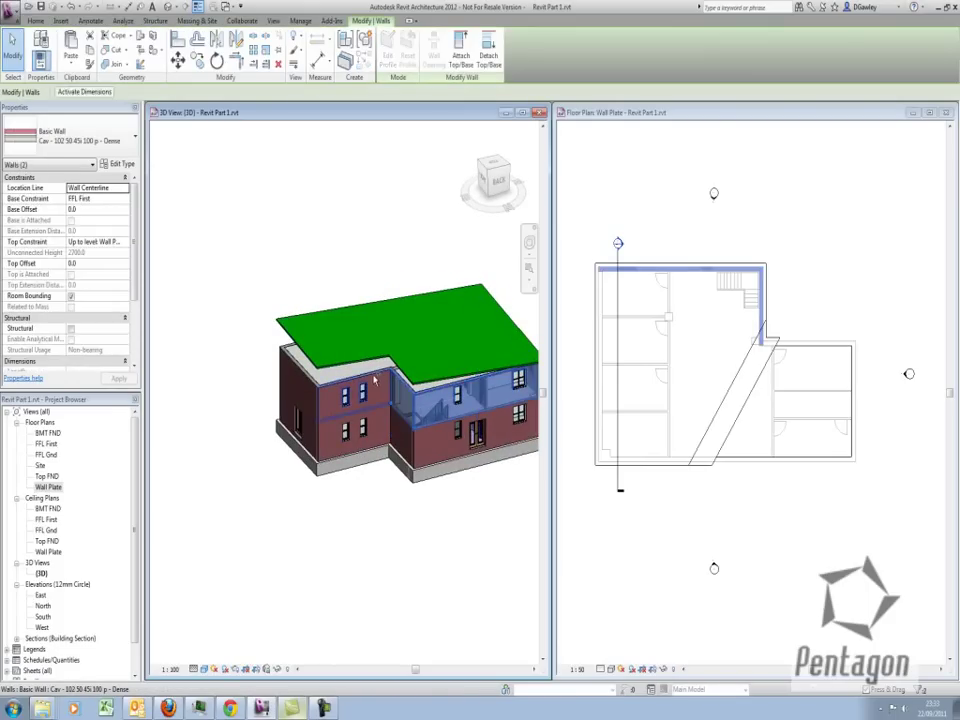
ctrl+click(299, 376)
shift+middle_drag(343, 506, 581, 498)
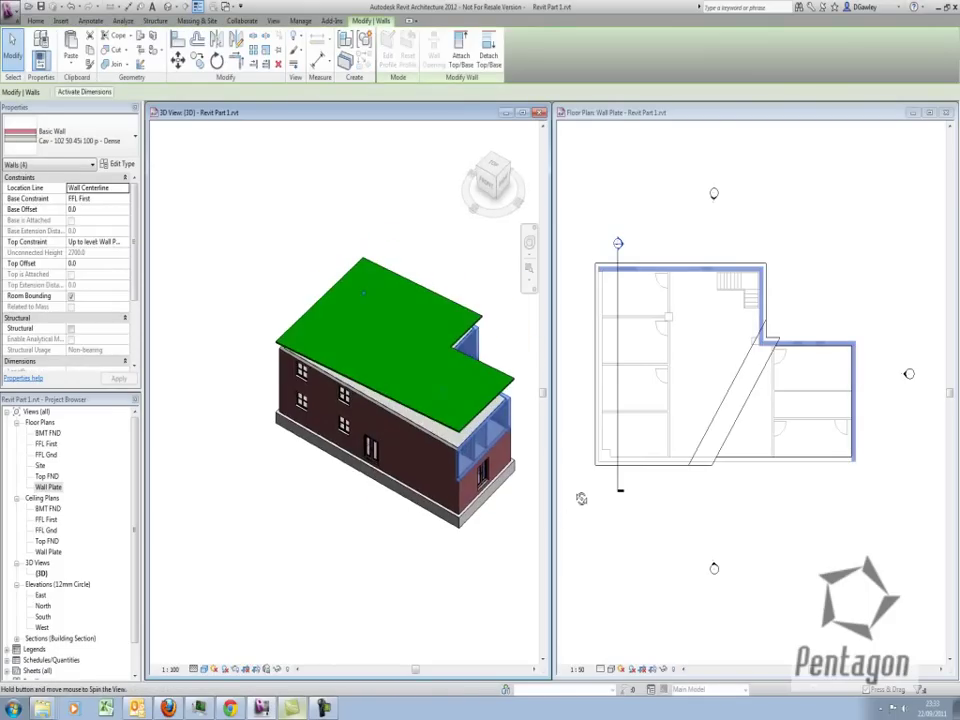
ctrl+click(394, 447)
shift+middle_drag(416, 467, 495, 426)
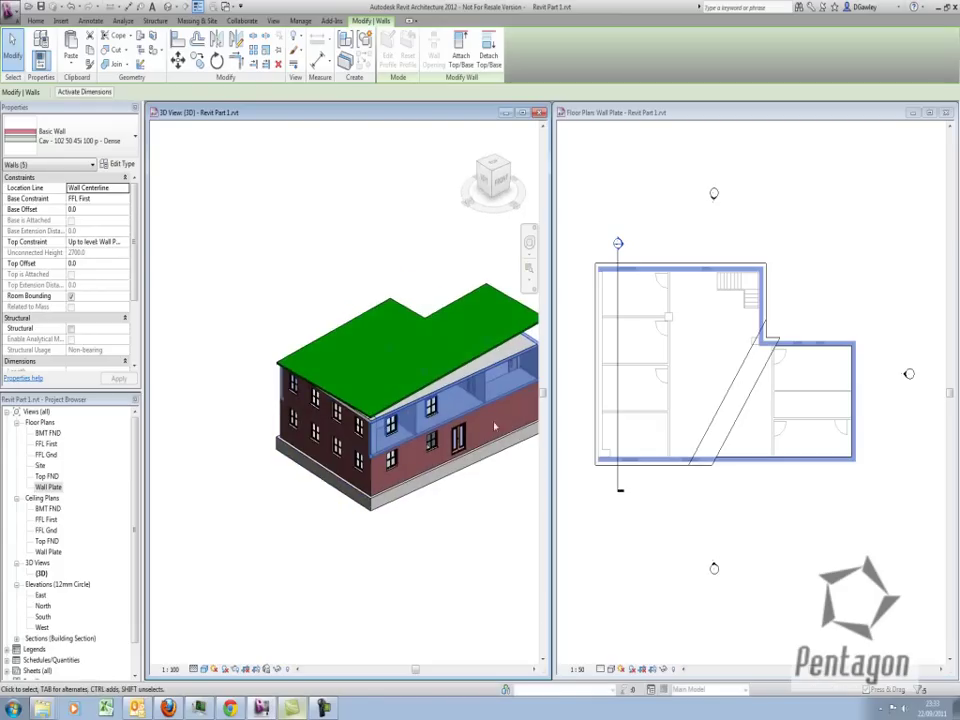
ctrl+click(354, 411)
shift+middle_drag(428, 492, 264, 544)
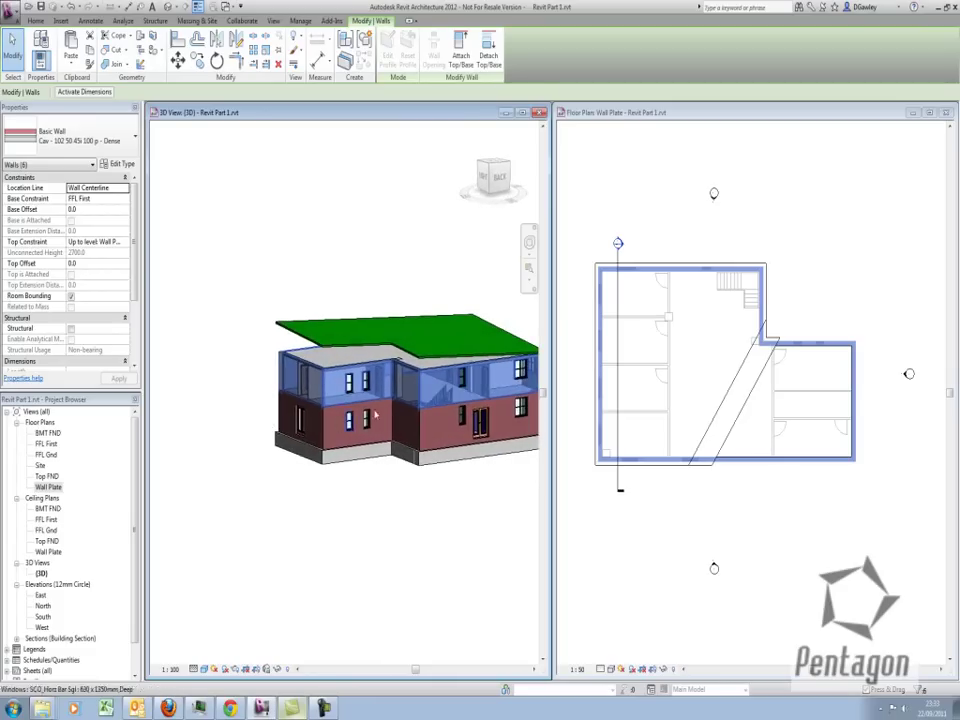
click(460, 62)
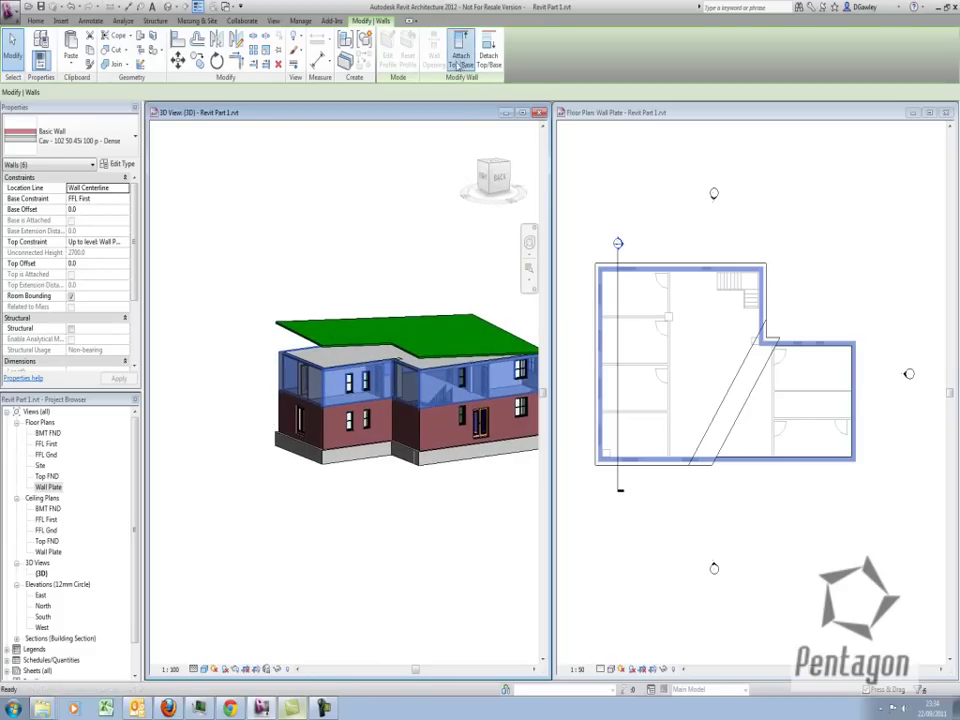
click(322, 348)
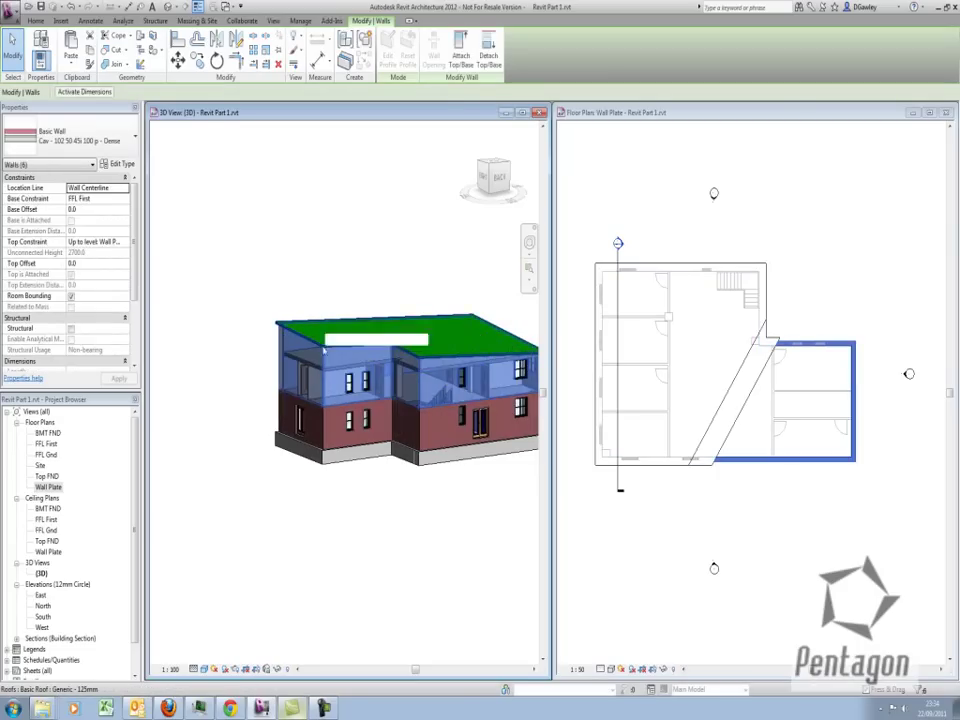
click(406, 535)
shift+middle_drag(311, 521, 340, 480)
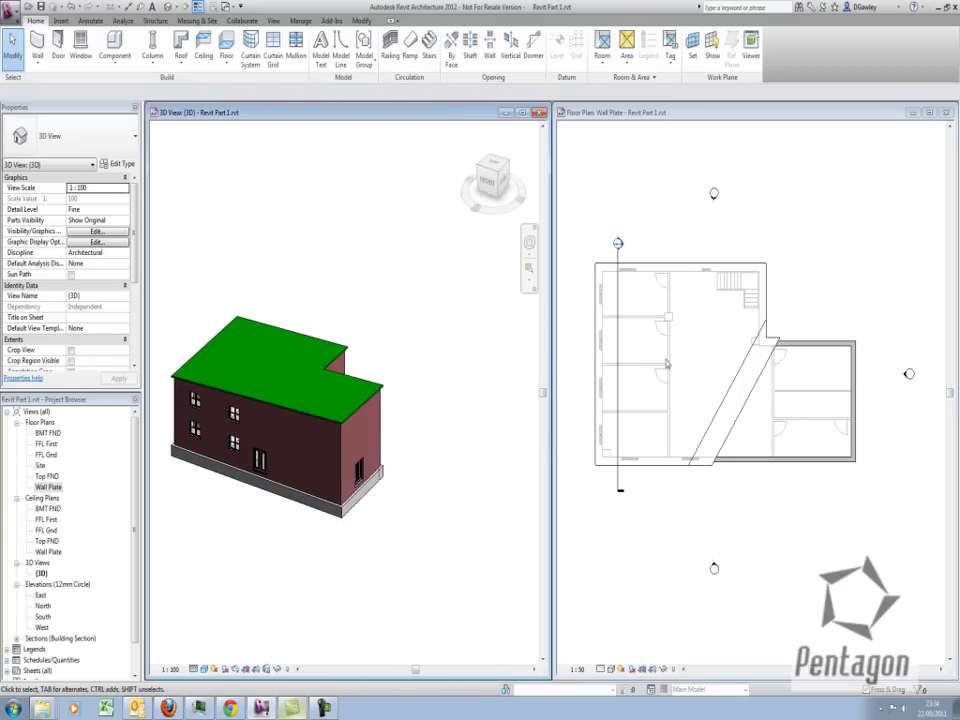
- Reopen the roof's footprint from the Wall Plate plan, set the slope arrow's slope to 3°, and finish the footprint
click(746, 235)
click(750, 401)
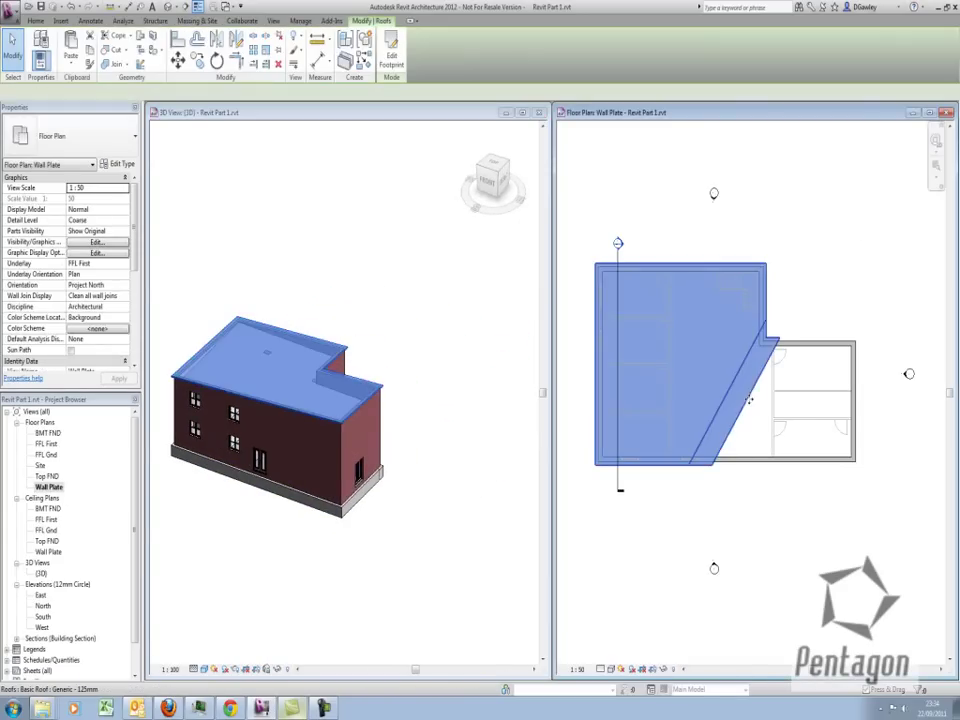
click(391, 55)
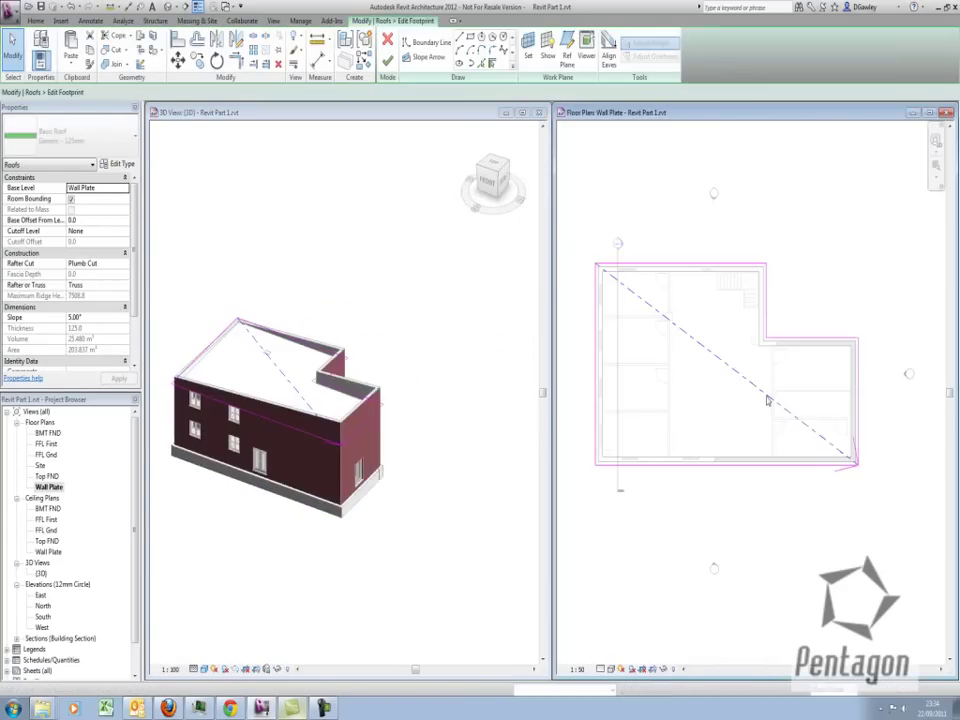
click(767, 399)
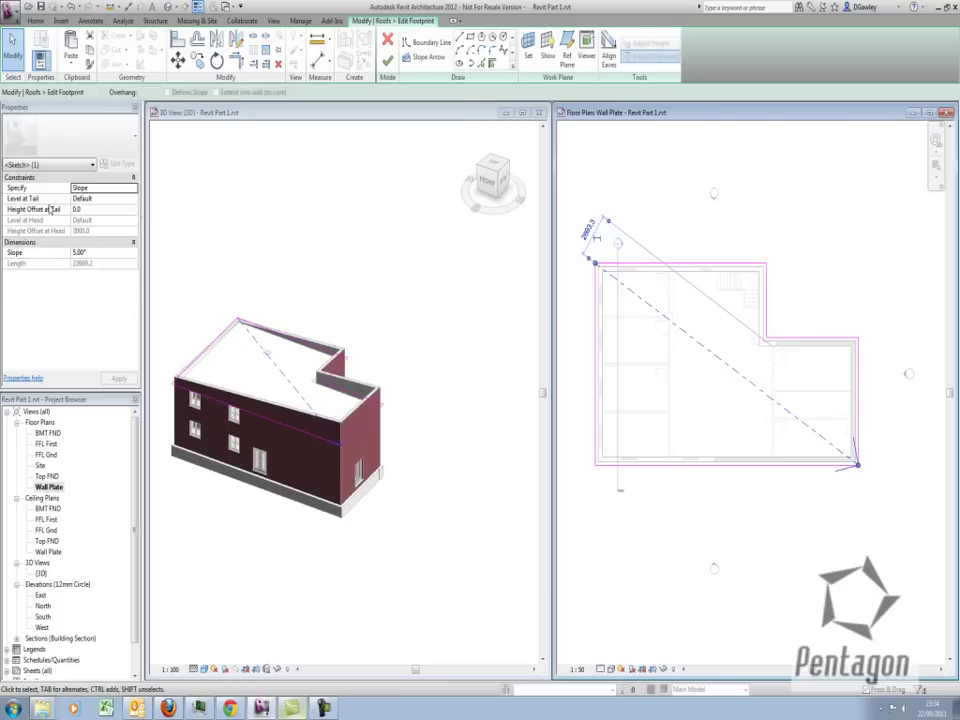
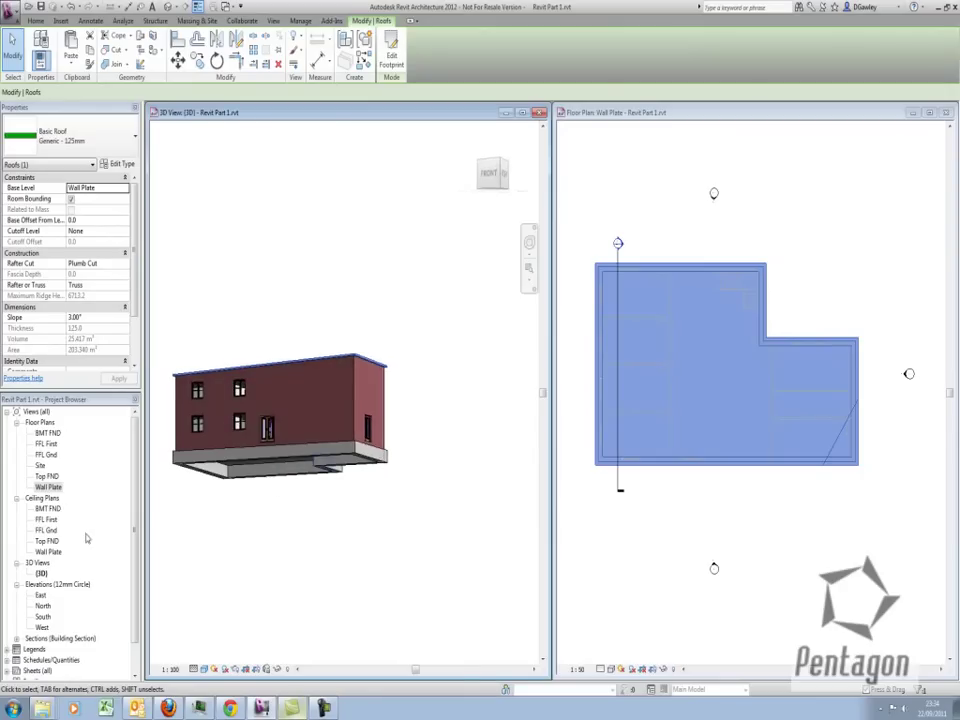
- Open the East, North, South and West elevations and tile all open views
double_click(40, 595)
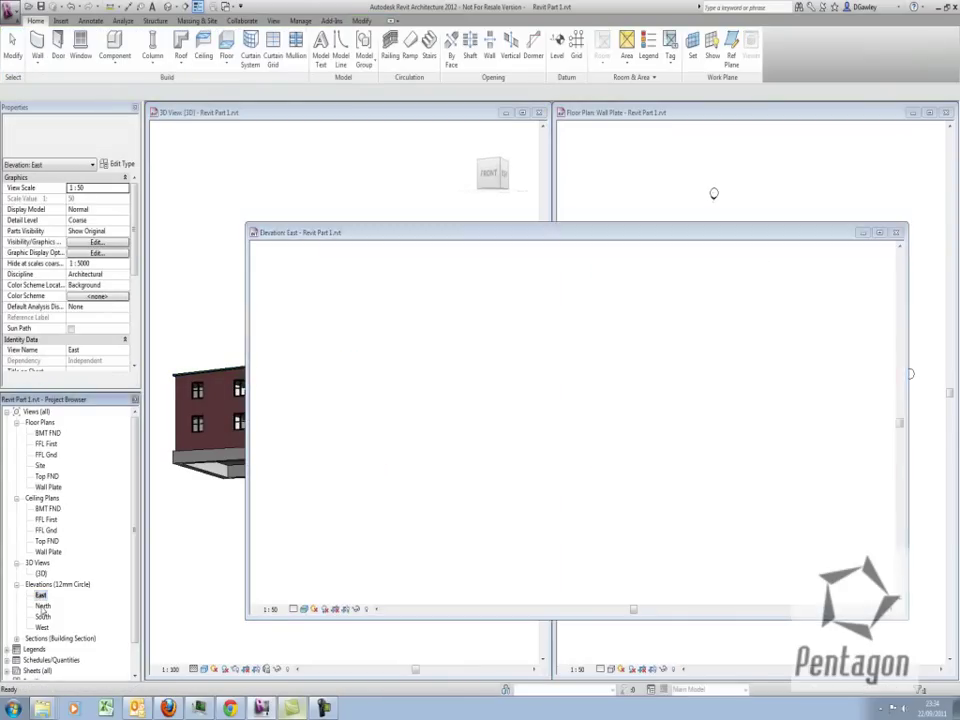
double_click(43, 605)
double_click(43, 616)
double_click(43, 627)
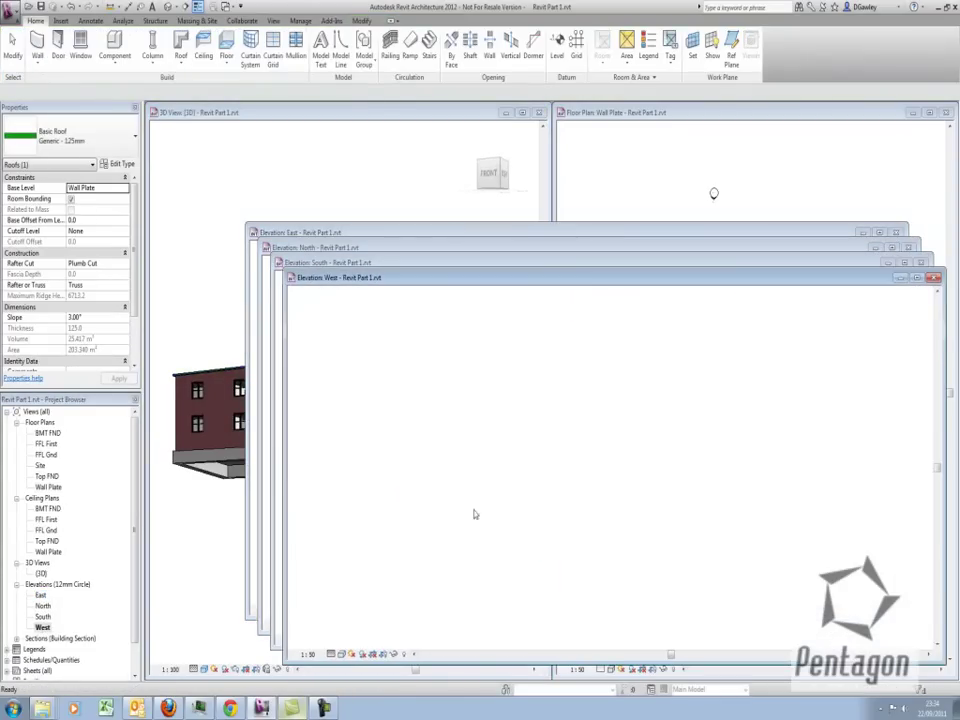
key(w)
key(t)
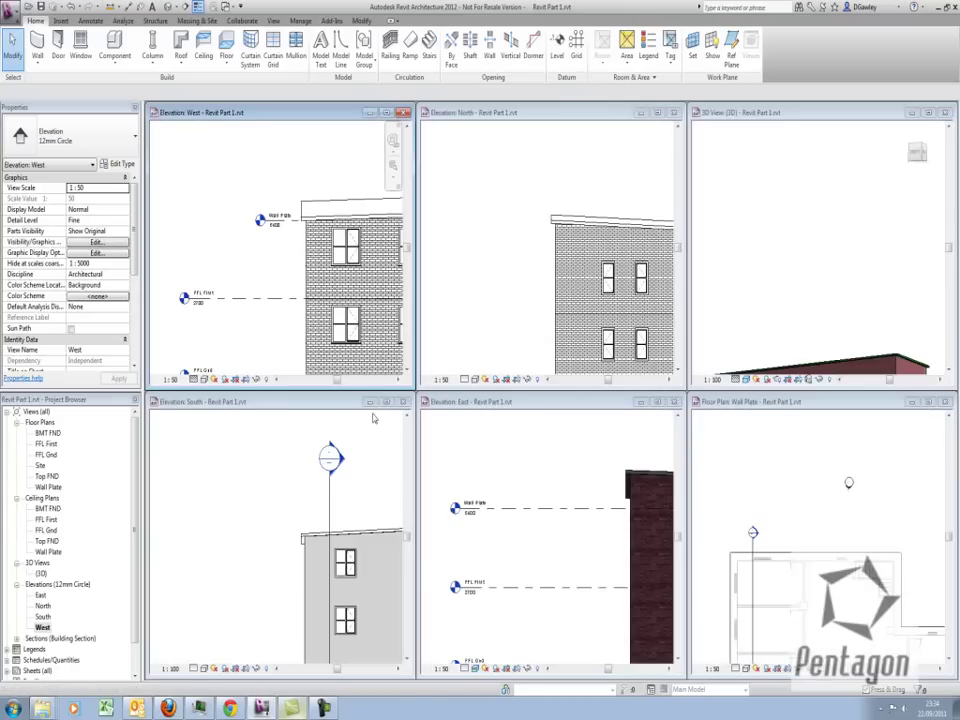
- In the West elevation, extend the Wall Plate level line so its head lines up with the FFL First level head
scroll(224, 230, down, 4)
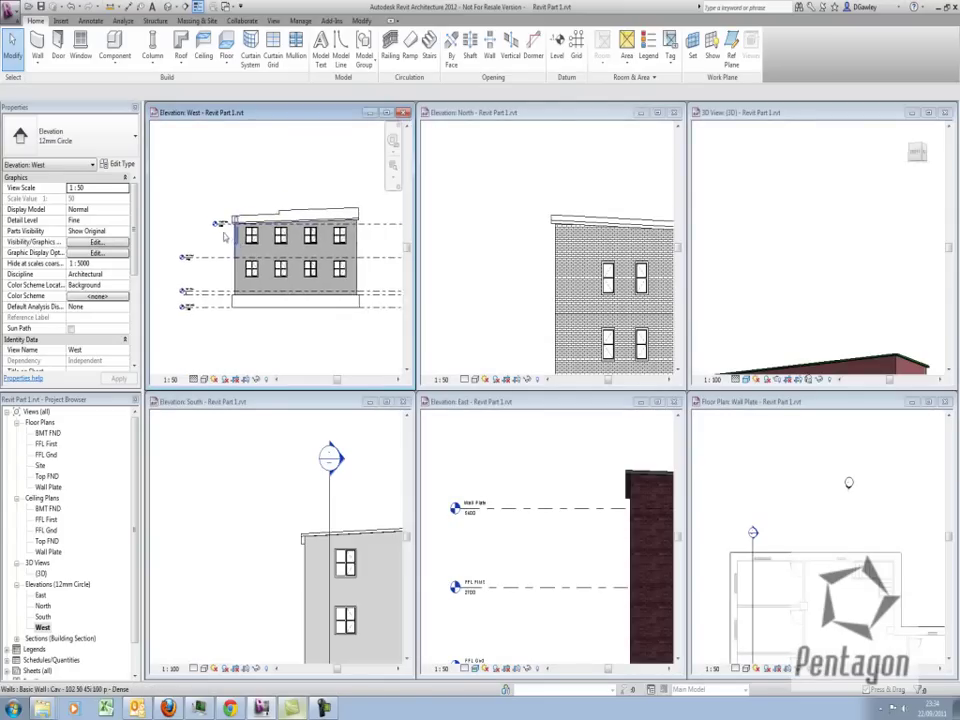
click(222, 226)
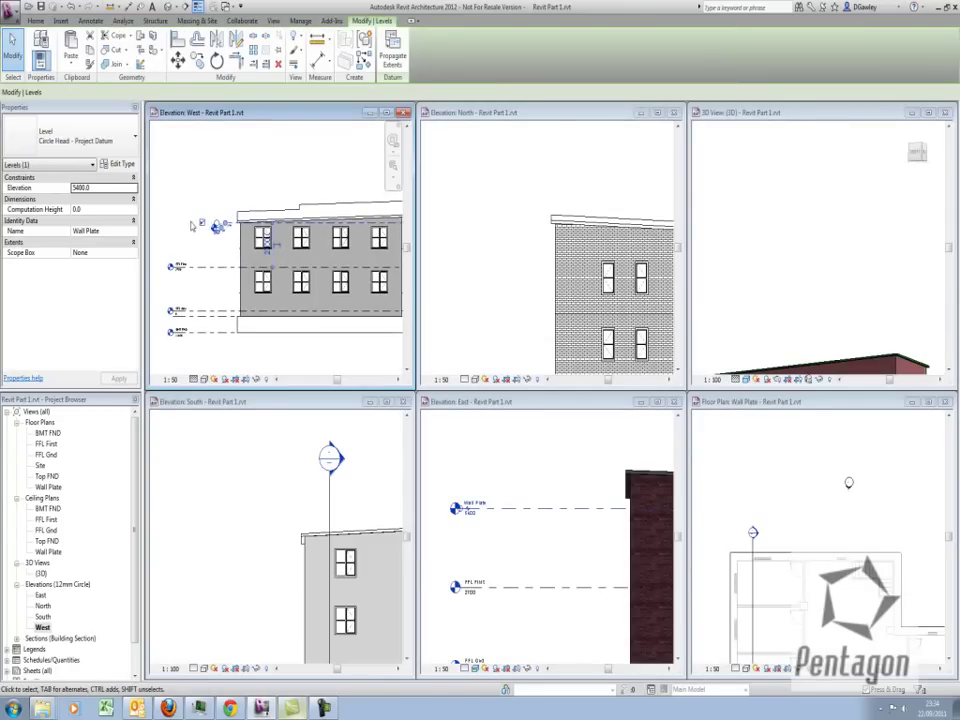
click(193, 256)
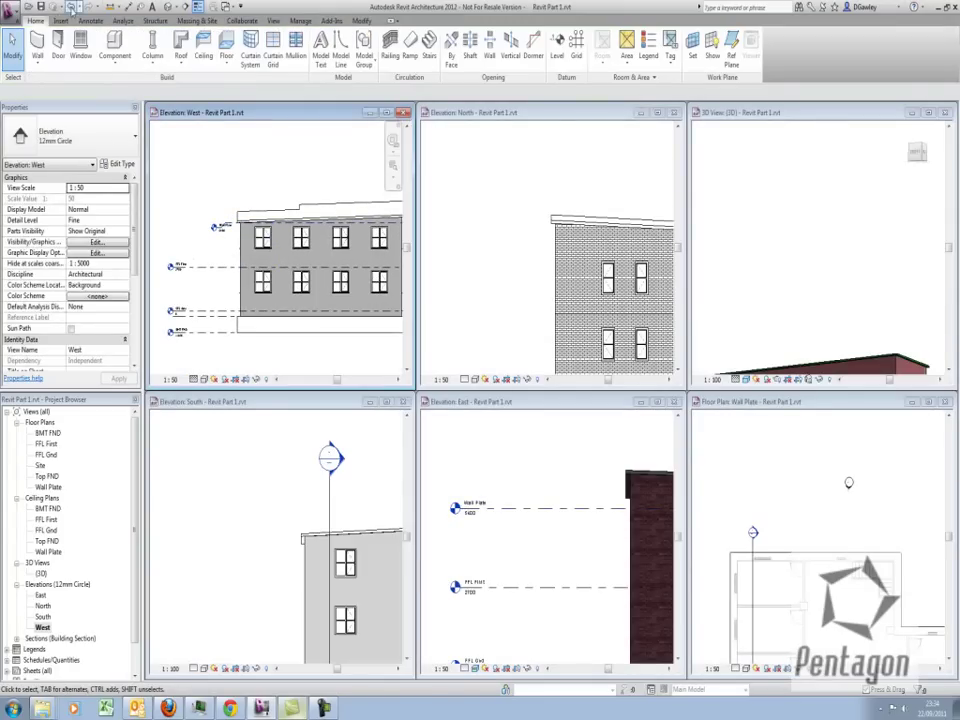
scroll(336, 222, up, 4)
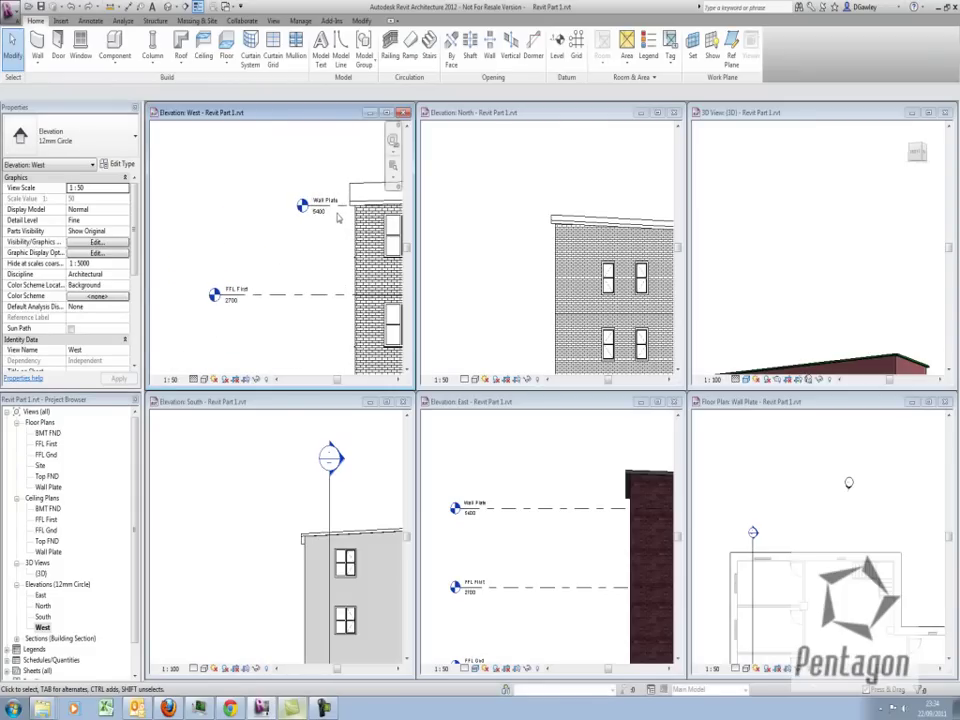
click(339, 206)
drag(309, 205, 215, 205)
click(252, 181)
scroll(273, 206, down, 5)
middle_drag(306, 236, 229, 248)
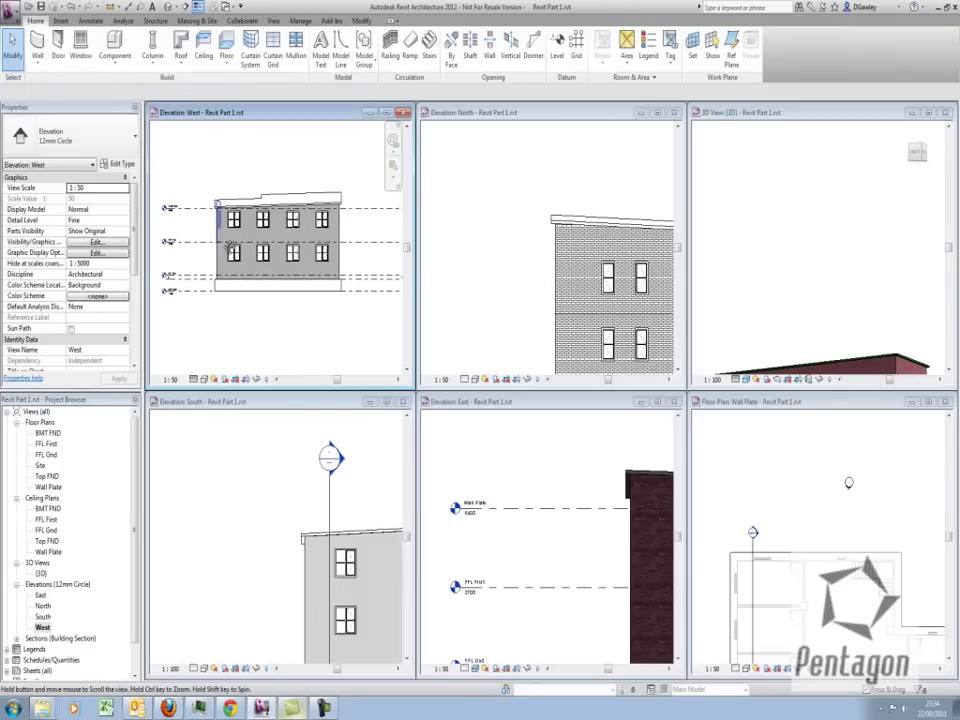
- Set the visual style of the West and North elevations to Realistic, framing the whole building in the North elevation
click(203, 379)
click(205, 380)
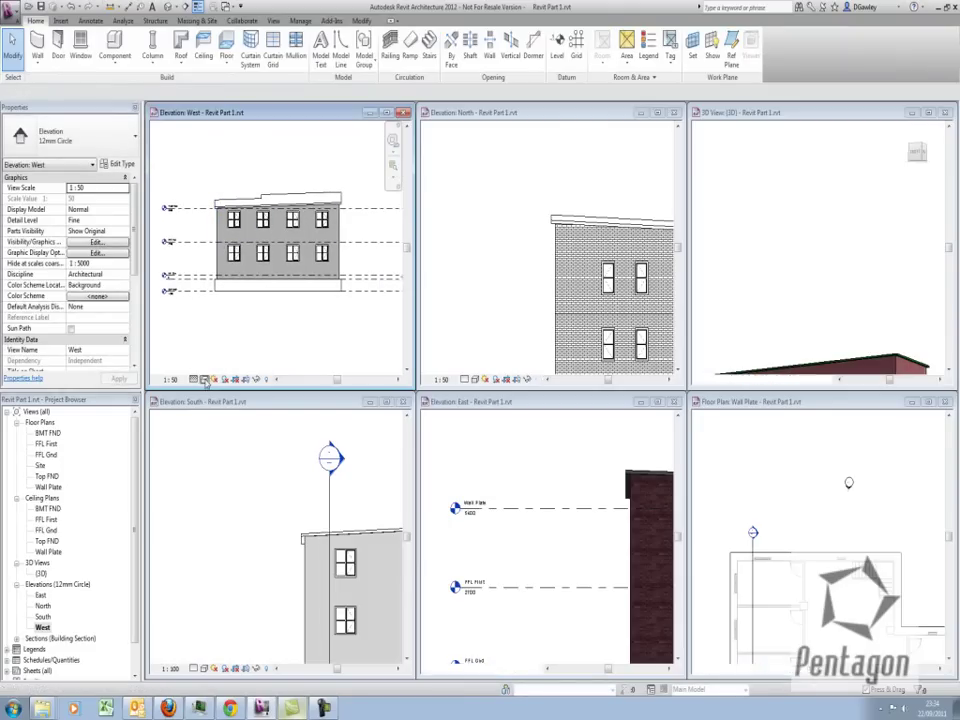
click(219, 367)
click(531, 261)
middle_drag(572, 262, 452, 179)
scroll(451, 178, down, 5)
click(484, 379)
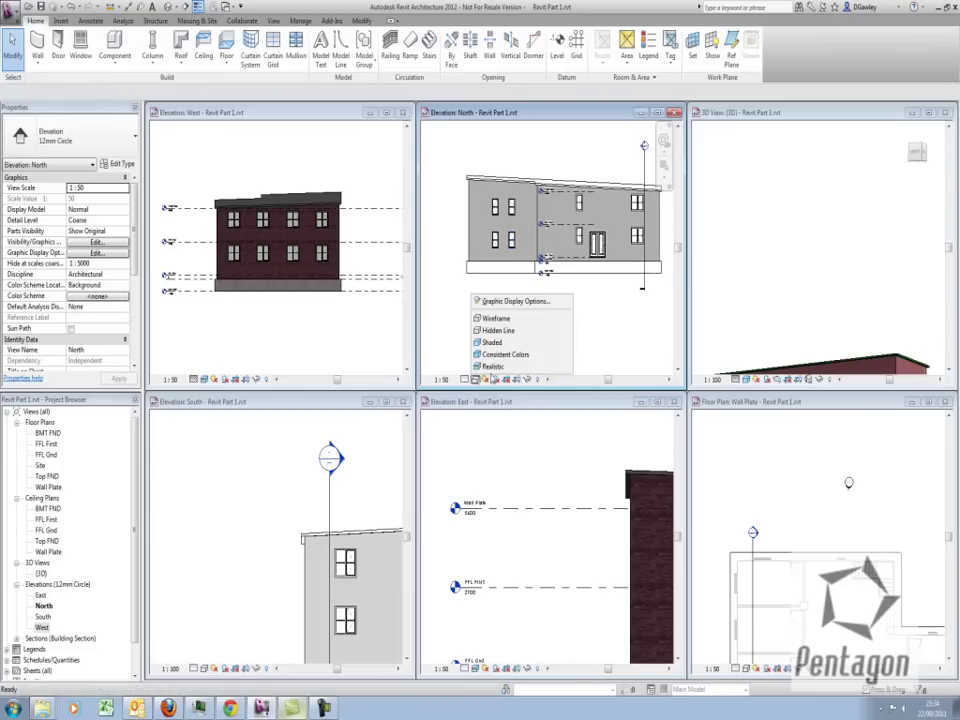
click(500, 420)
- Frame the whole building in the South elevation and set its visual style to Realistic
click(240, 500)
scroll(240, 500, down, 3)
middle_drag(239, 499, 186, 488)
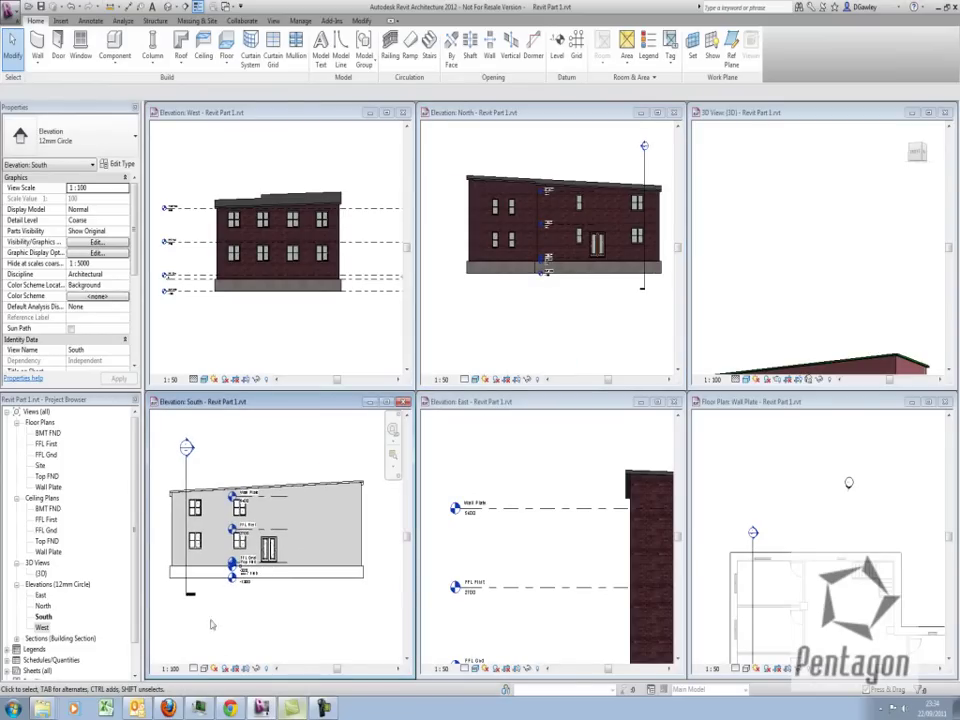
click(205, 671)
click(235, 651)
- Frame the whole building in the East elevation, the 3D view and the Wall Plate plan
click(590, 500)
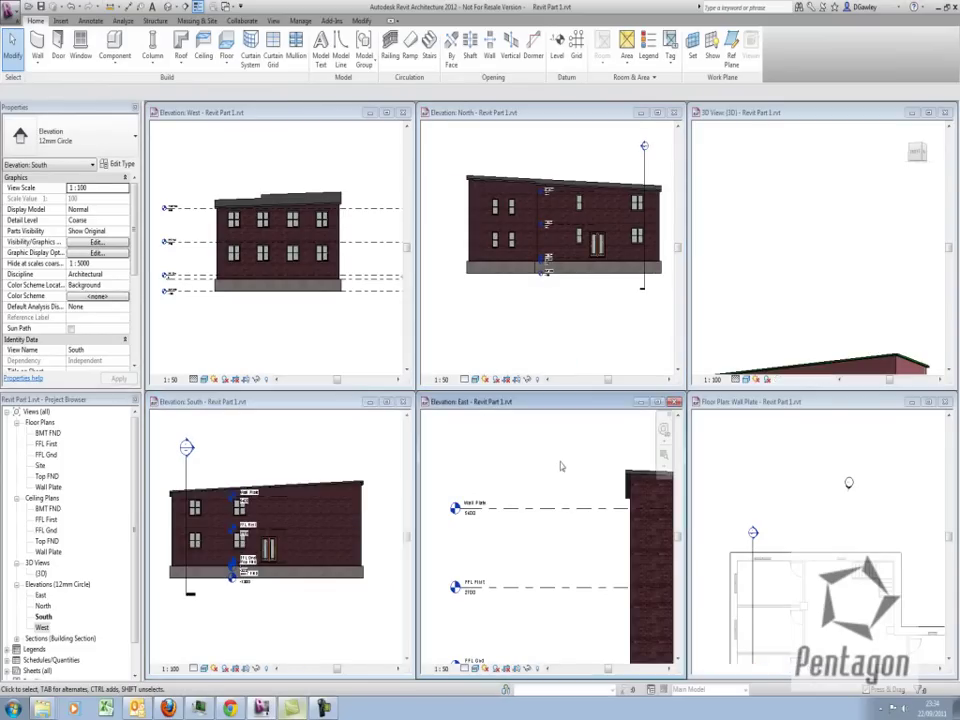
scroll(590, 500, down, 3)
middle_drag(603, 519, 431, 521)
scroll(521, 519, down, 1)
middle_drag(521, 519, 556, 519)
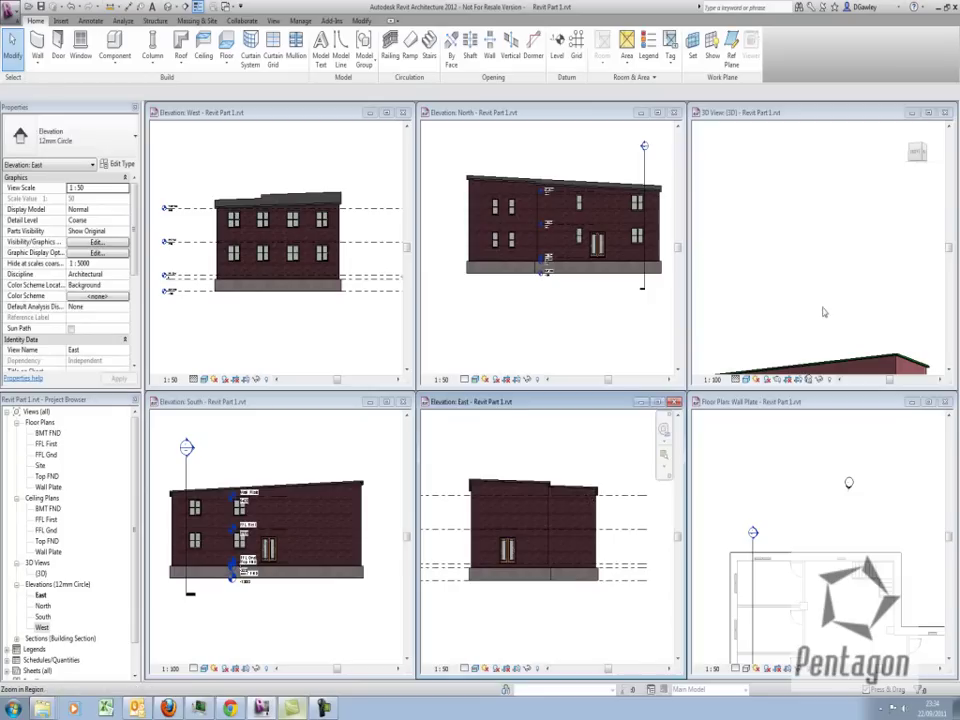
click(810, 330)
scroll(810, 330, down, 3)
mouse_move(810, 330)
middle_down()
mouse_move(790, 193)
mouse_move(795, 330)
mouse_move(797, 315)
middle_up()
scroll(807, 275, up, 1)
click(797, 480)
scroll(798, 498, down, 4)
middle_drag(805, 525, 798, 554)
scroll(795, 506, up, 2)
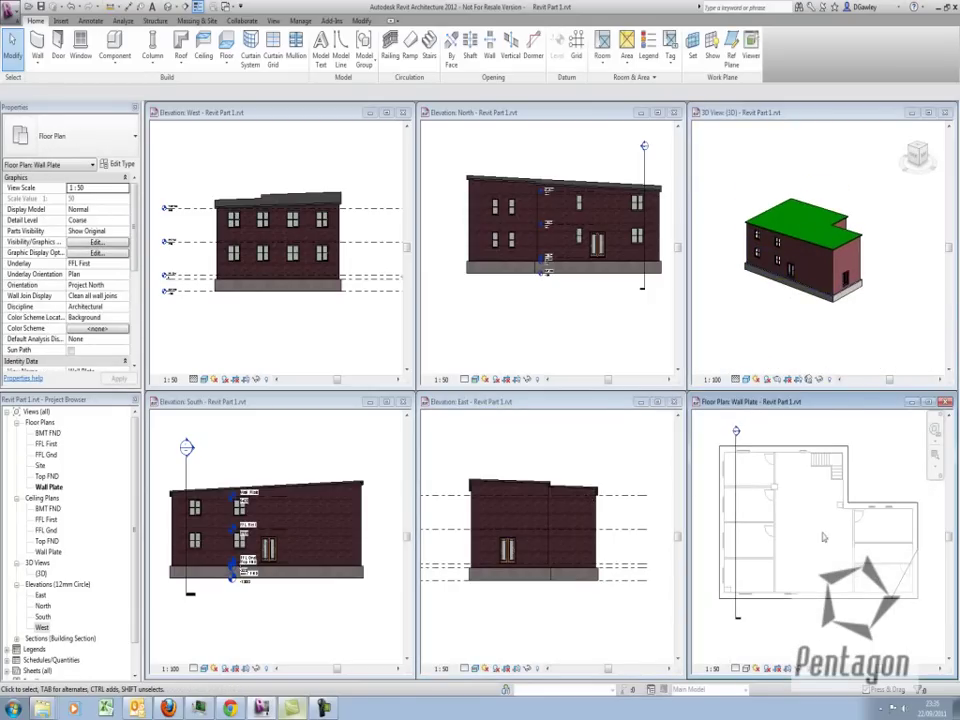
- Edit the roof's footprint from the Wall Plate plan and delete its diagonal slope arrow
click(876, 542)
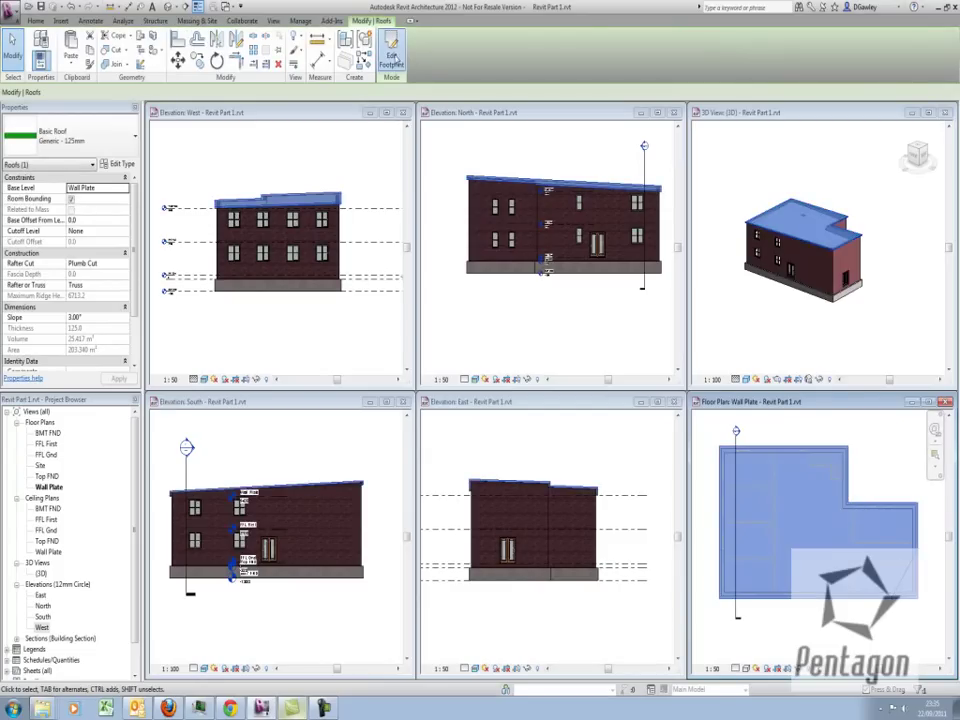
double_click(780, 485)
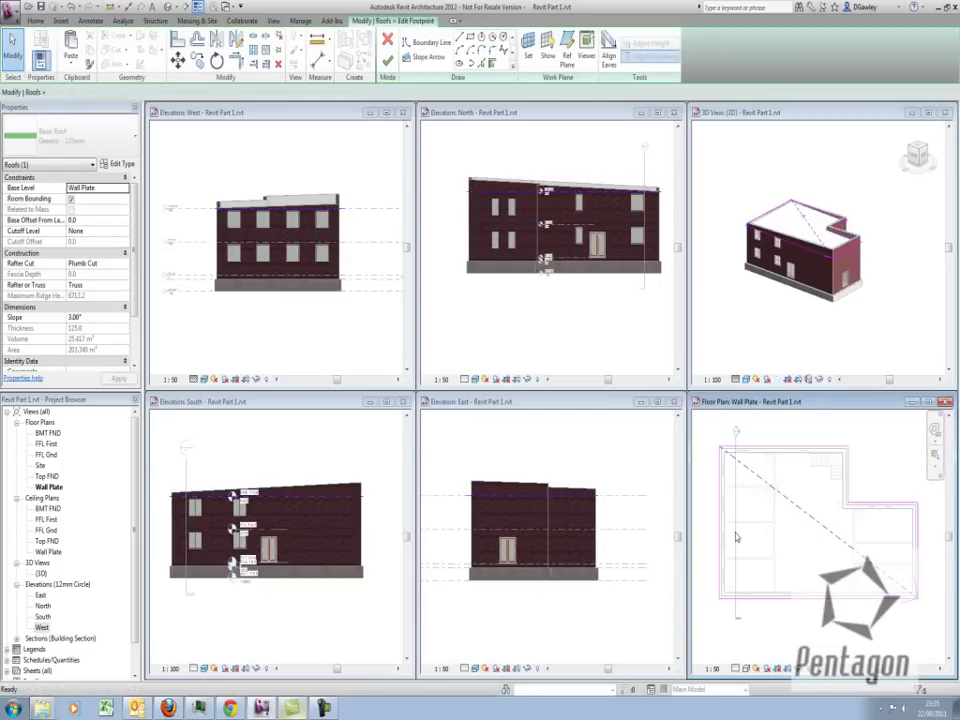
click(823, 527)
key(Delete)
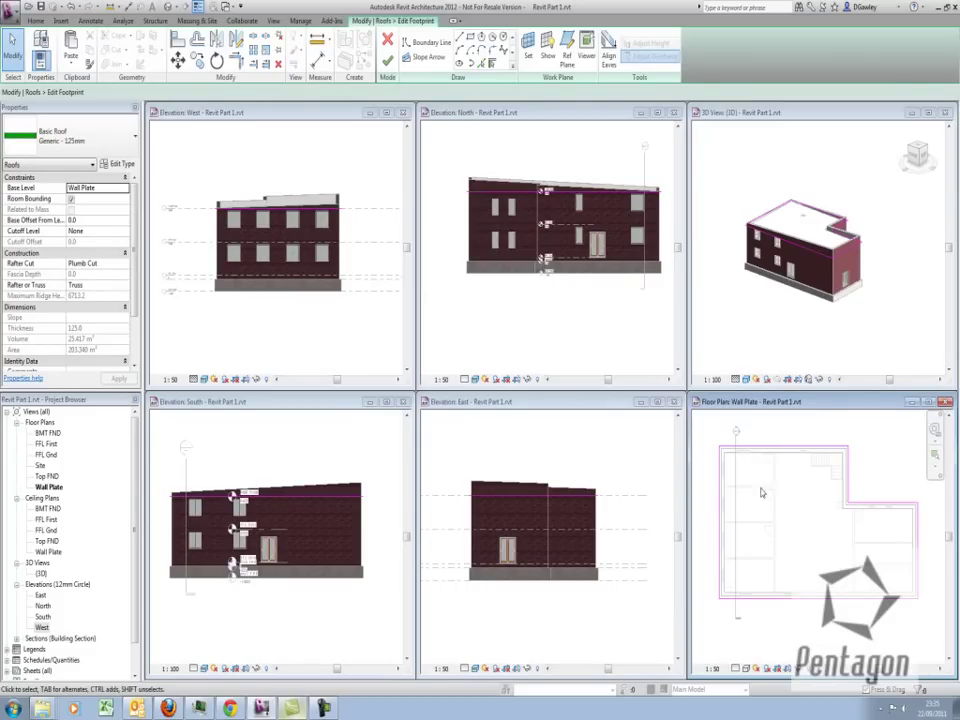
- Make the whole chain of roof boundary lines slope-defining
key(Tab)
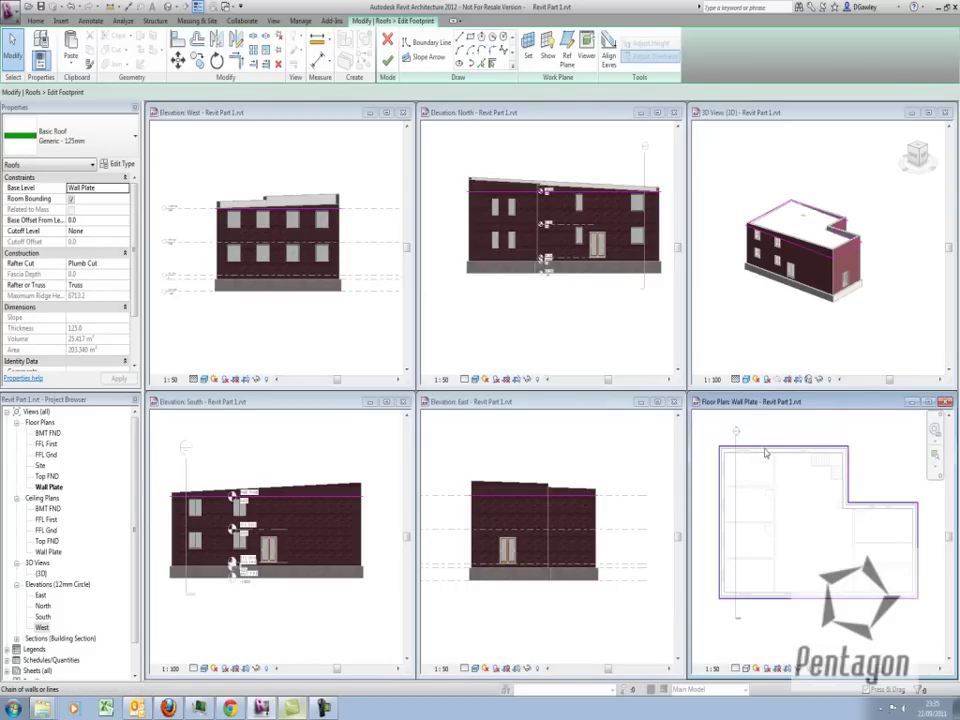
click(765, 453)
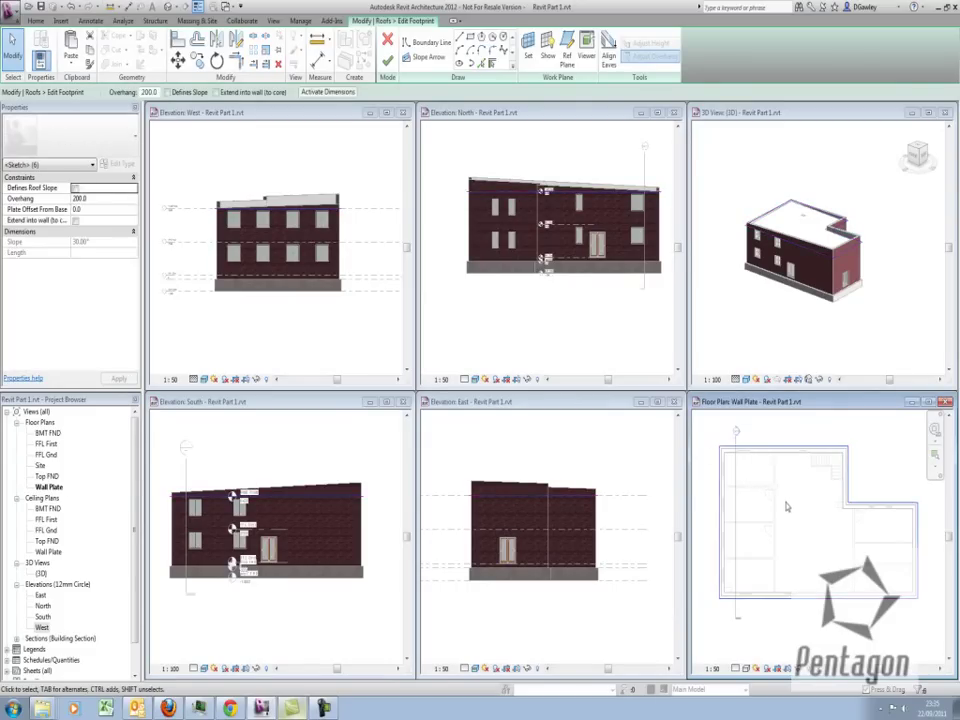
click(168, 92)
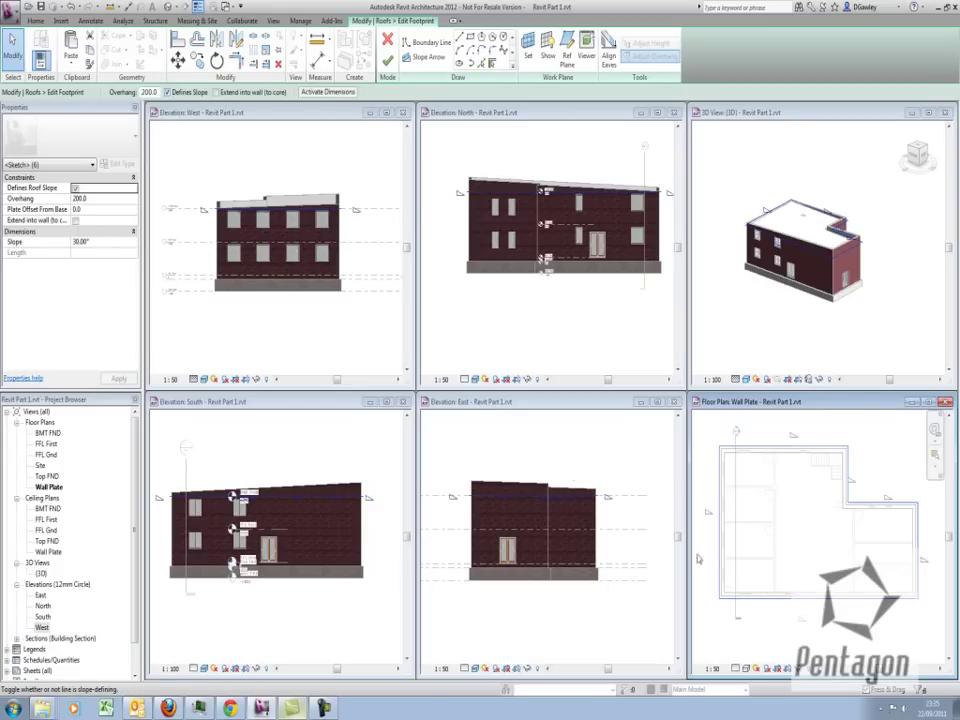
click(868, 464)
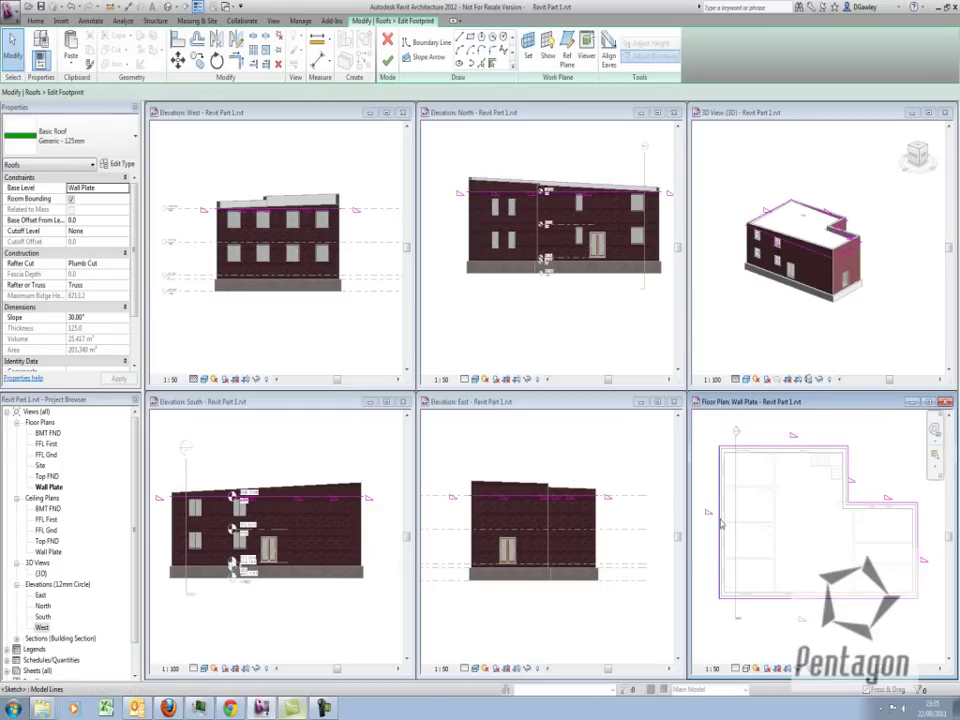
- Remove the slope definition from the roof's west and east boundary lines and finish the footprint edit to form gable ends
click(720, 462)
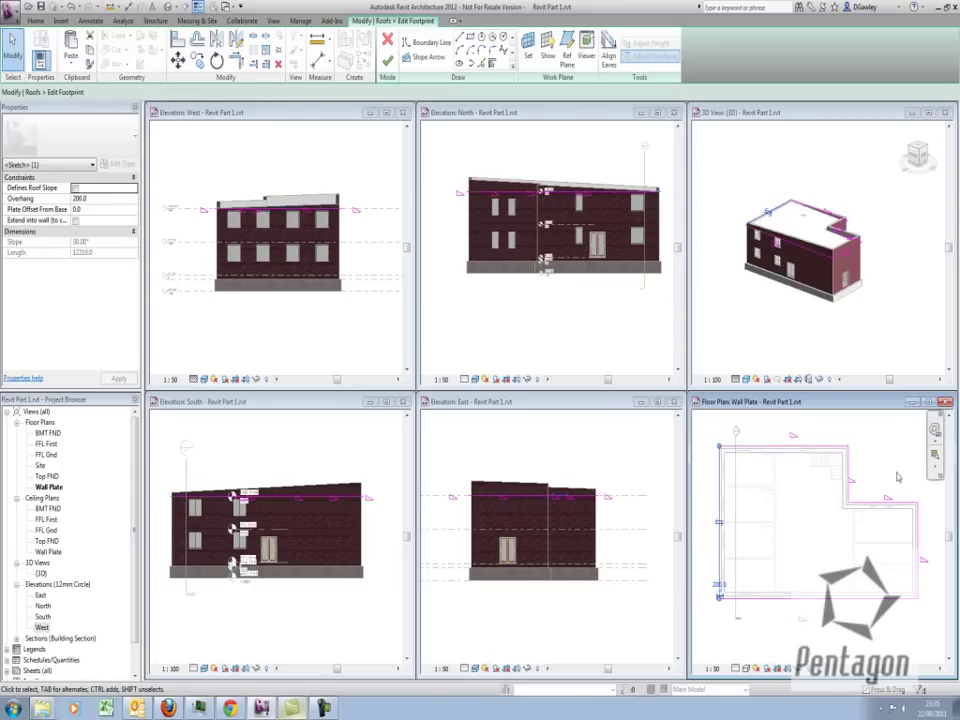
click(921, 537)
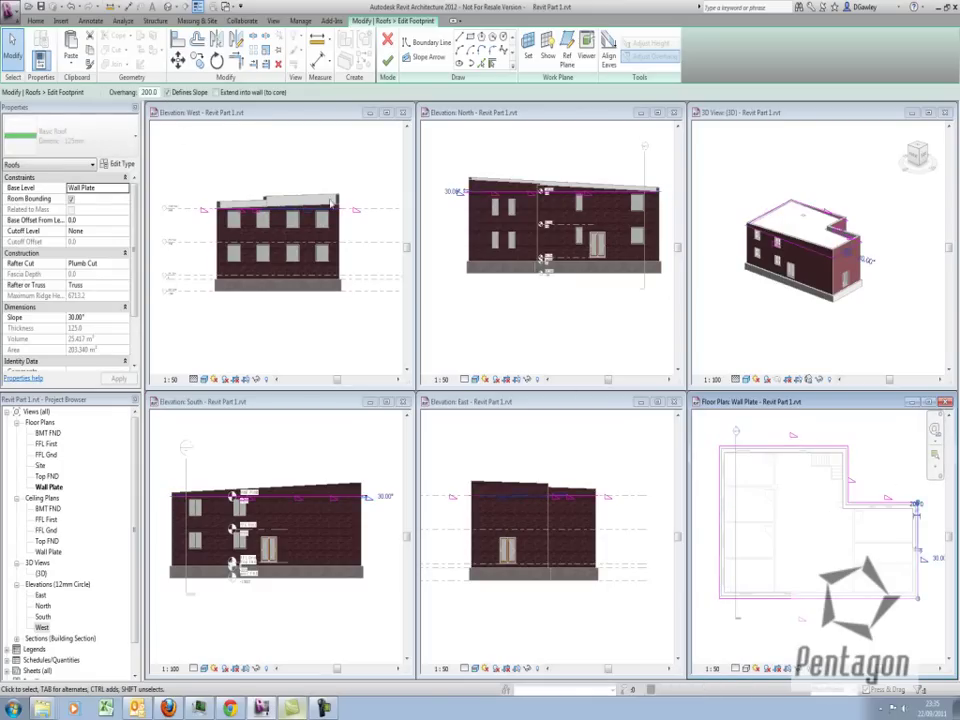
click(917, 537)
click(167, 92)
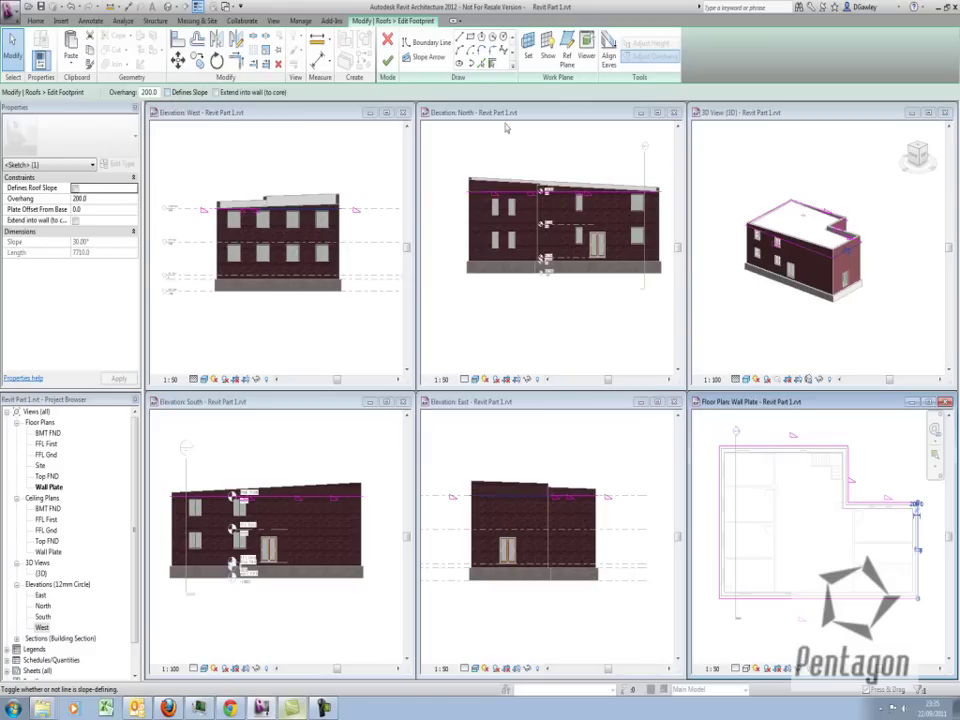
click(389, 65)
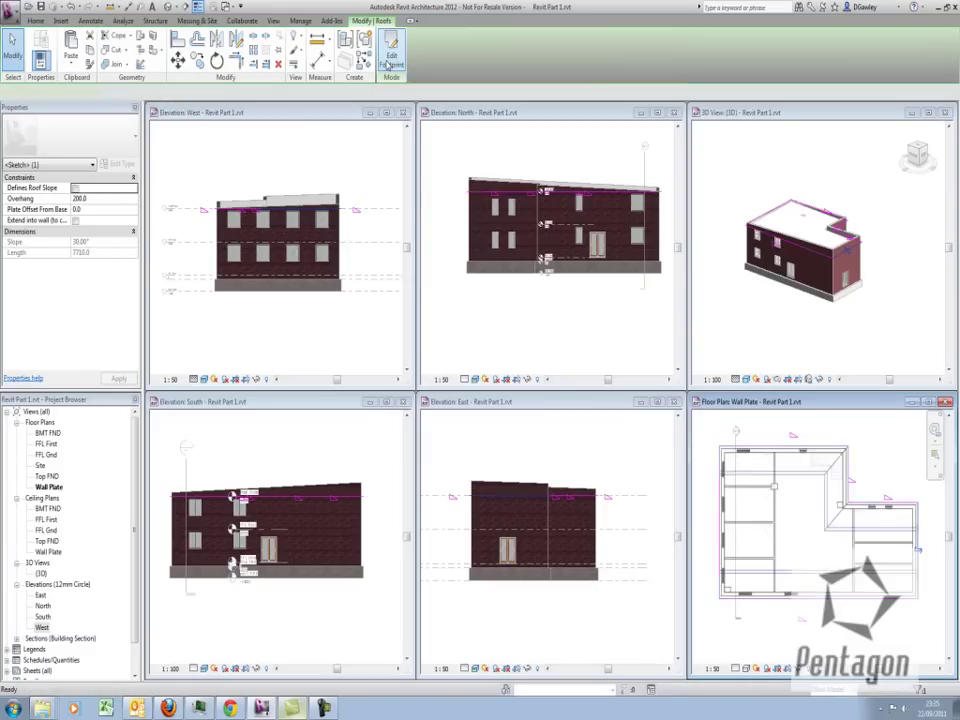
- Maximize the 3D view and examine the gabled roof and its junction over the wing from several angles
click(759, 354)
click(585, 345)
click(823, 334)
shift+middle_drag(827, 326, 779, 325)
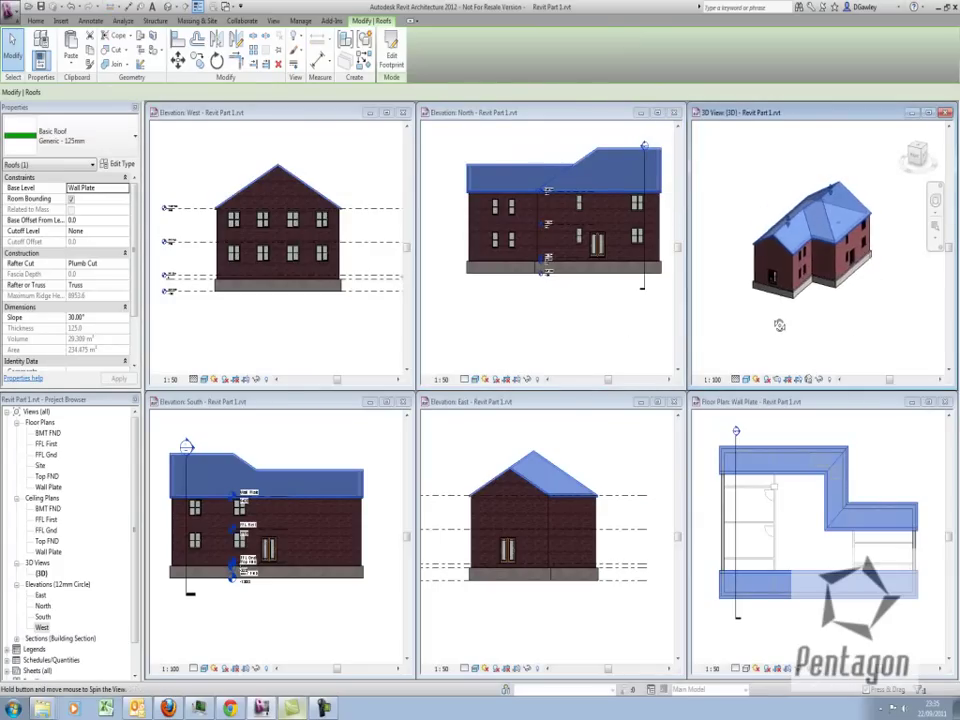
double_click(717, 113)
middle_drag(298, 349, 471, 390)
scroll(518, 318, up, 3)
click(655, 371)
shift+middle_drag(655, 371, 720, 409)
shift+middle_drag(439, 428, 446, 364)
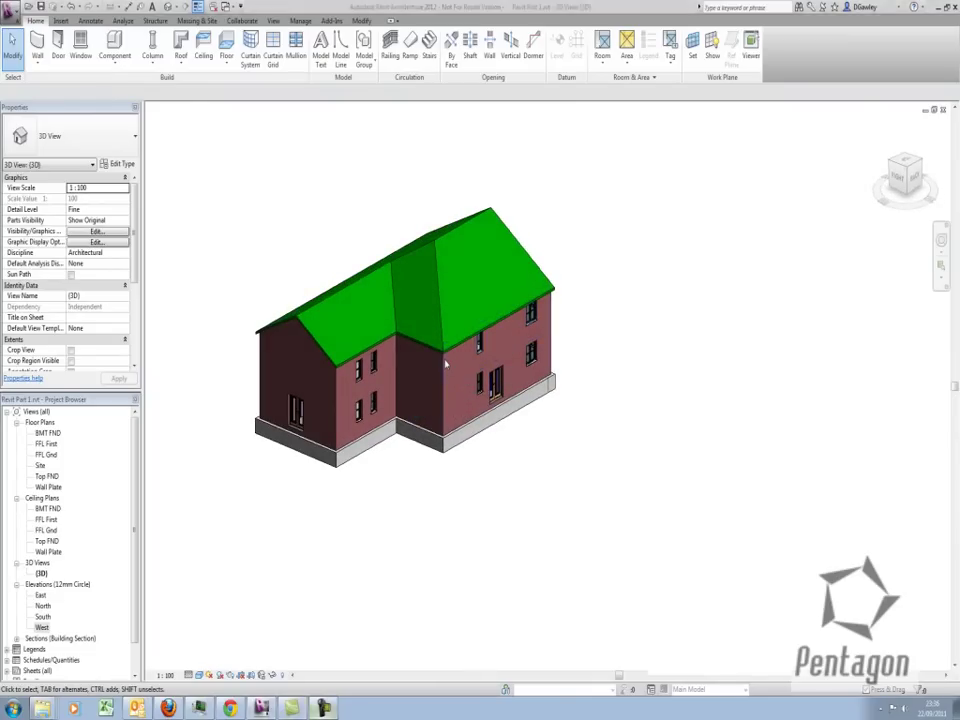
shift+middle_drag(644, 432, 540, 517)
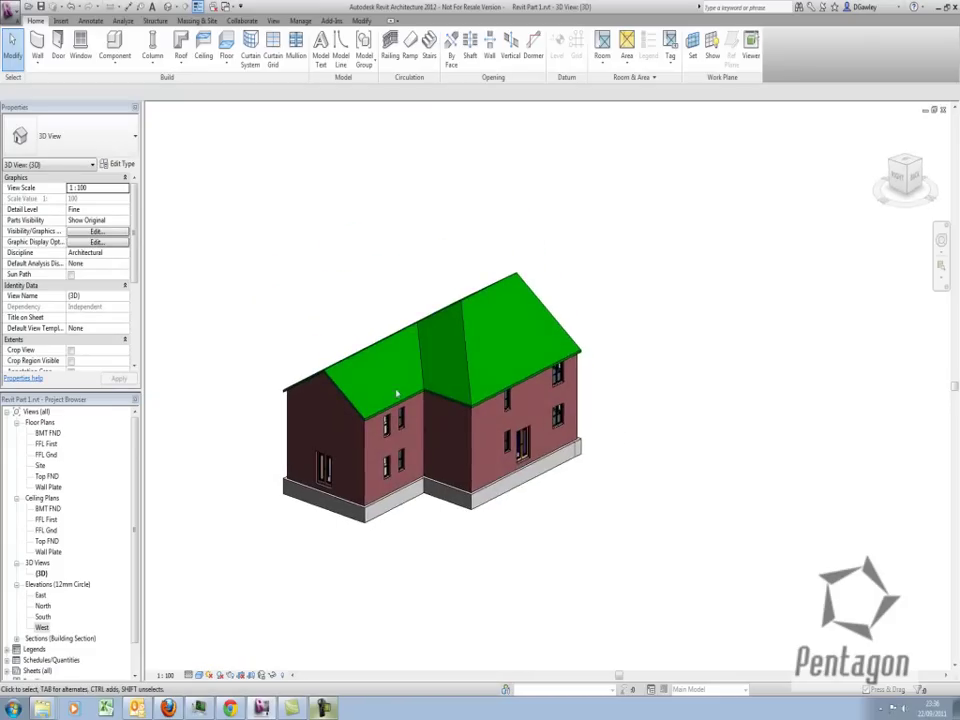
- Add a roof fascia along the sloping roof edges of the east gable
scroll(432, 395, up, 8)
scroll(380, 350, down, 3)
scroll(322, 296, up, 4)
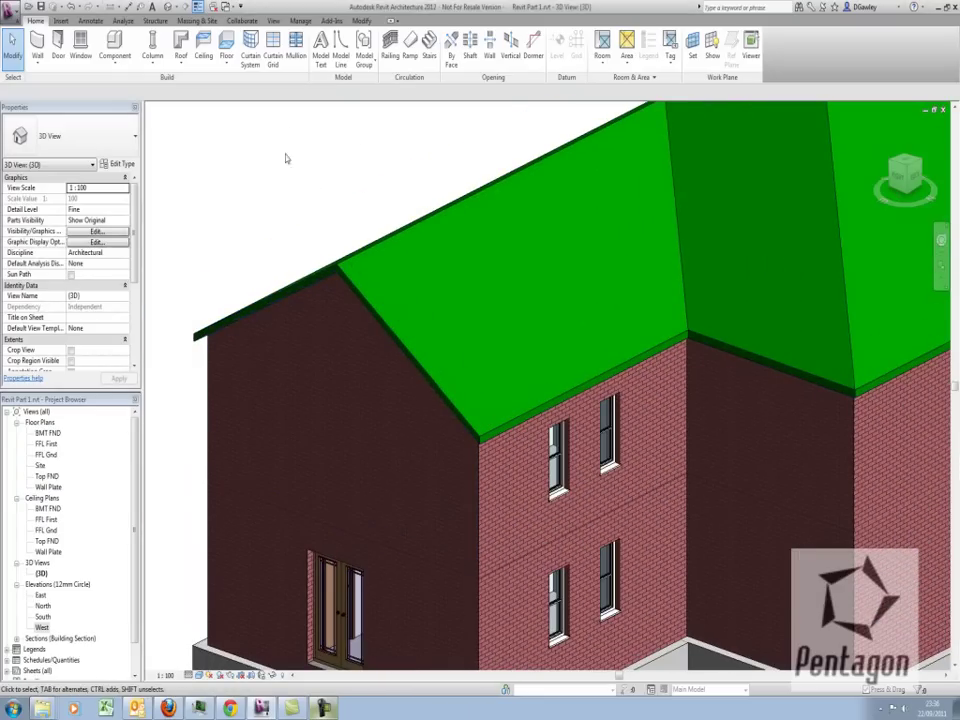
shift+middle_drag(437, 377, 431, 414)
middle_drag(433, 459, 449, 422)
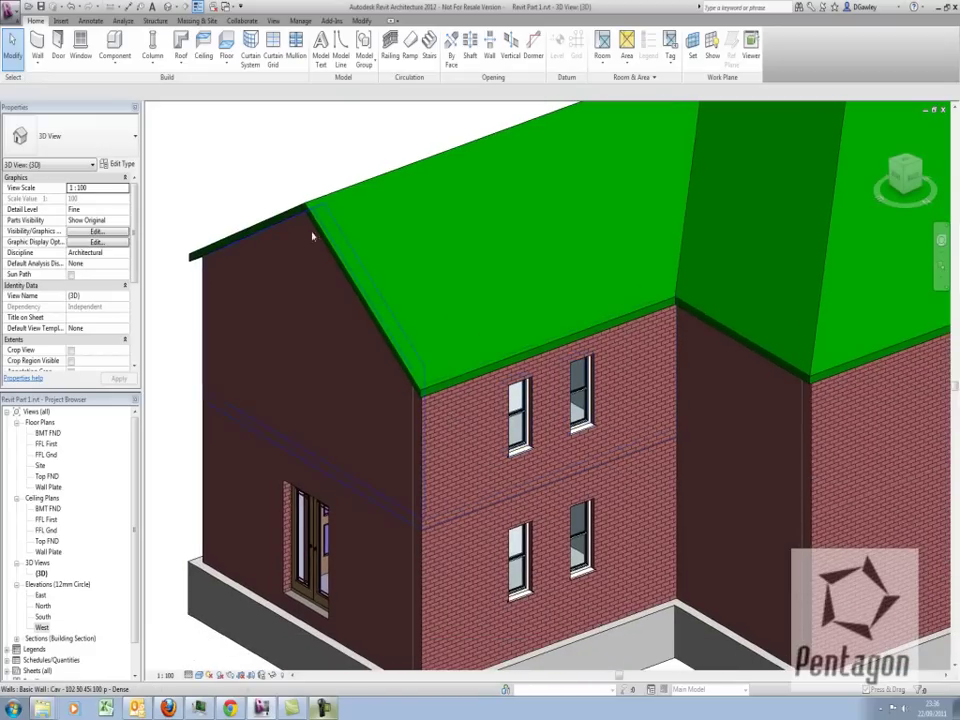
click(181, 62)
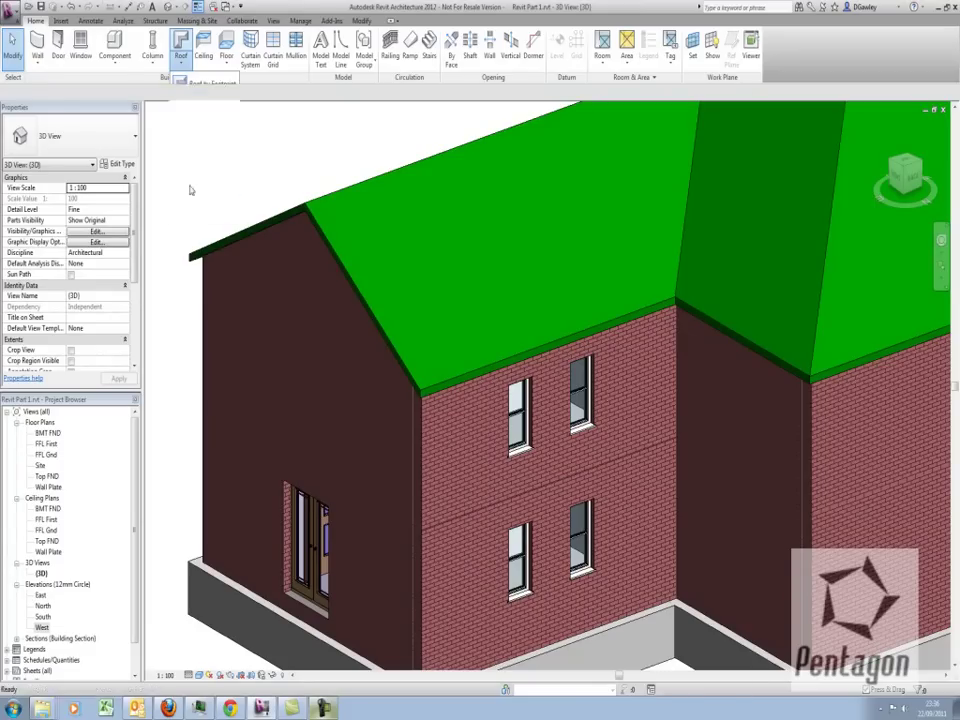
click(196, 184)
scroll(300, 210, up, 4)
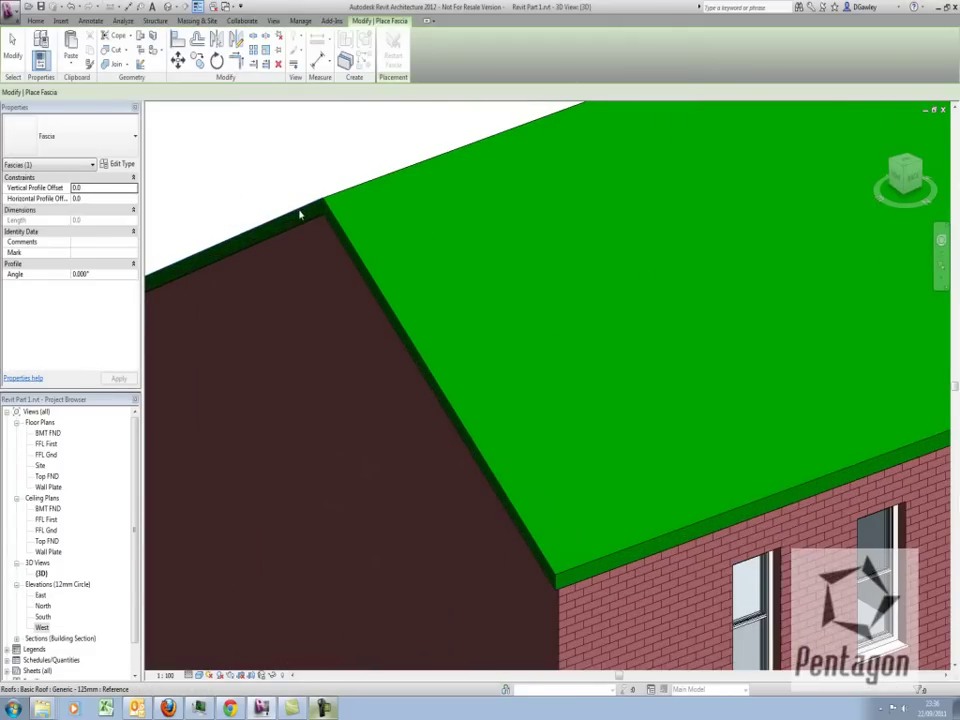
click(300, 213)
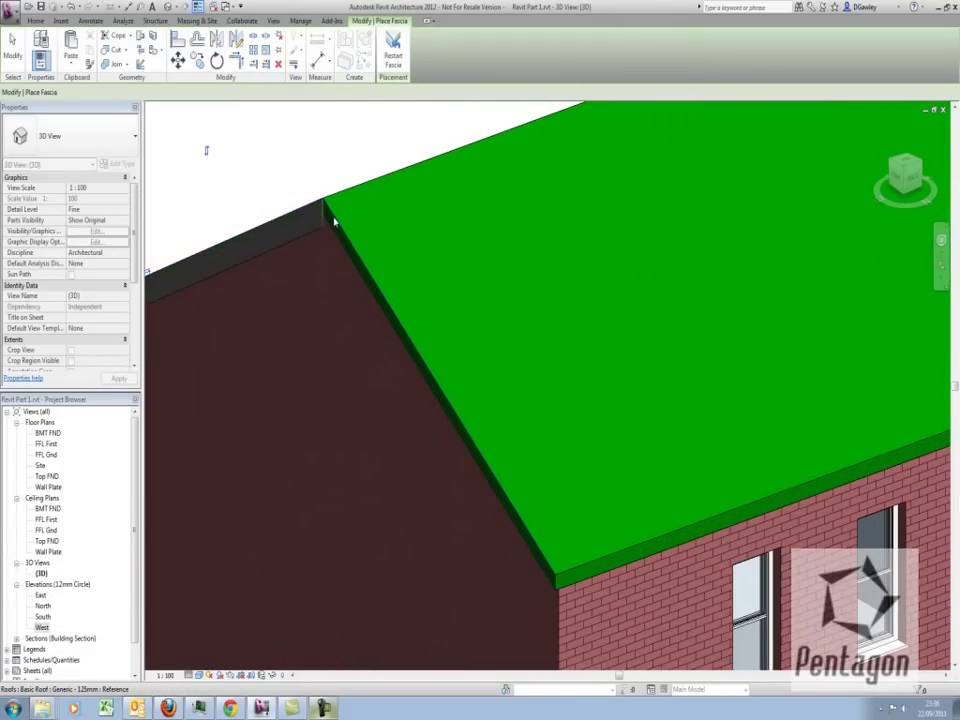
- Continue the fascia along the wing's north eave, the inner return edge and the main north eave
shift+middle_drag(414, 375, 562, 383)
click(445, 450)
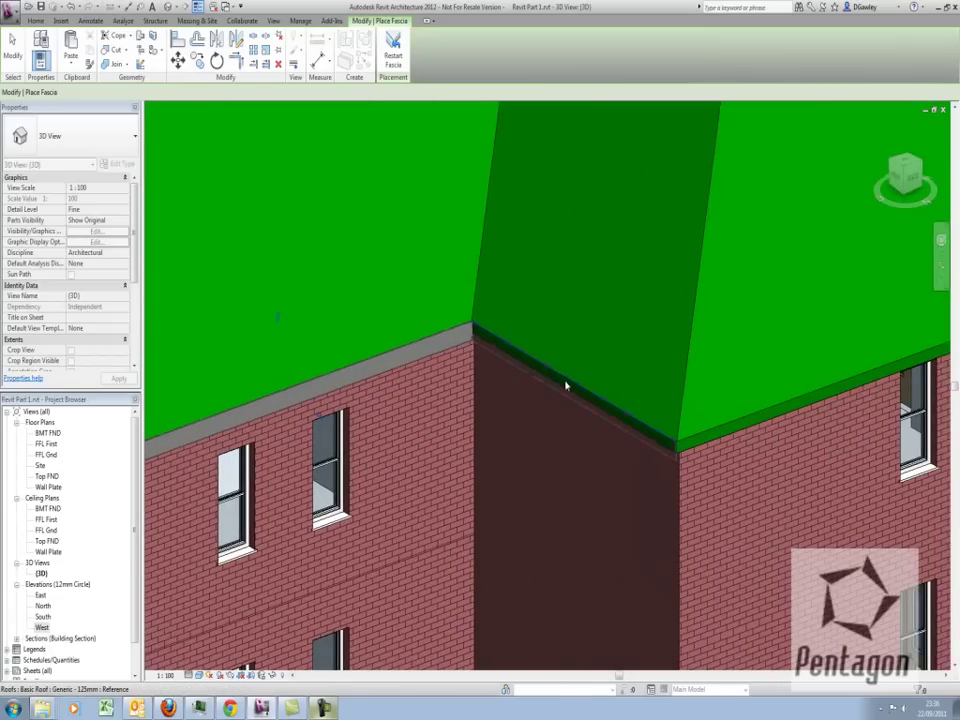
click(562, 383)
click(726, 430)
- Extend the fascia around the west gable's sloping edges and along the long south eave
shift+middle_drag(726, 430, 612, 491)
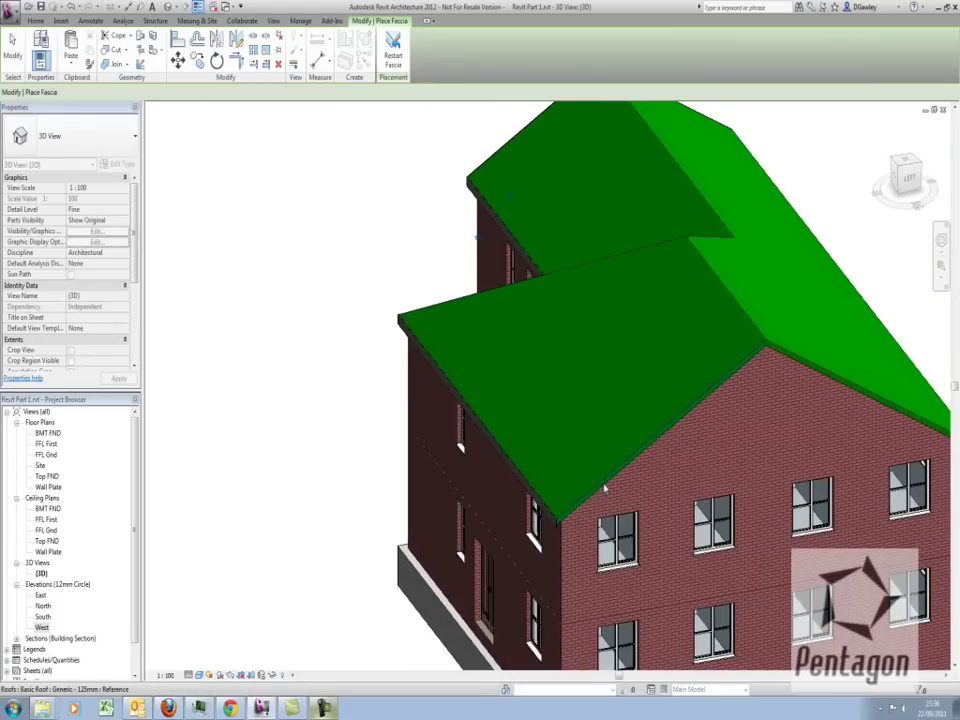
shift+middle_drag(588, 305, 508, 435)
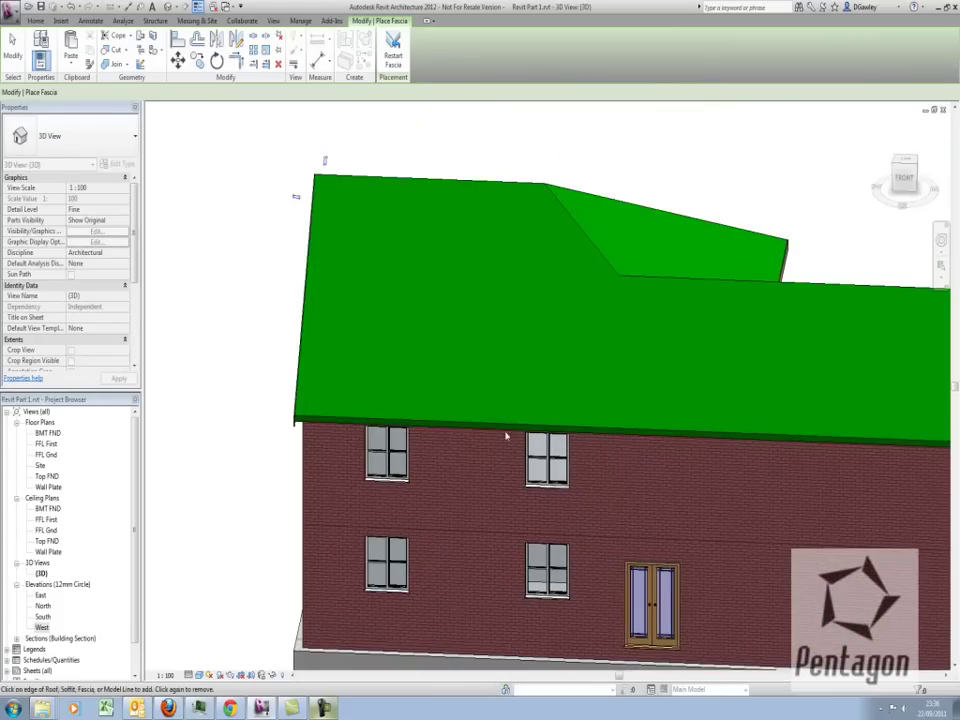
click(396, 424)
scroll(405, 418, down, 3)
shift+middle_drag(590, 425, 312, 450)
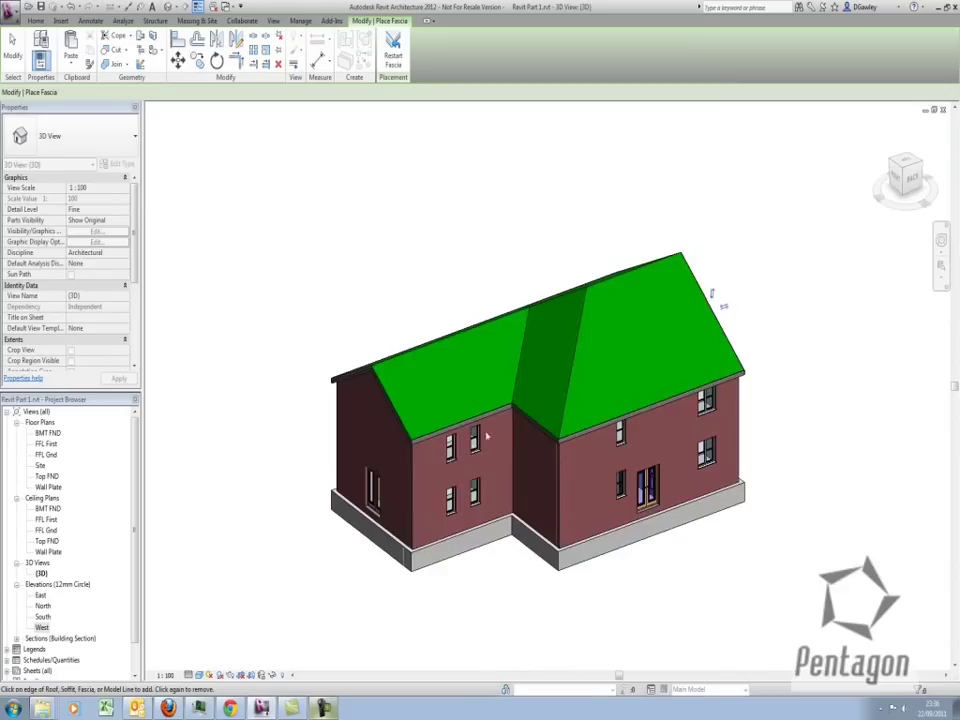
- Add gutters on the fascia of the wing's north eave, the inner return and the main north eave
scroll(571, 412, up, 5)
click(36, 20)
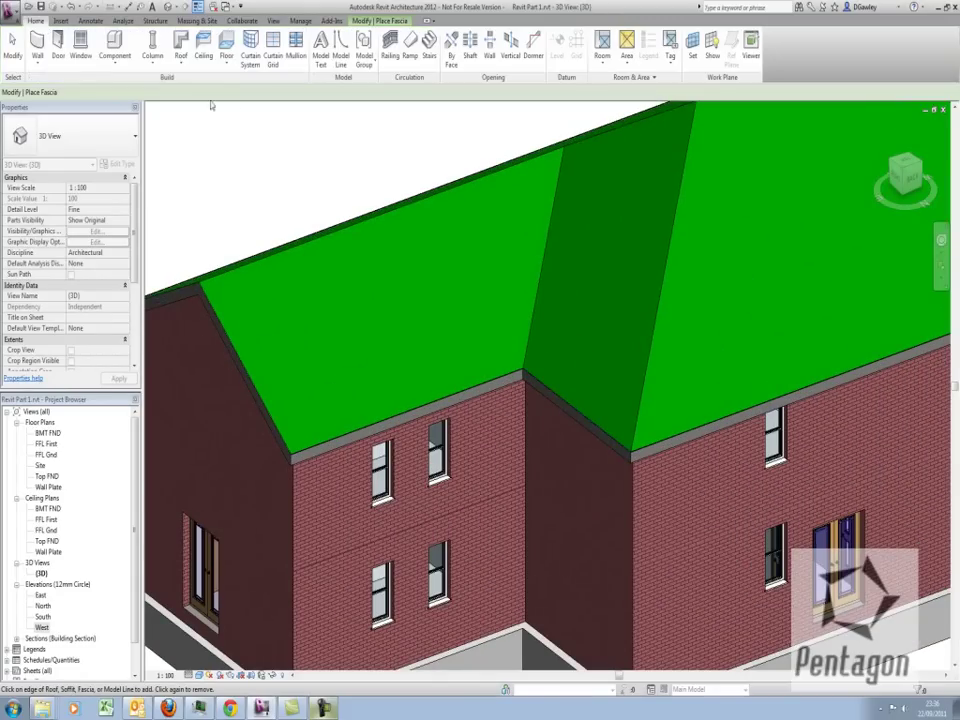
click(184, 66)
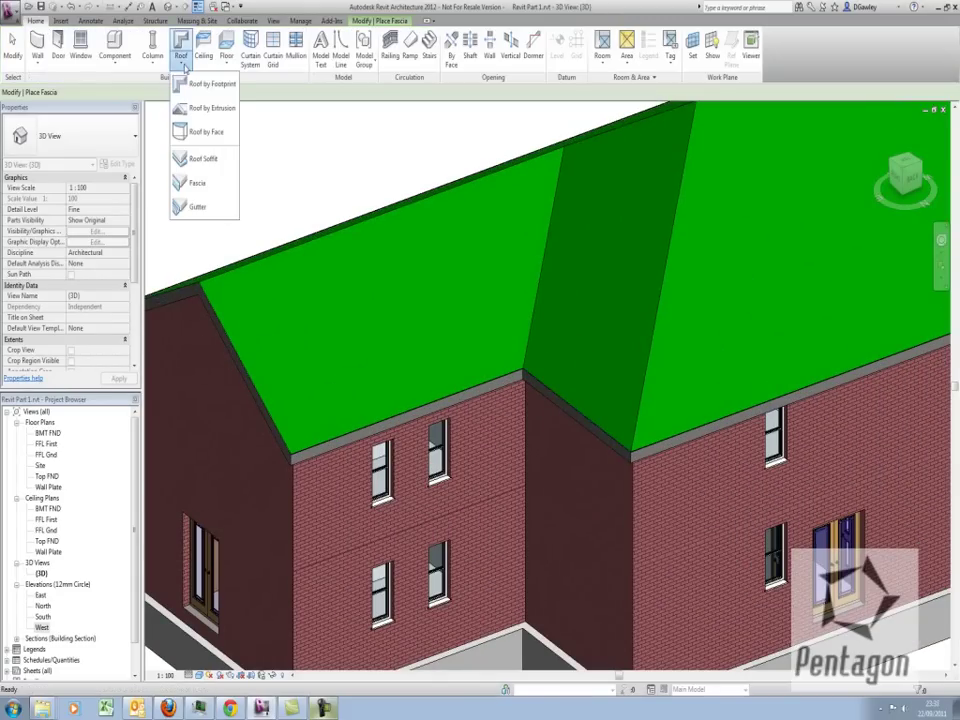
click(198, 207)
scroll(530, 366, up, 4)
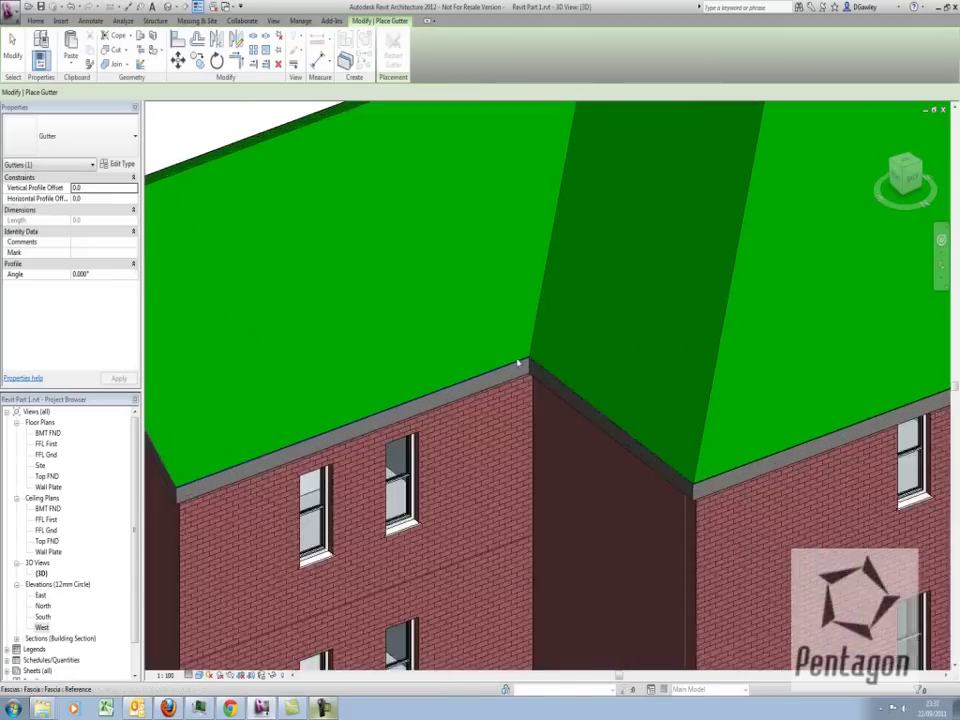
click(535, 367)
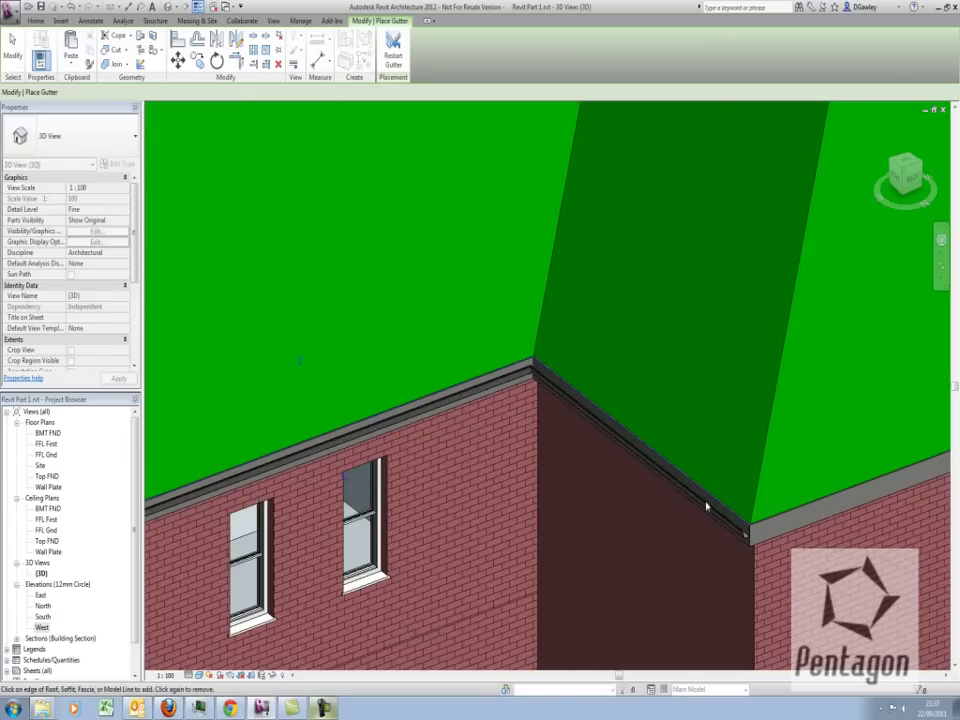
scroll(771, 523, down, 6)
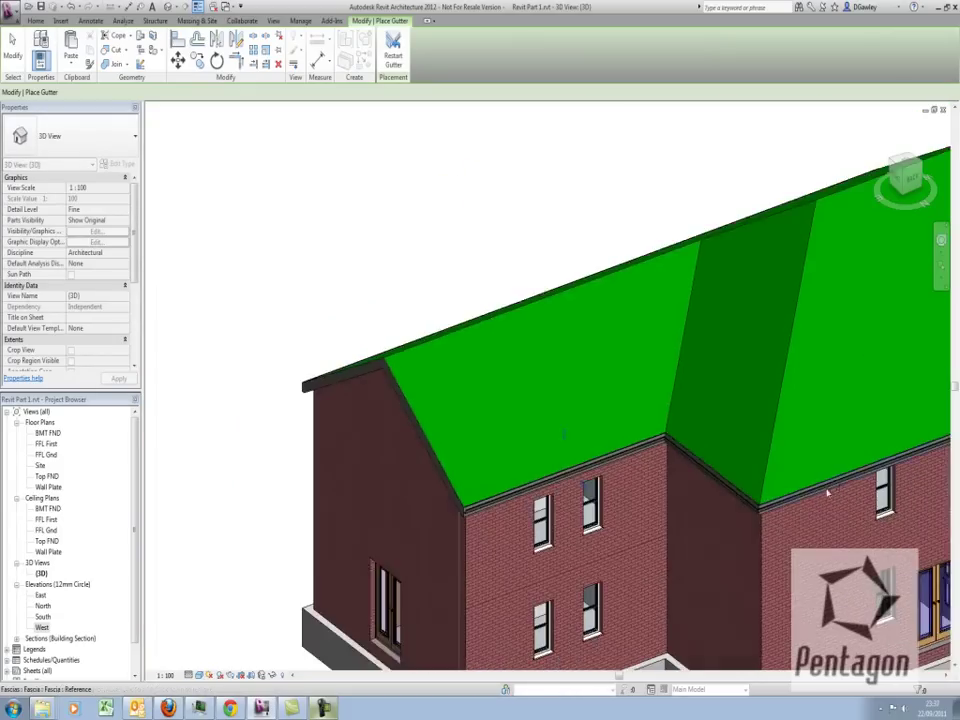
middle_drag(746, 526, 443, 464)
scroll(413, 447, up, 1)
scroll(413, 447, down, 1)
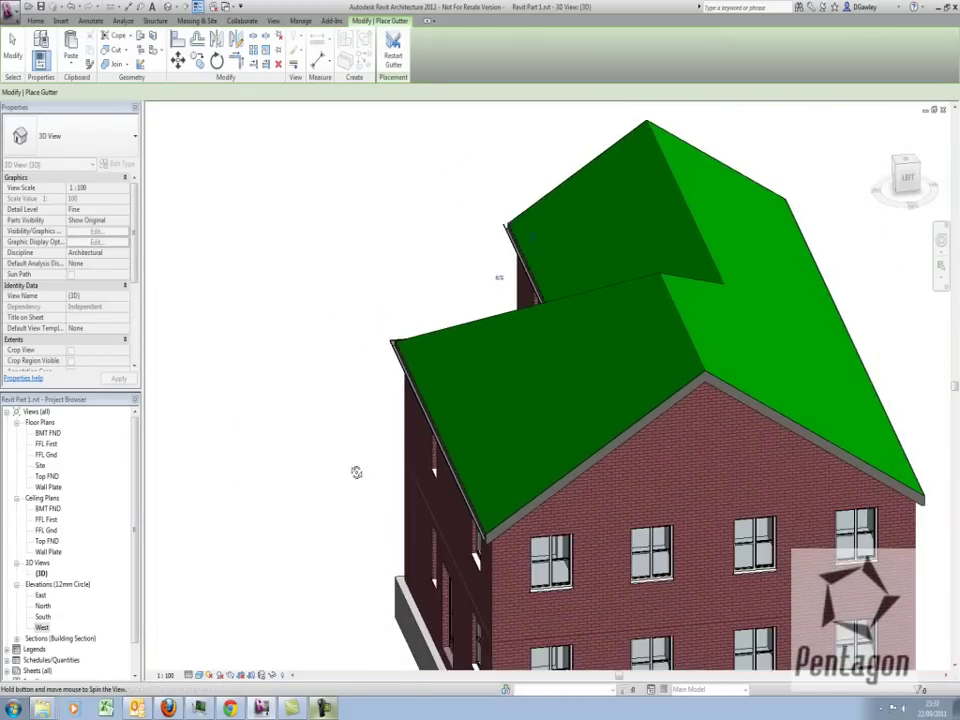
- Add a gutter along the south eave's fascia, end gutter placement and check the corner joints around the roof
shift+middle_drag(347, 456, 580, 470)
shift+middle_drag(413, 476, 686, 459)
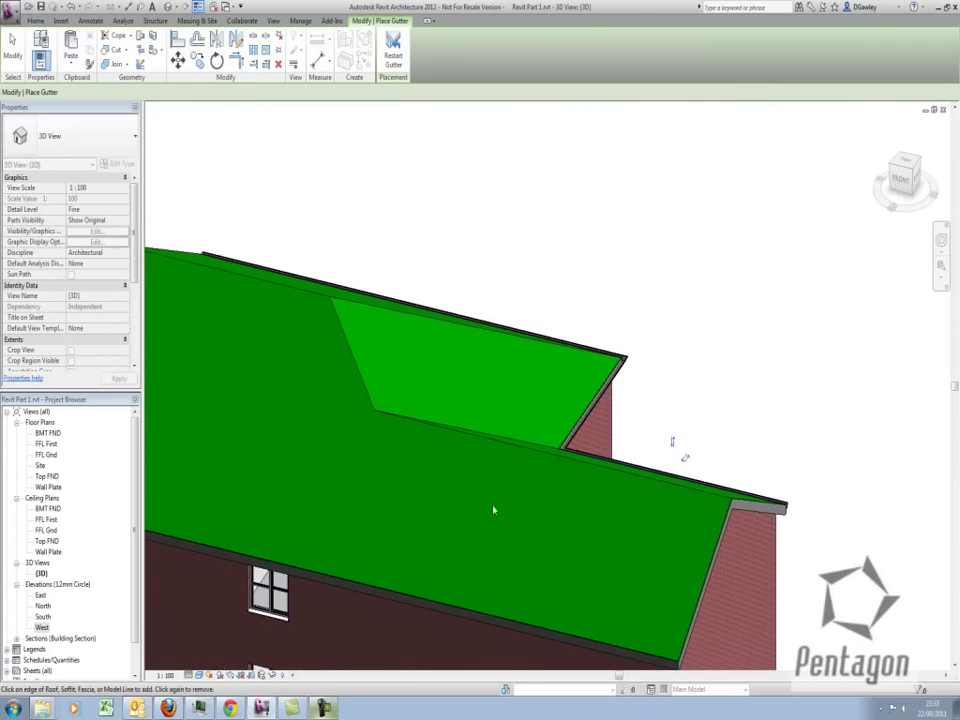
middle_drag(462, 510, 724, 409)
scroll(515, 416, up, 2)
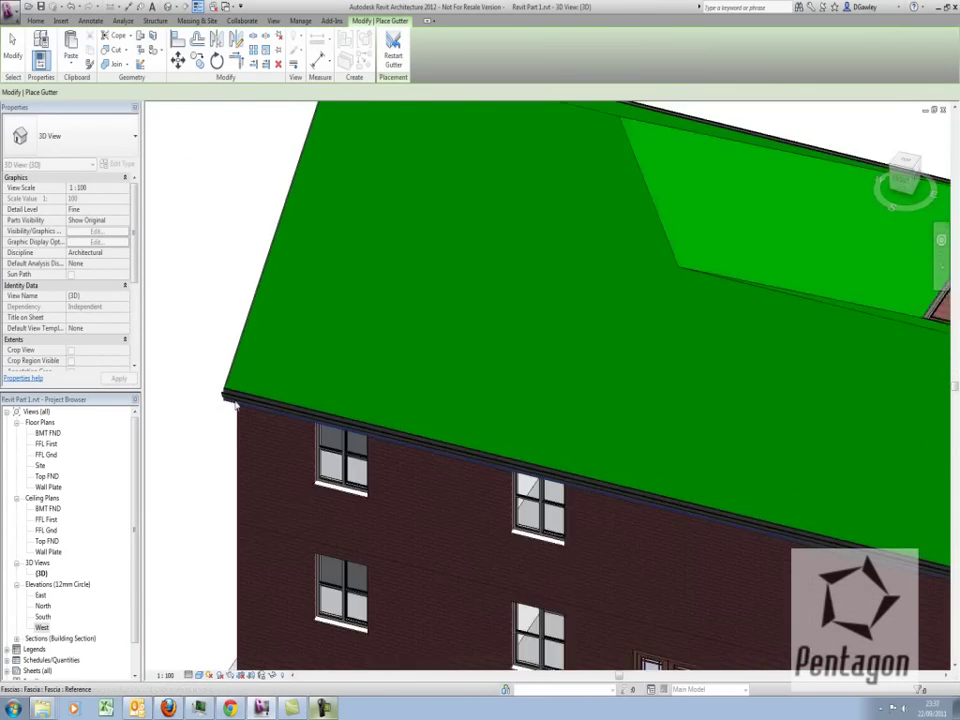
shift+middle_drag(530, 460, 382, 398)
scroll(567, 461, down, 3)
shift+middle_drag(567, 461, 643, 291)
scroll(643, 291, up, 3)
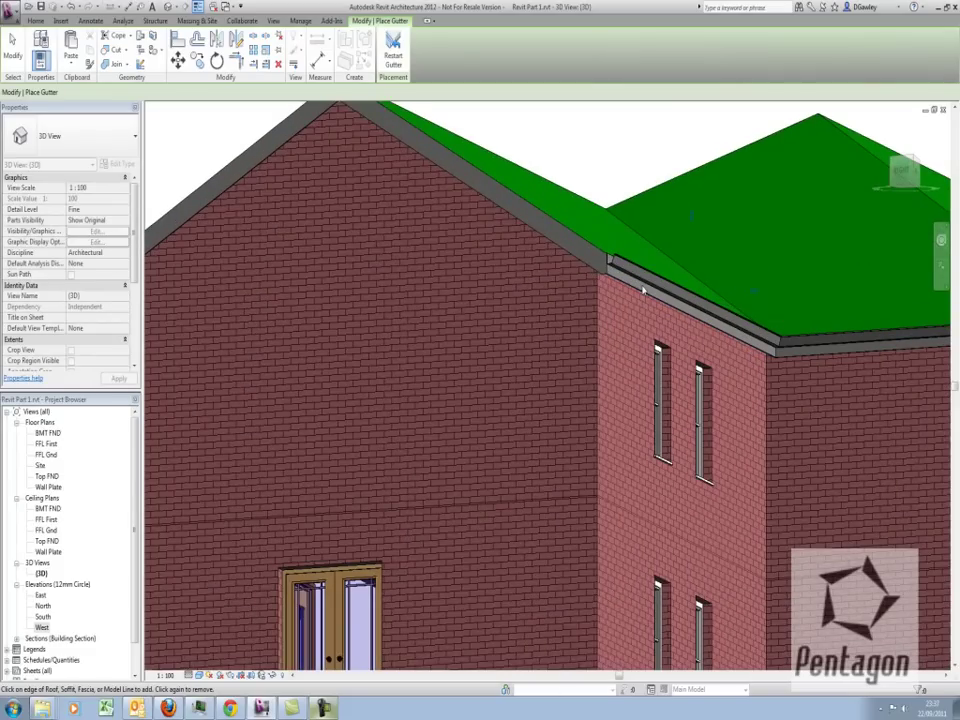
key(Escape)
key(Escape)
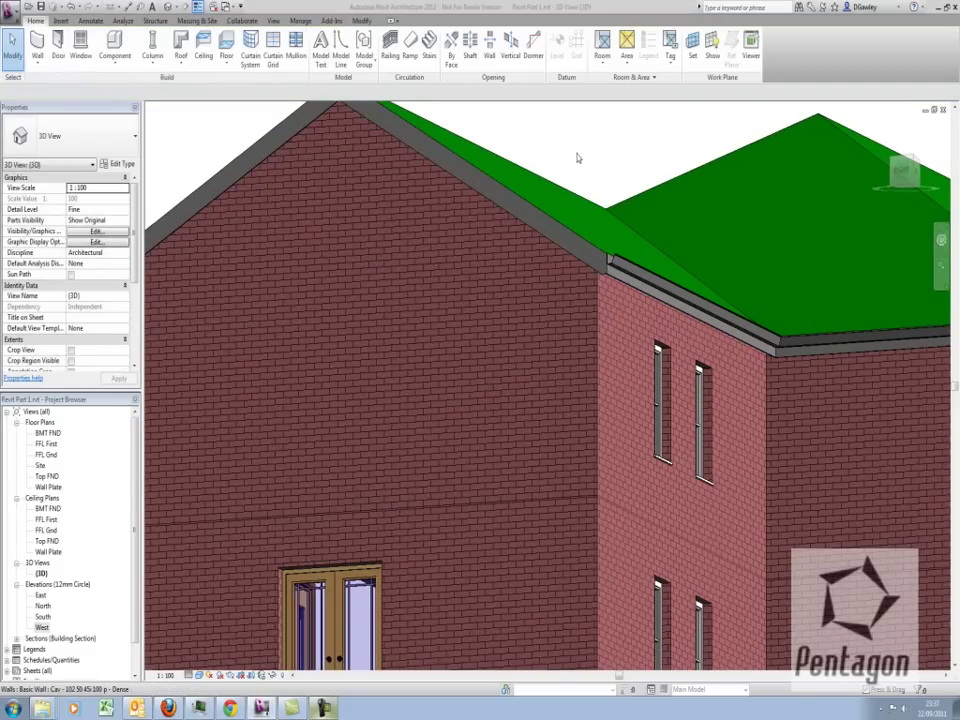
scroll(636, 276, down, 4)
shift+middle_drag(686, 283, 604, 460)
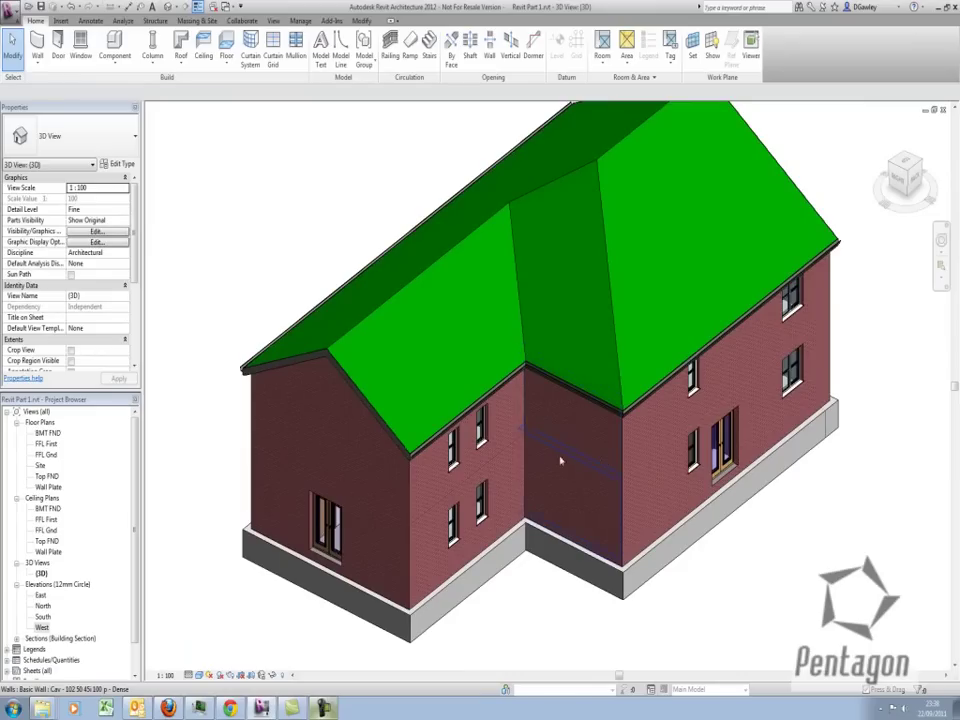
- Open the FFL Gnd floor plan and duplicate the view without its detailing
double_click(46, 455)
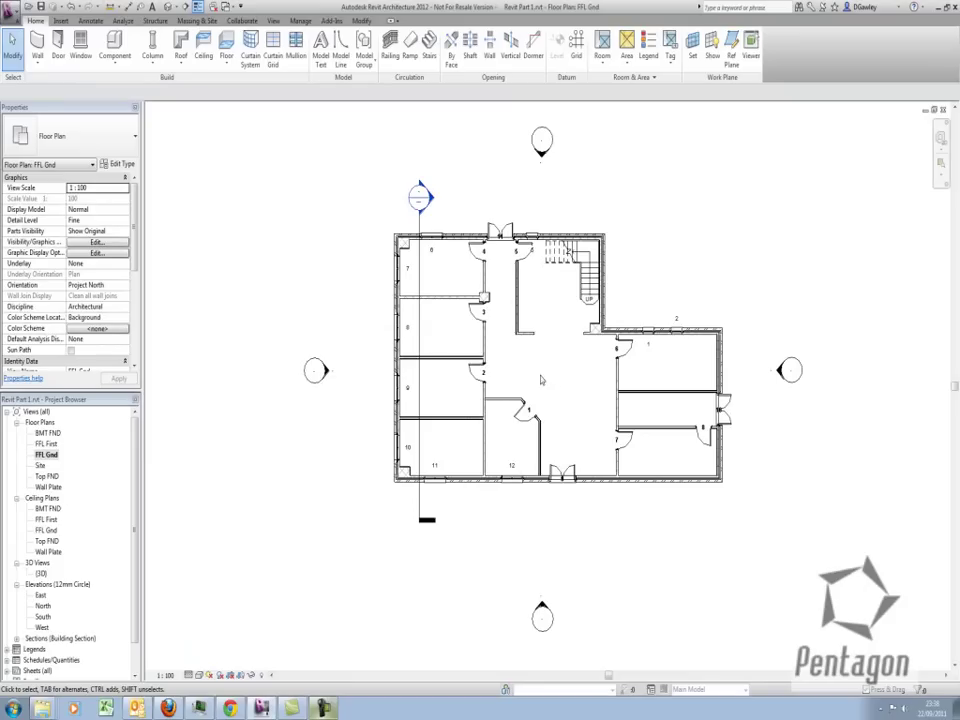
middle_drag(542, 380, 498, 386)
right_click(46, 456)
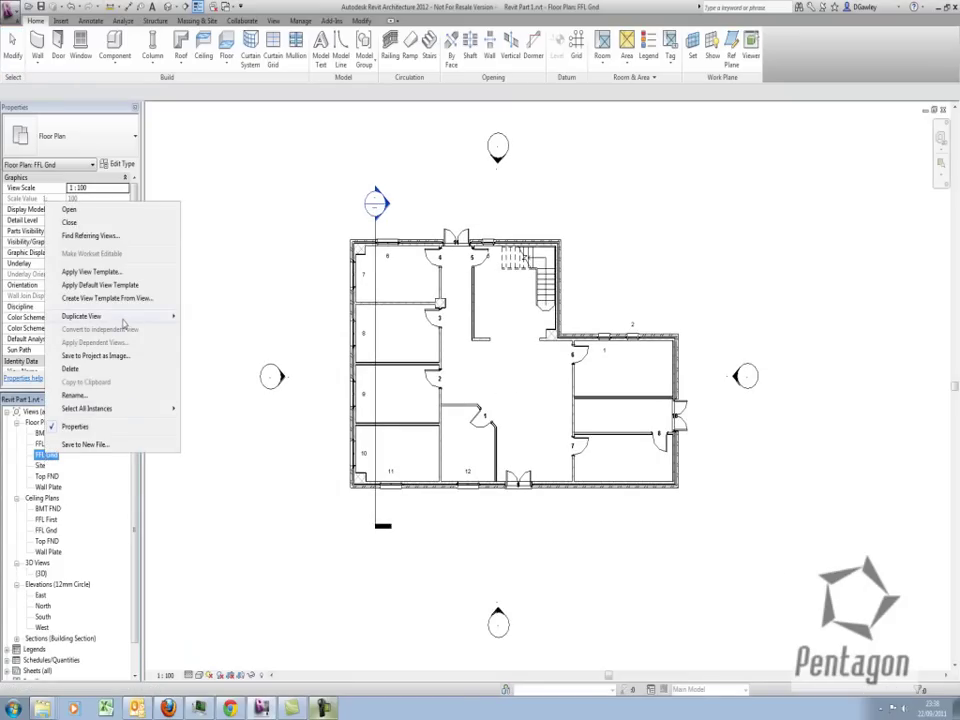
mouse_move(130, 316)
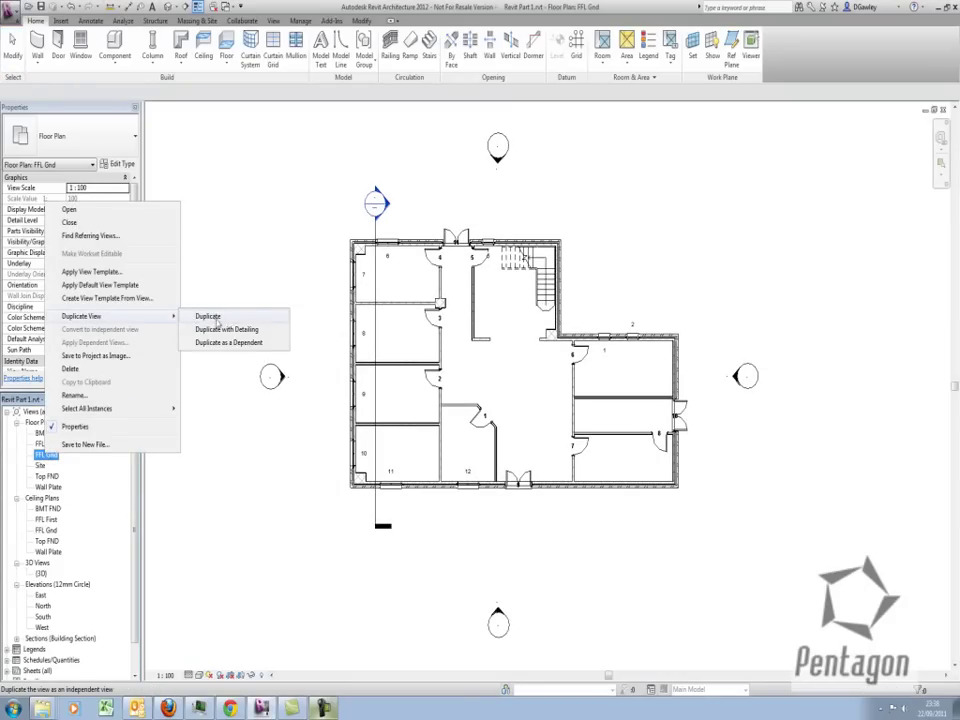
click(221, 320)
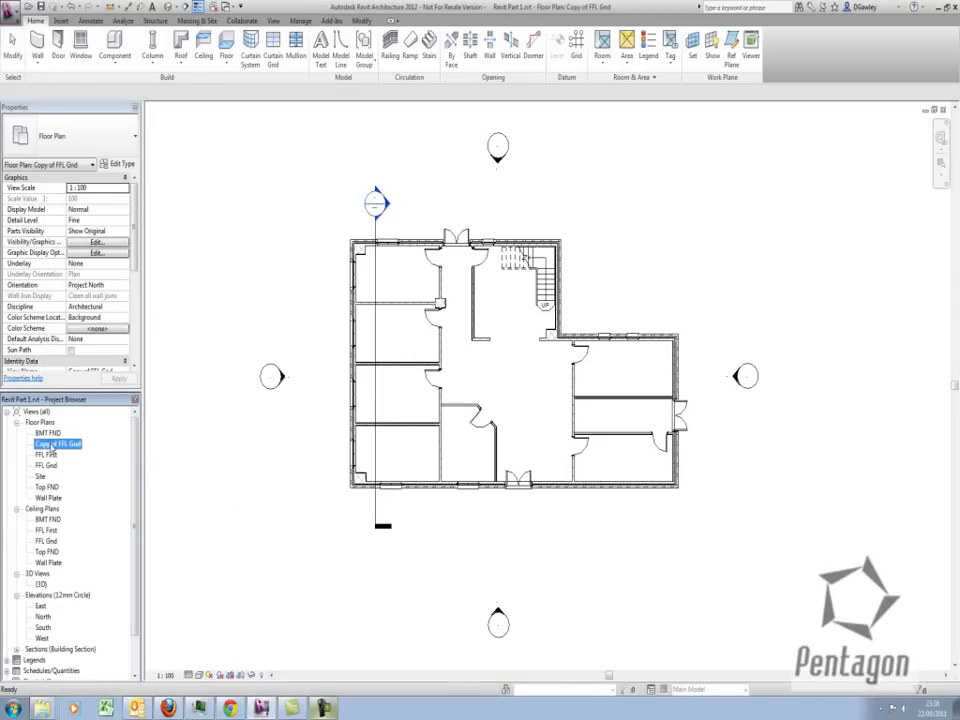
- Rename the copied floor plan as FFL Gnd Room Areas and close all hidden view windows
right_click(52, 446)
click(90, 638)
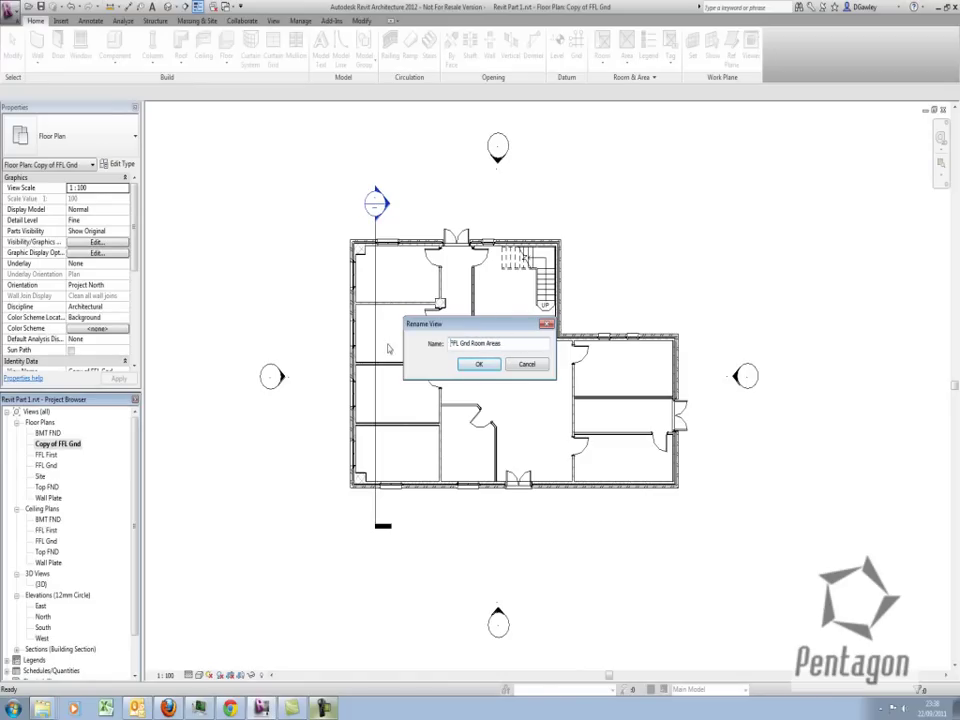
click(479, 365)
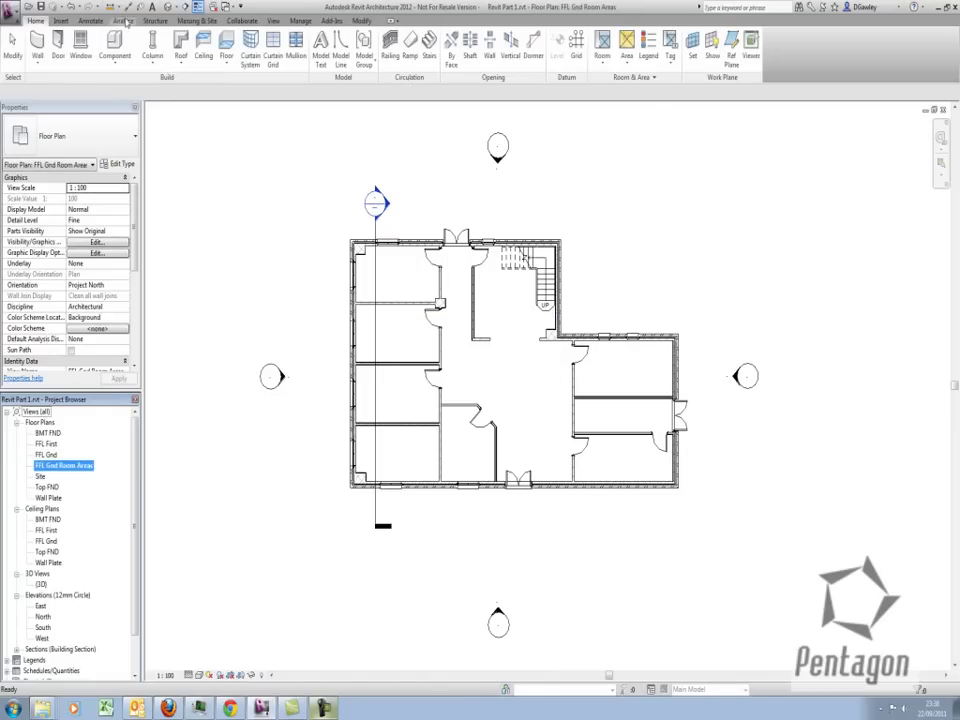
click(276, 20)
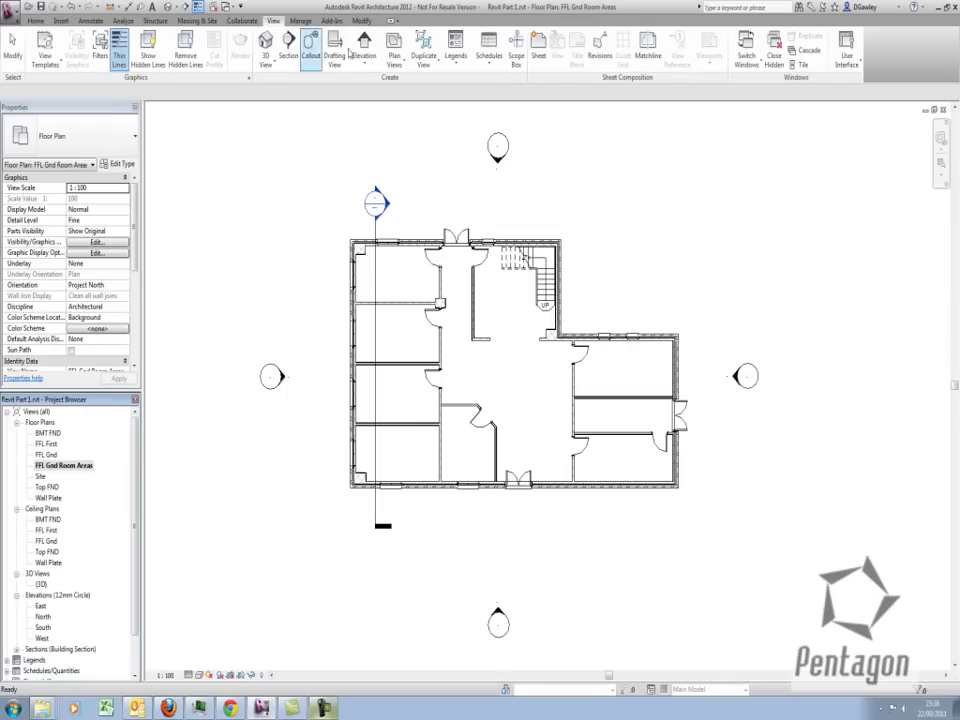
click(775, 60)
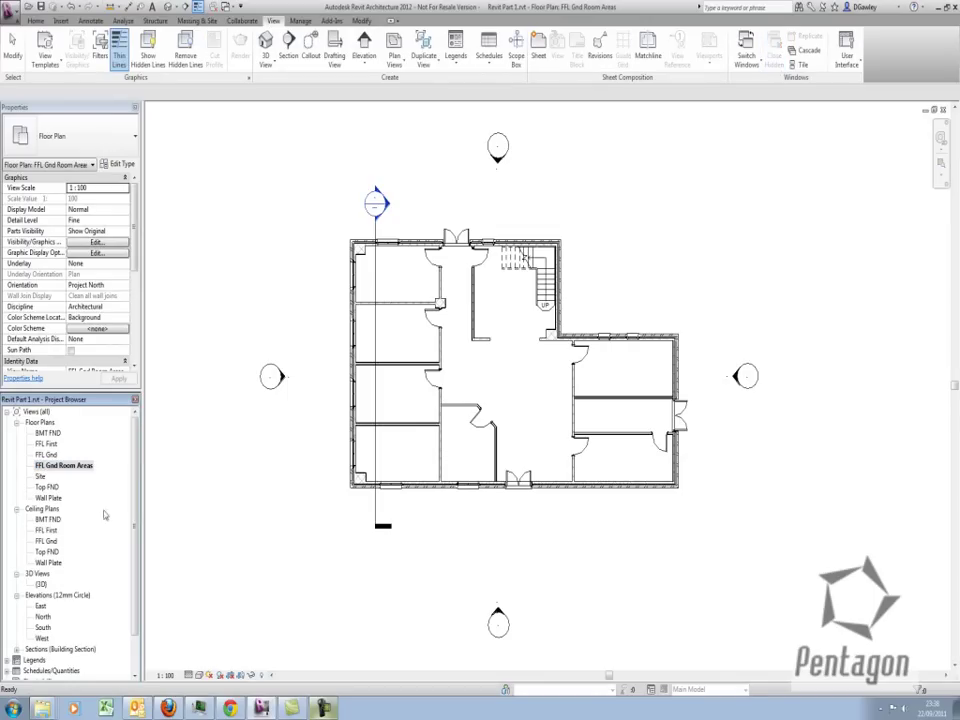
- Open the FFL Gnd floor plan and tile it beside FFL Gnd Room Areas, framing the whole building in both views
double_click(46, 455)
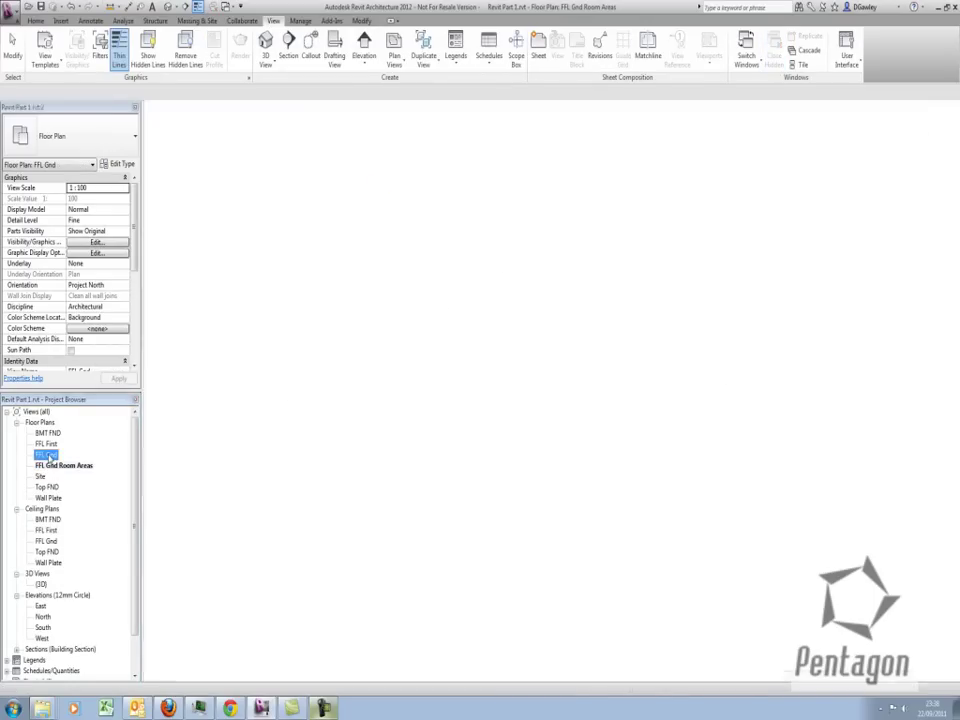
key(w)
key(t)
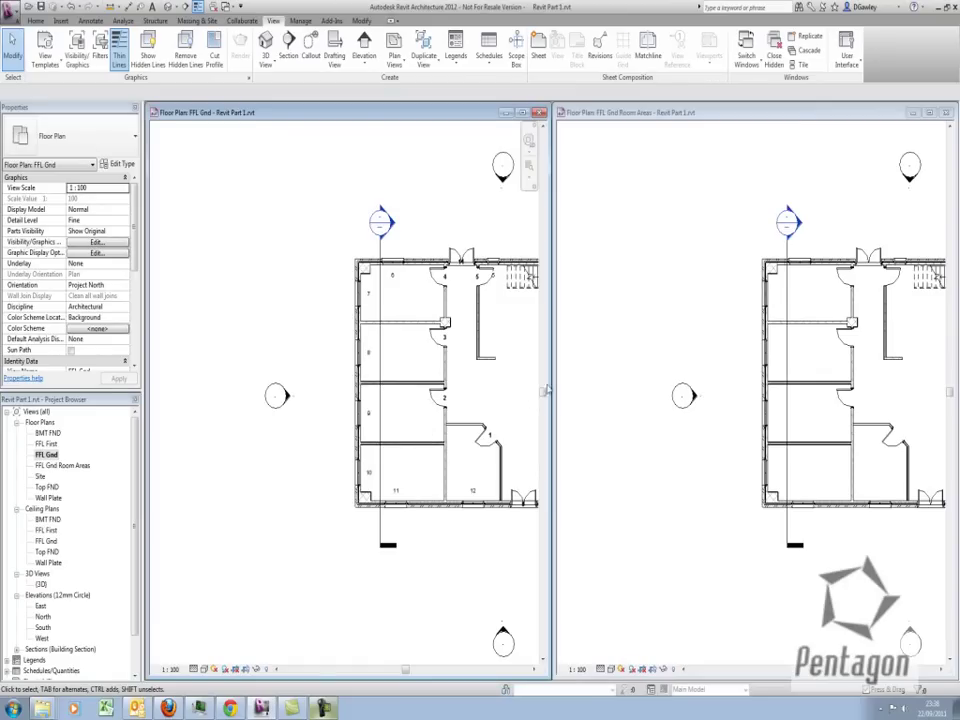
scroll(444, 284, down, 3)
middle_drag(486, 315, 344, 313)
scroll(326, 320, down, 1)
scroll(326, 320, up, 1)
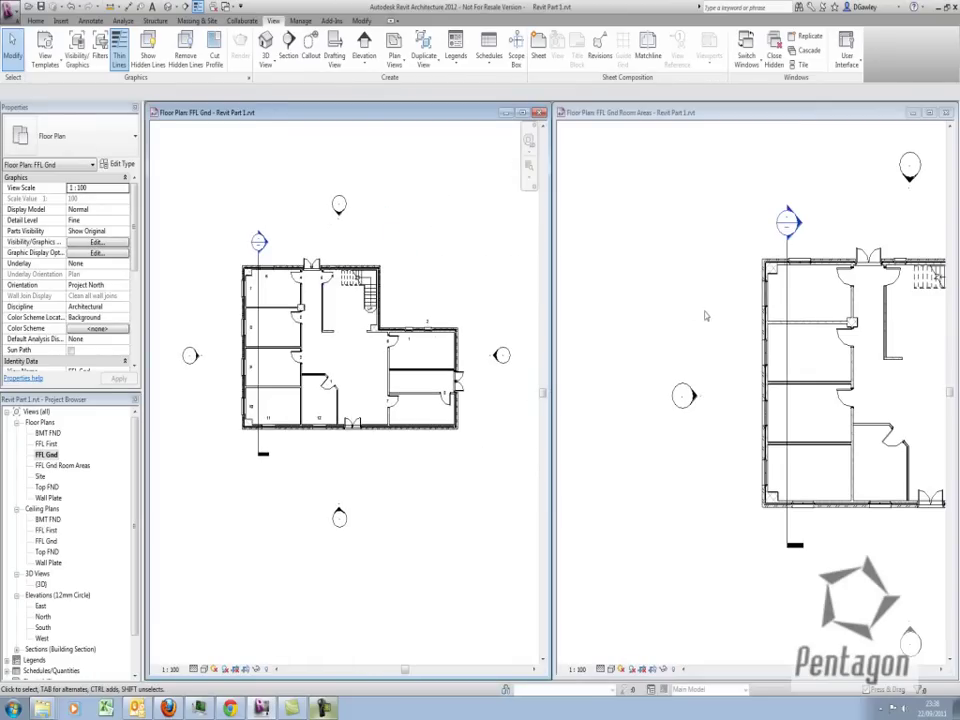
click(740, 322)
scroll(816, 340, down, 1)
scroll(850, 360, up, 1)
middle_drag(869, 368, 714, 318)
click(422, 289)
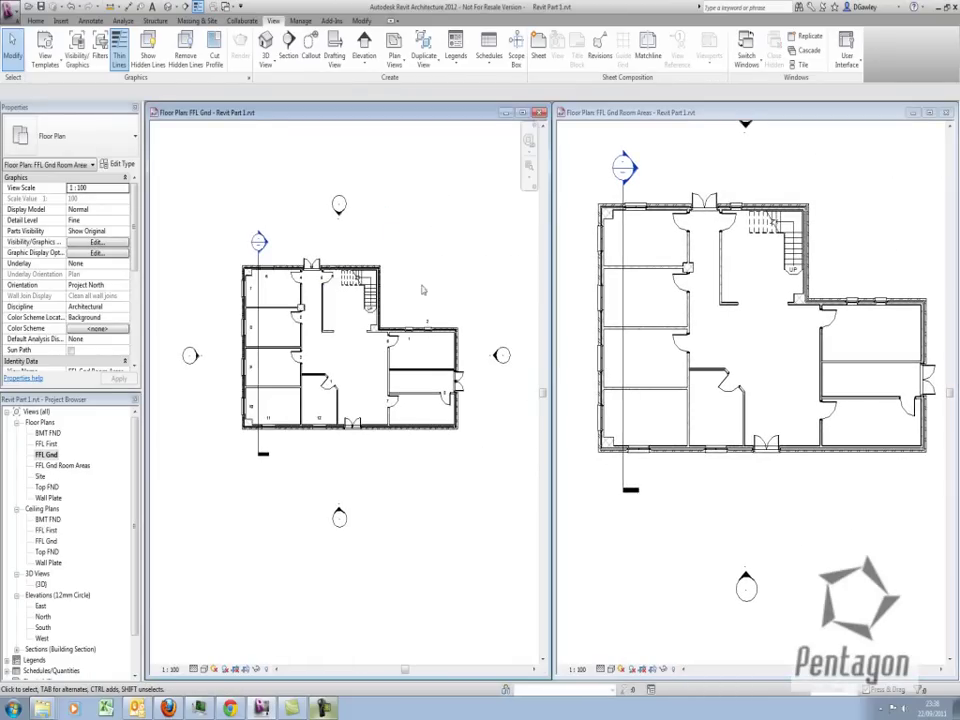
middle_drag(422, 289, 426, 299)
scroll(689, 178, up, 4)
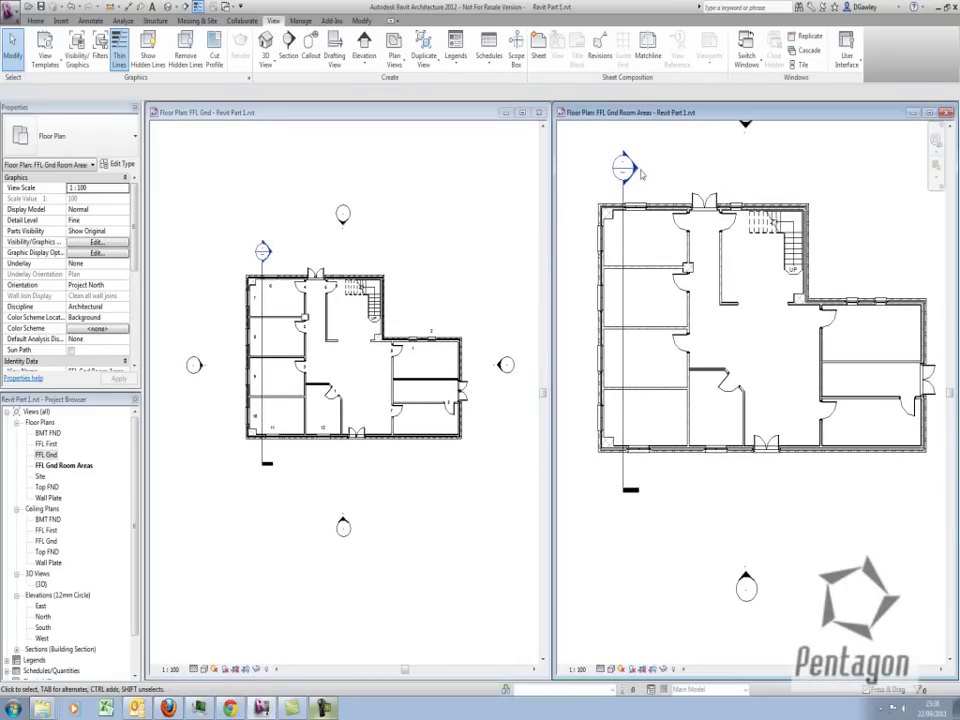
- Place tagged rooms in the four rooms along the west side of the FFL Gnd Room Areas plan, working north to south
click(35, 20)
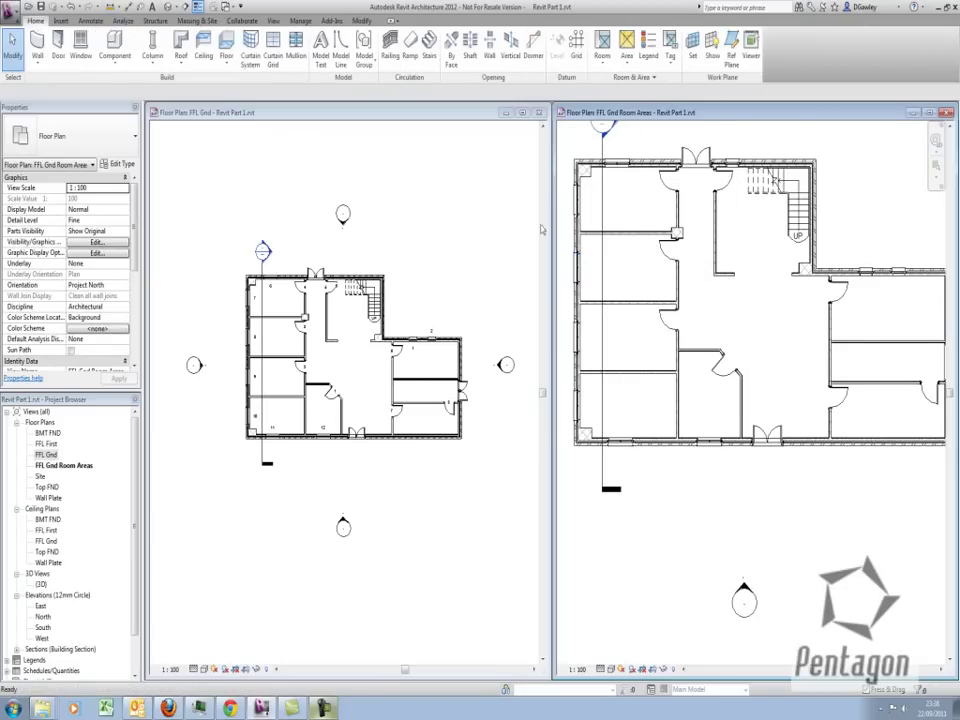
click(602, 60)
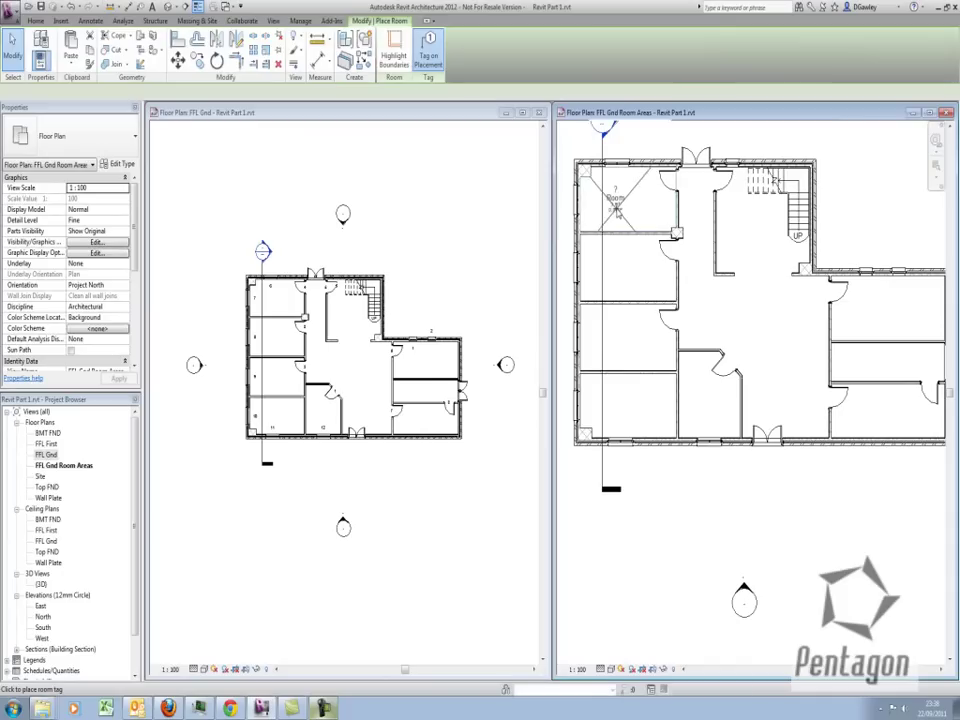
click(625, 200)
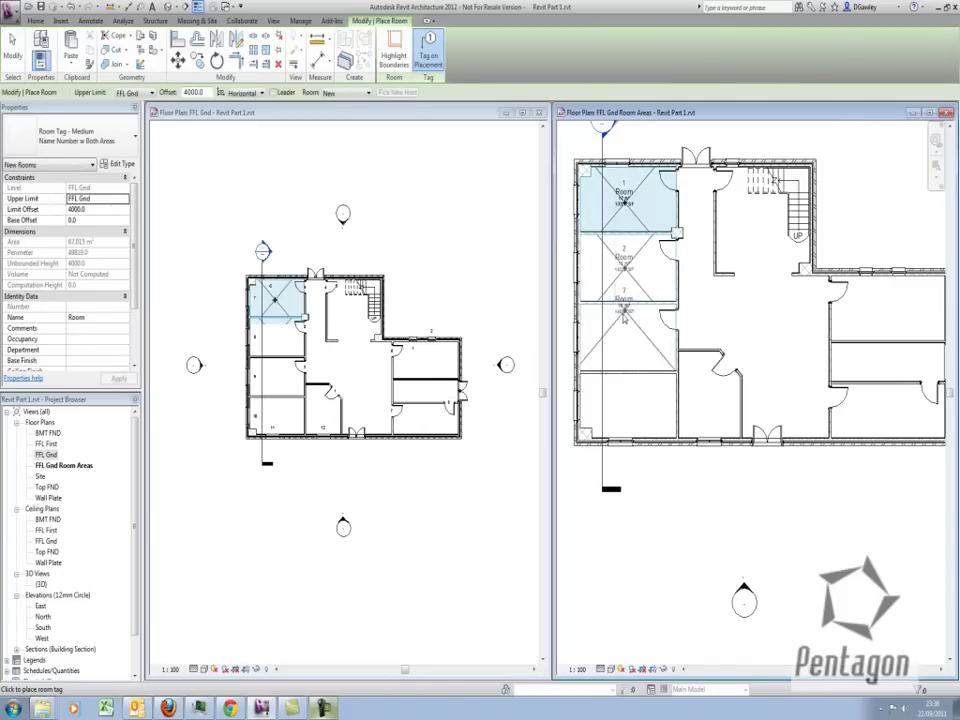
click(626, 268)
click(626, 336)
click(625, 415)
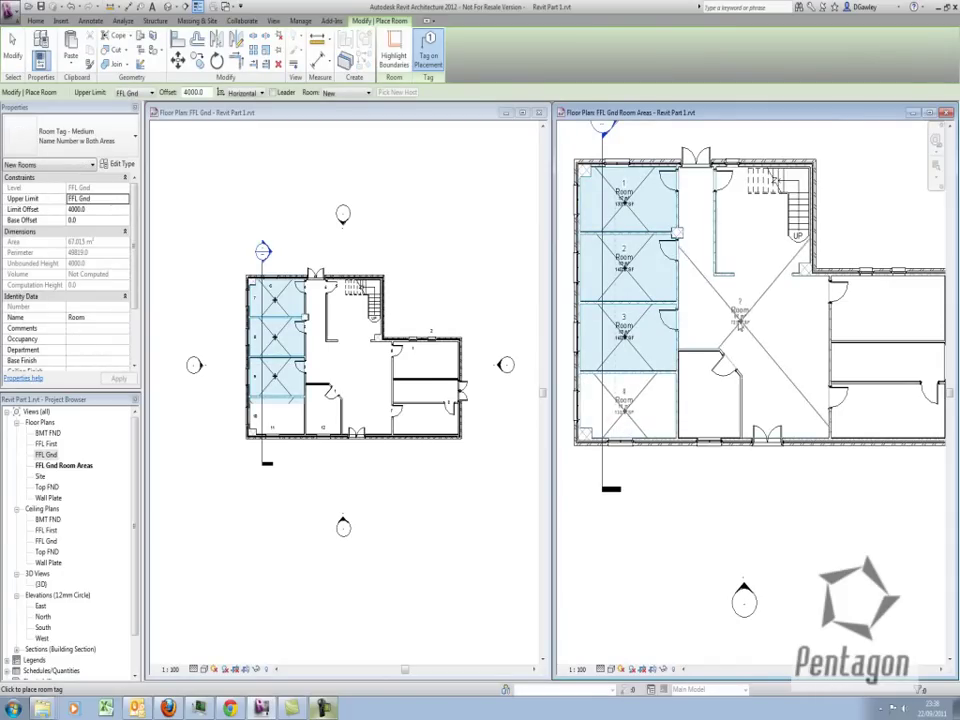
- Place tagged rooms in the central hall, the small room beside the south entrance and the three east wing rooms, then end room placement
click(737, 325)
click(716, 398)
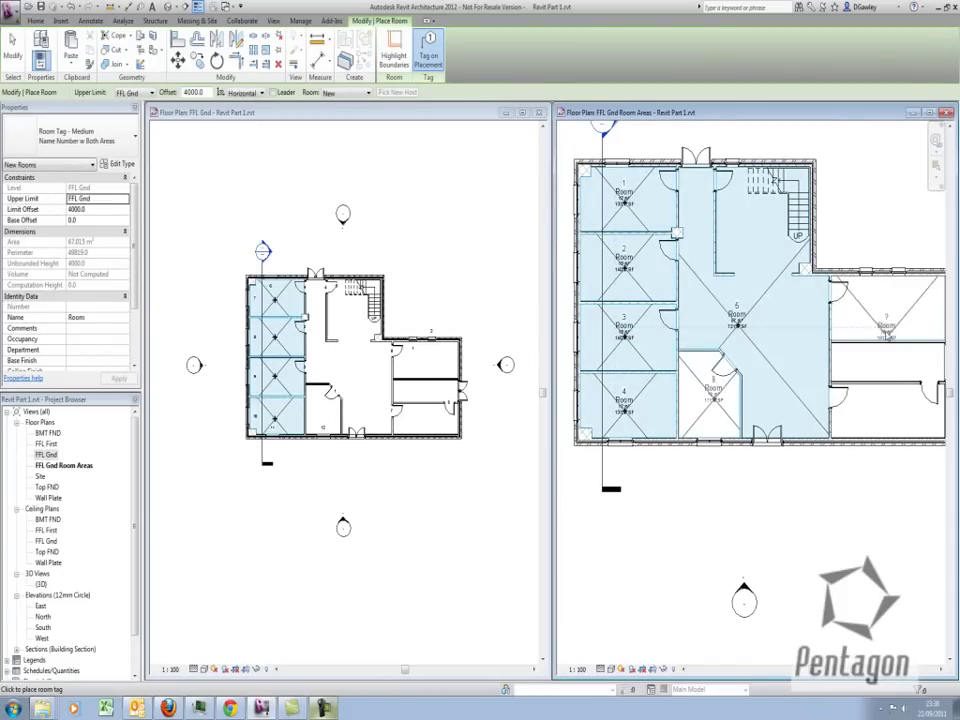
click(881, 310)
click(882, 370)
click(880, 405)
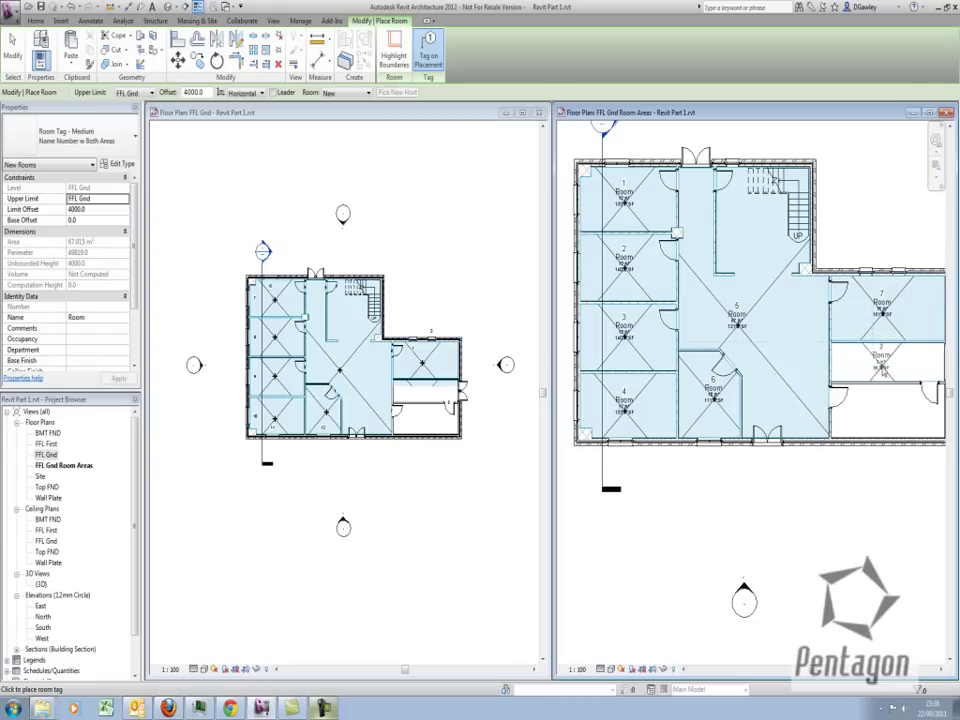
right_click(710, 366)
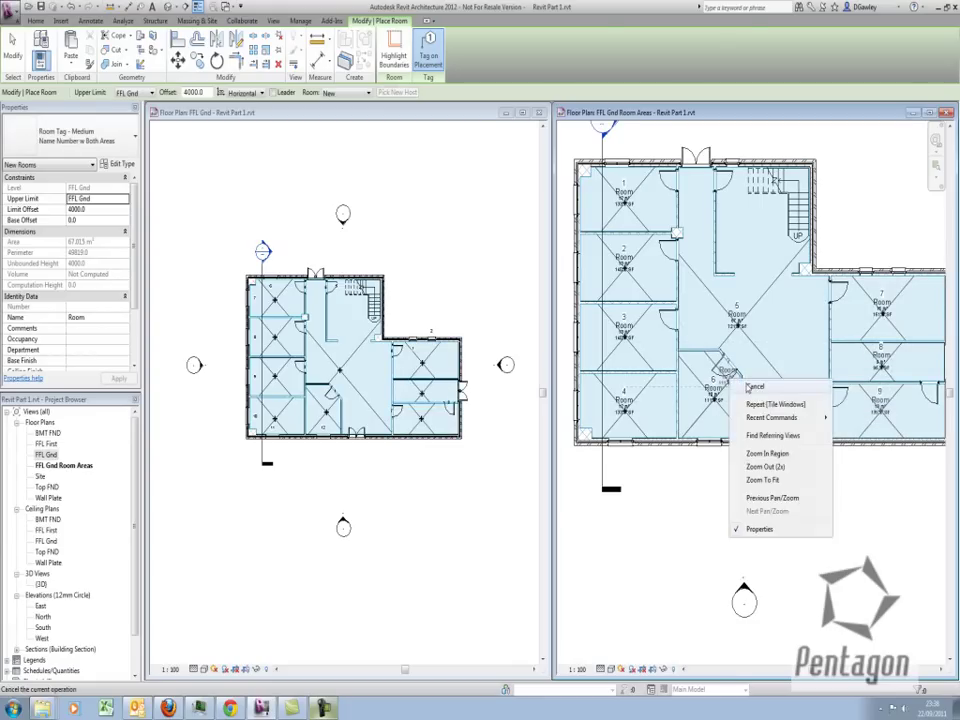
click(735, 381)
- Compare the two tiled ground floor plans, examining the room tags with their names, numbers and areas
middle_drag(688, 507, 695, 532)
scroll(660, 350, up, 3)
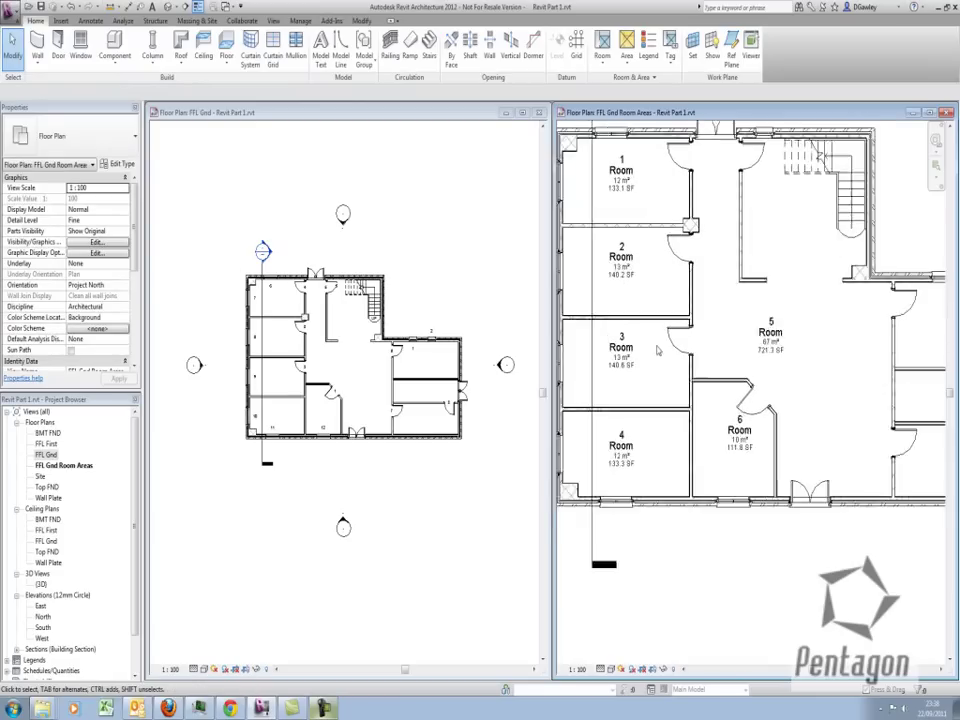
click(452, 309)
scroll(265, 320, up, 3)
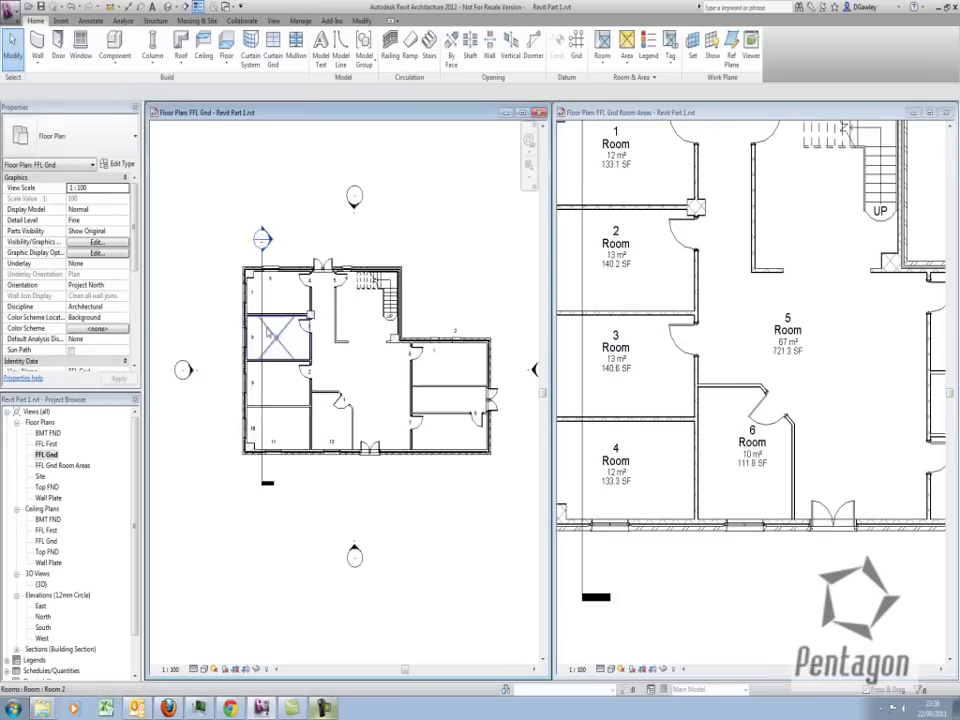
middle_drag(680, 316, 720, 405)
scroll(666, 460, up, 3)
middle_drag(662, 416, 657, 350)
scroll(657, 349, down, 2)
scroll(660, 352, up, 2)
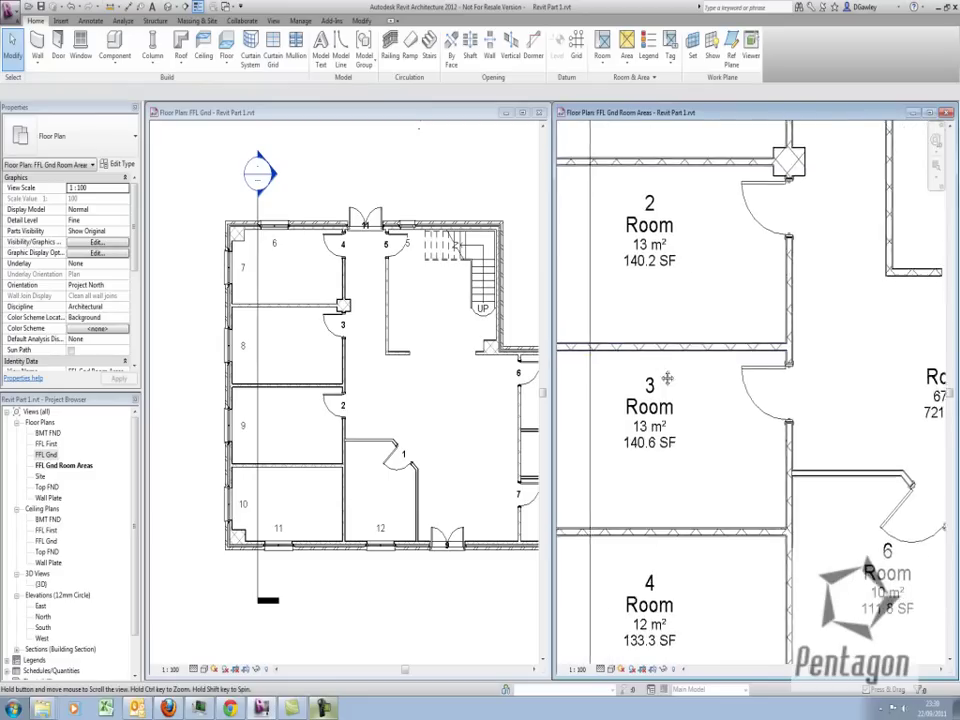
- Move the partition between rooms 2 and 3 north to about 2500 mm from the next partition and check it in FFL Gnd
click(720, 397)
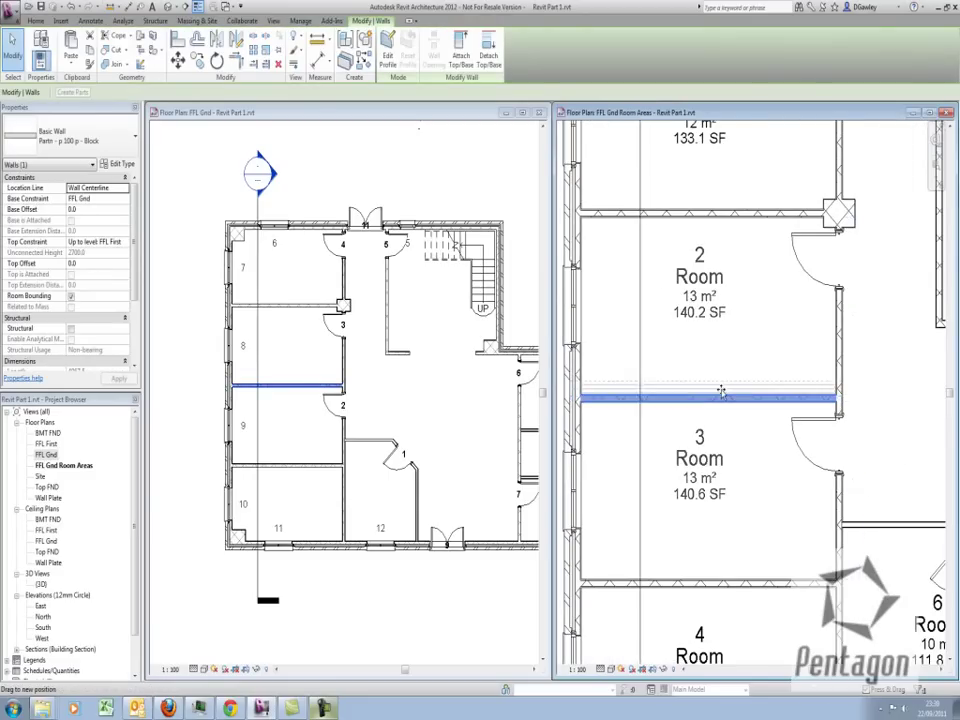
drag(714, 394, 653, 377)
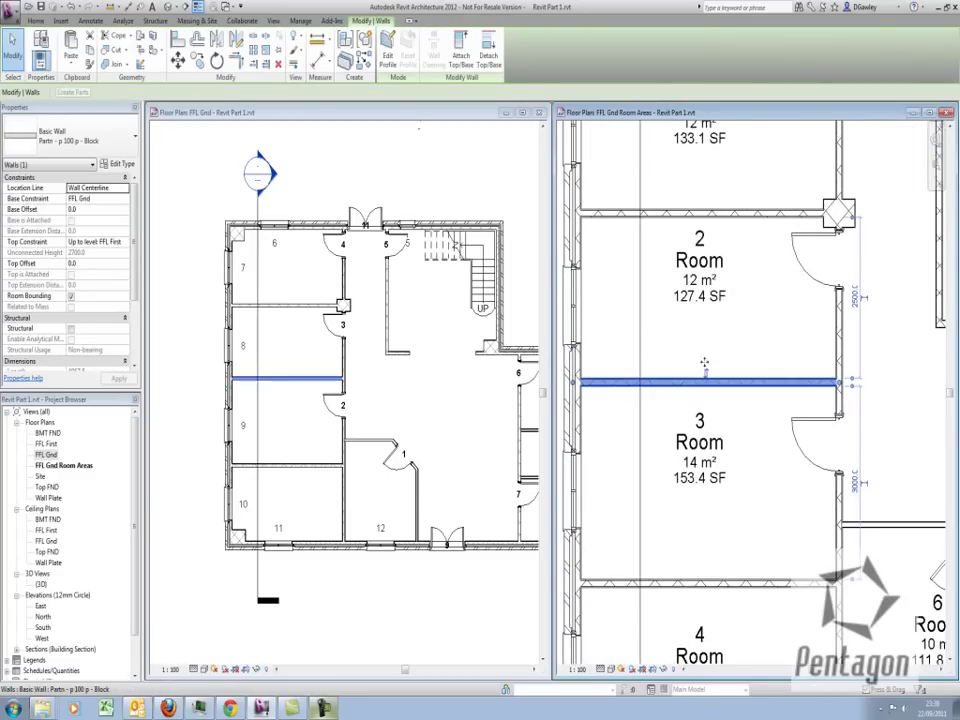
click(300, 376)
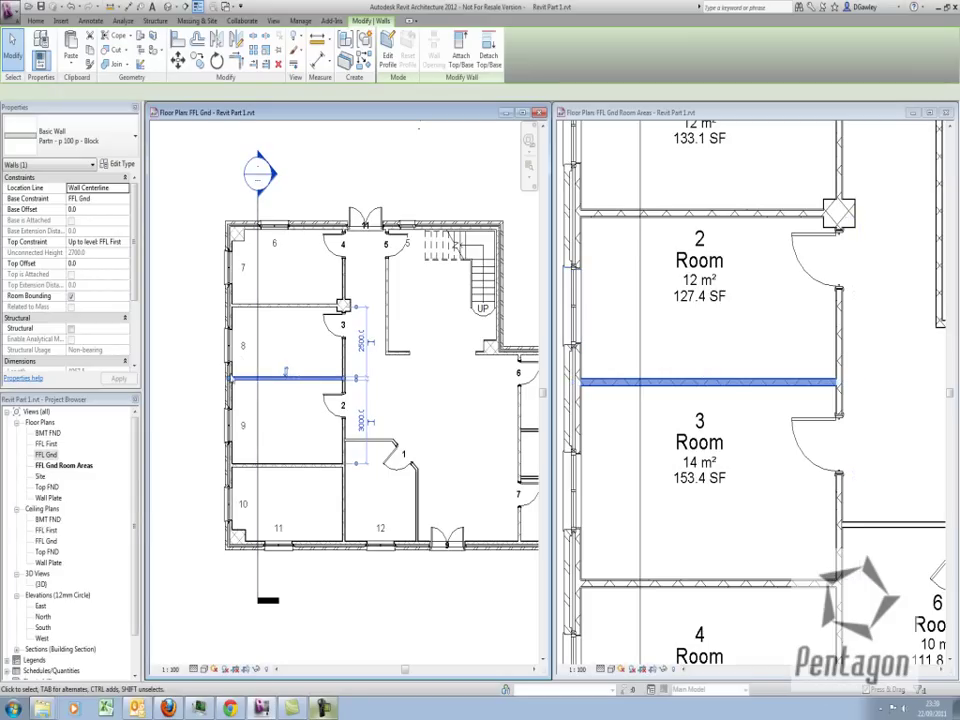
click(223, 396)
- Close the FFL Gnd view and maximize FFL Gnd Room Areas with the whole building in view
scroll(328, 391, down, 2)
middle_drag(328, 391, 266, 410)
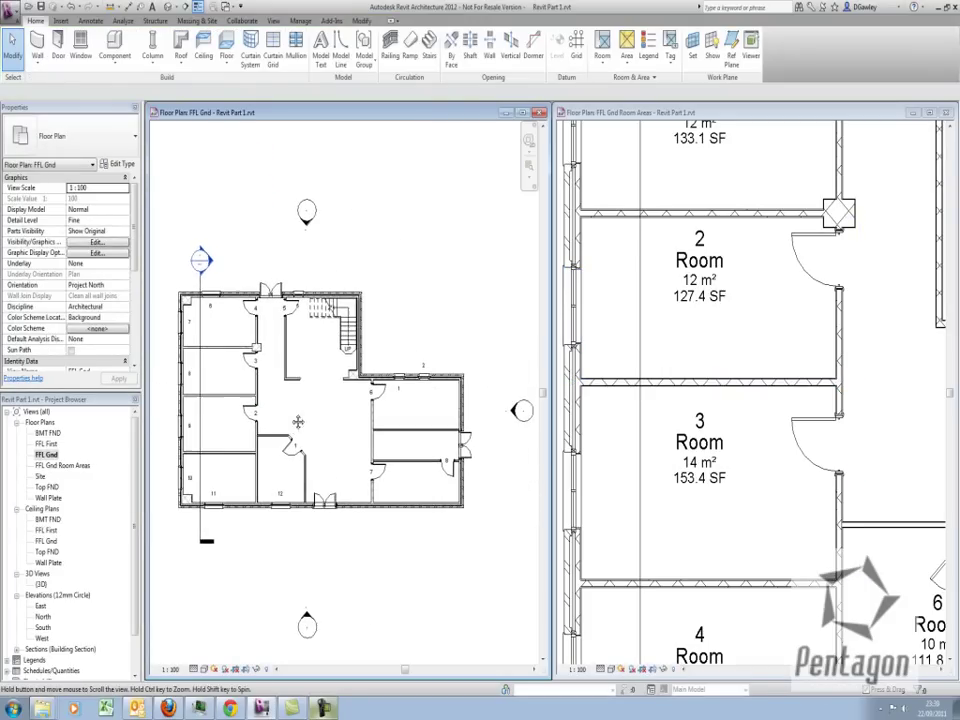
click(540, 113)
double_click(580, 113)
scroll(557, 319, down, 5)
scroll(574, 315, up, 1)
middle_drag(588, 320, 536, 351)
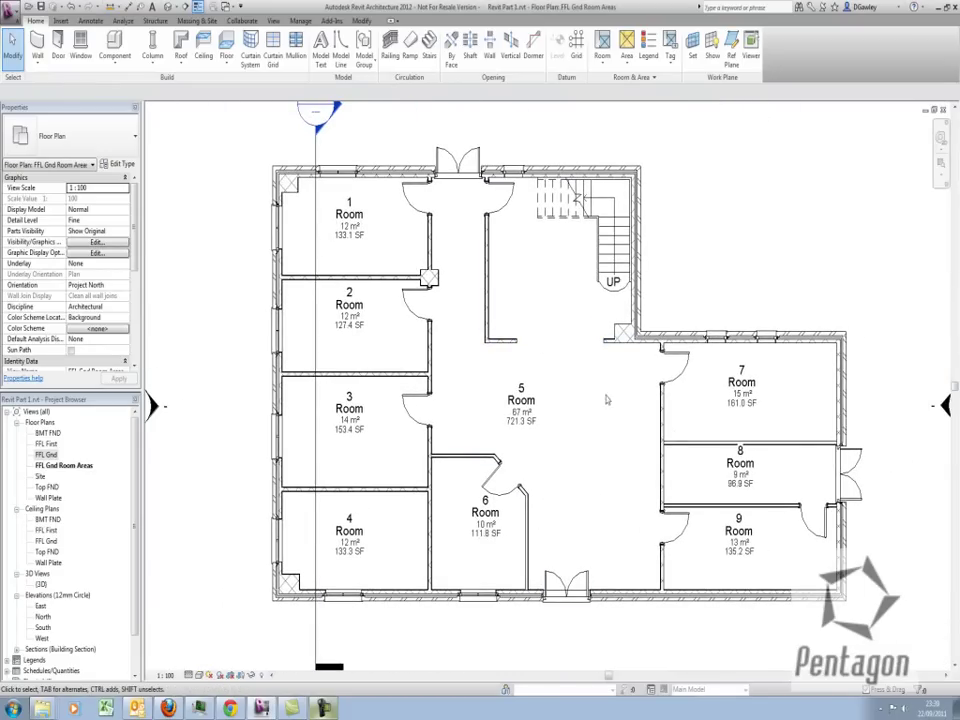
- Rename room 5, the central hall, as Entrance through its room tag
scroll(503, 397, up, 3)
click(520, 400)
click(520, 400)
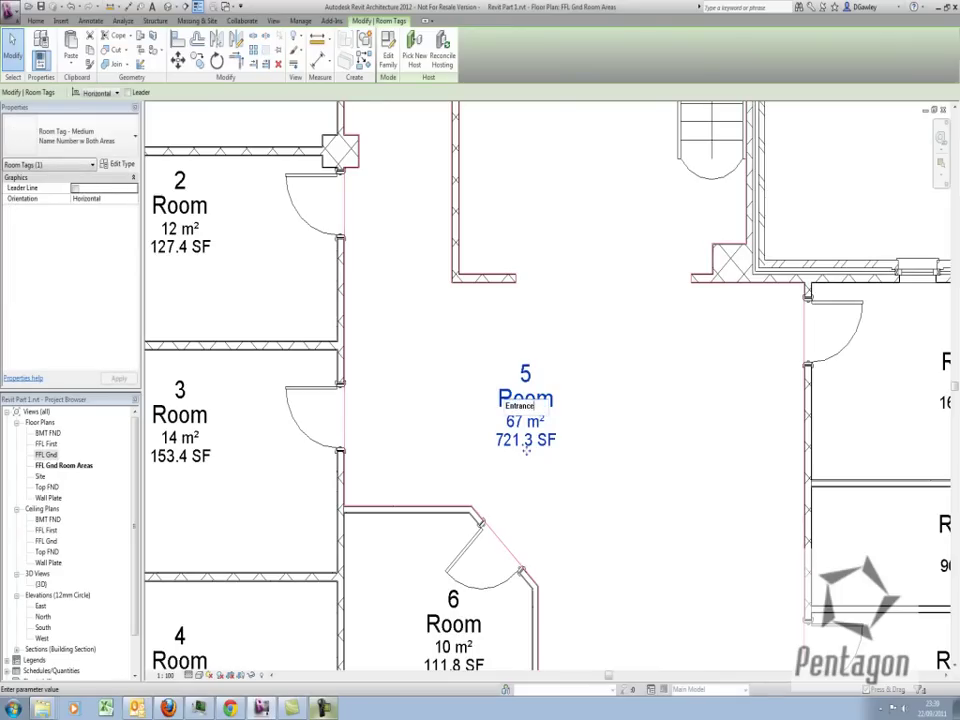
key(Return)
click(634, 255)
- Rename room 6, beside the south entrance, as Meeting through its room tag
scroll(606, 364, down, 3)
middle_drag(546, 517, 546, 388)
scroll(546, 388, up, 1)
scroll(545, 387, up, 2)
click(540, 365)
click(540, 365)
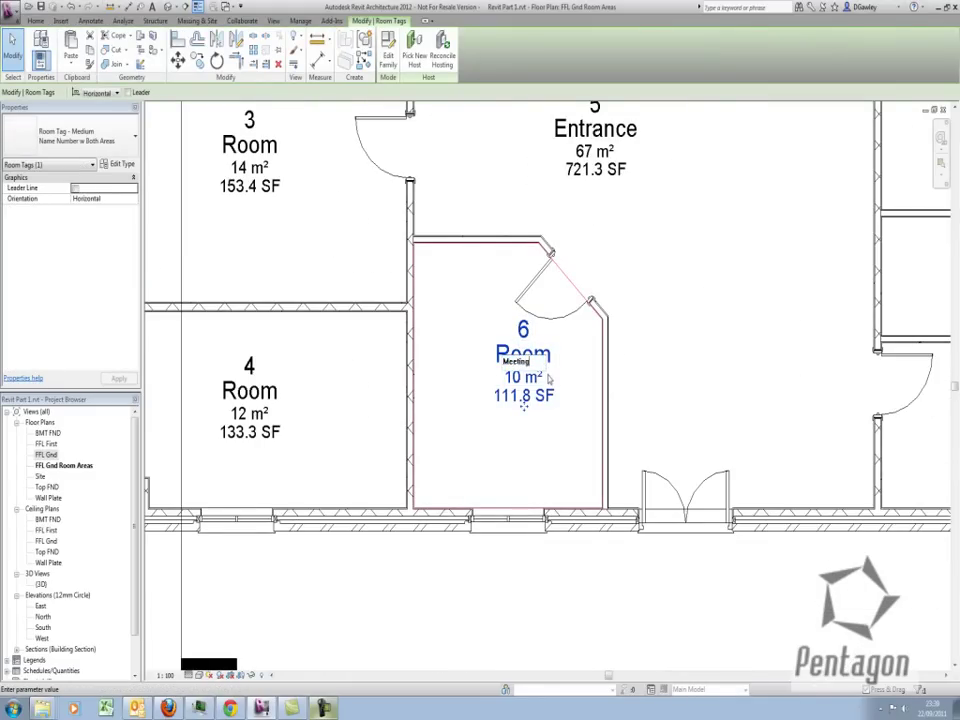
key(Return)
- Rename room 7, the northernmost room in the east wing, as Comms through its room tag
scroll(360, 400, down, 4)
scroll(719, 365, up, 4)
click(630, 282)
click(630, 282)
text(Comms)
key(Return)
click(506, 392)
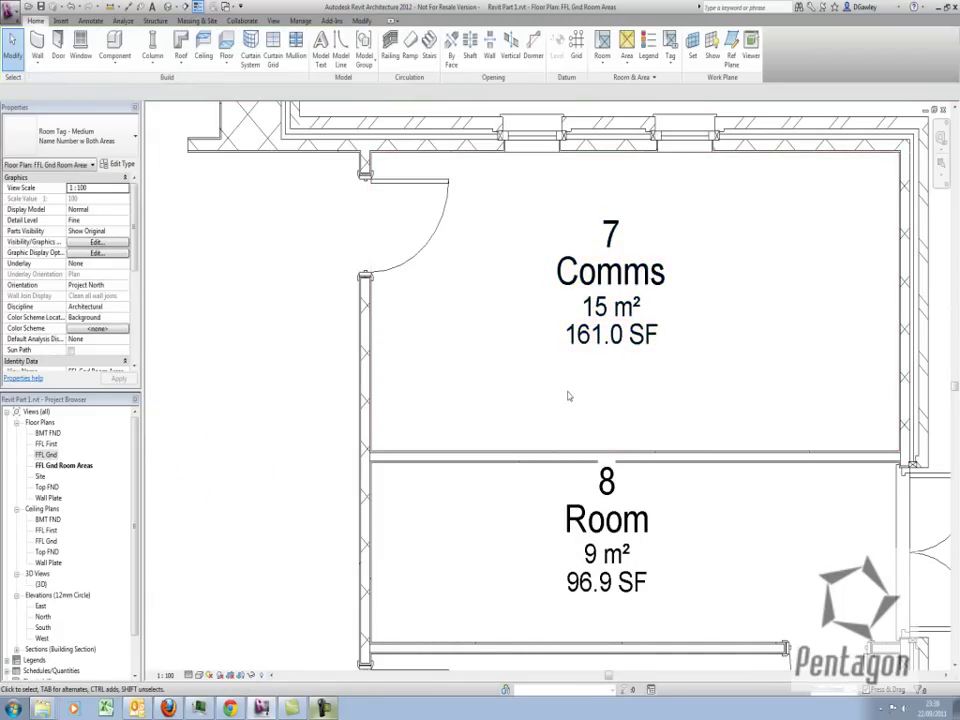
scroll(506, 392, down, 5)
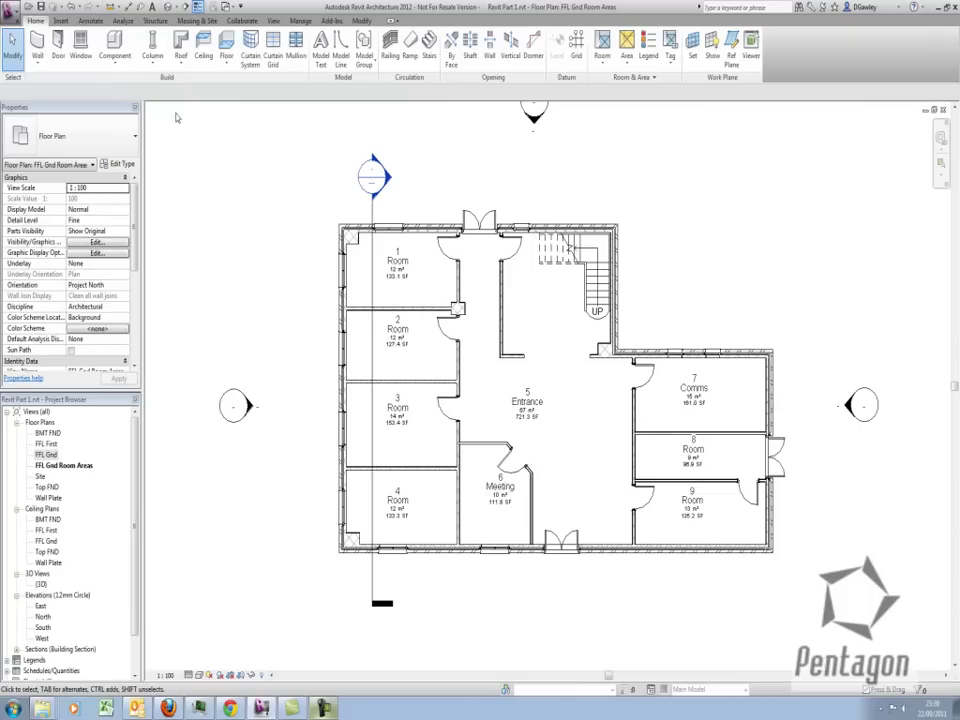
- Create a new schedule for the Rooms category with the name Room Schedule 2 and the New Construction phase
click(273, 21)
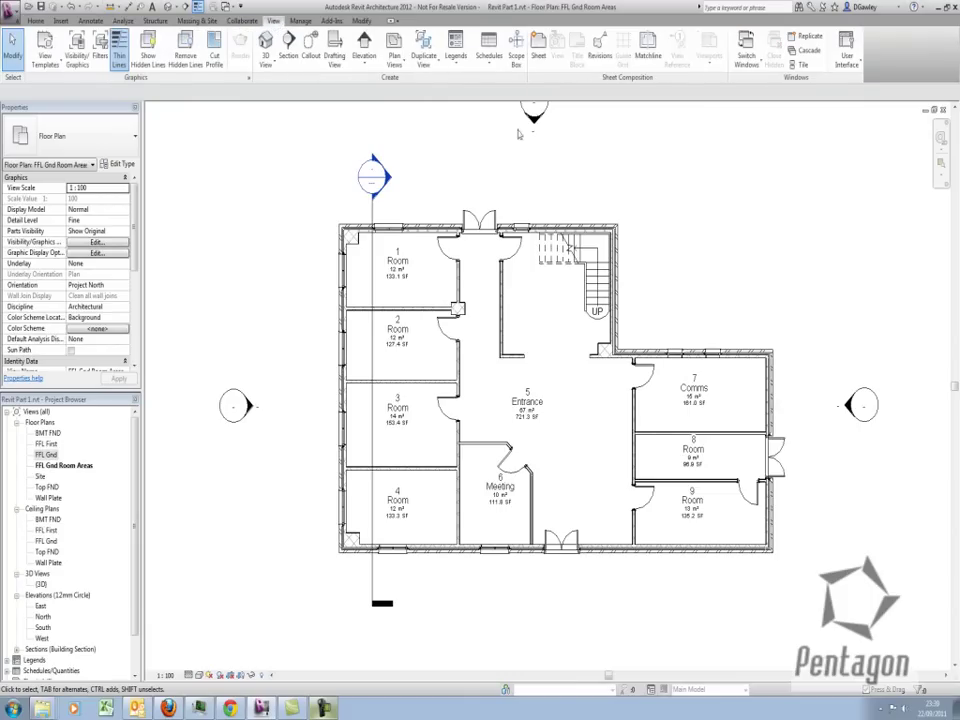
click(488, 58)
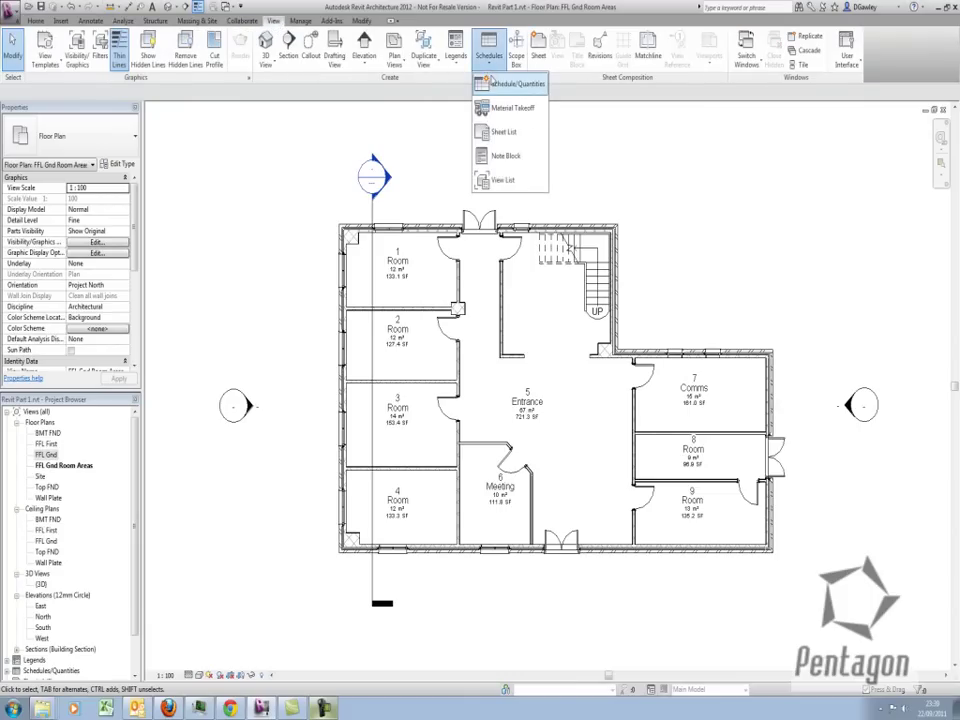
click(507, 85)
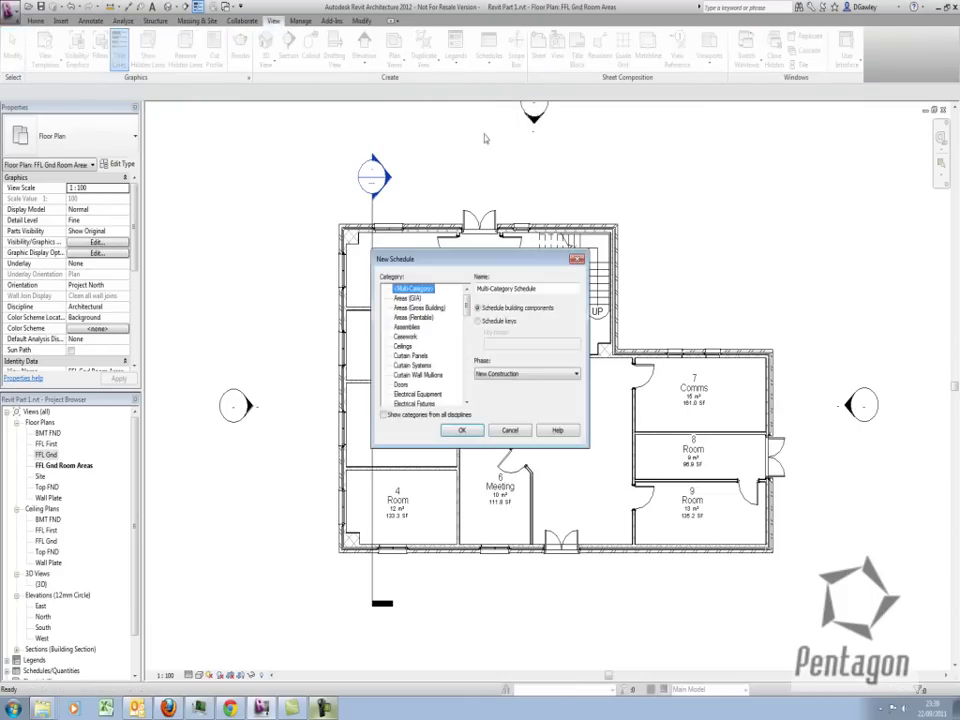
drag(455, 261, 434, 345)
click(370, 339)
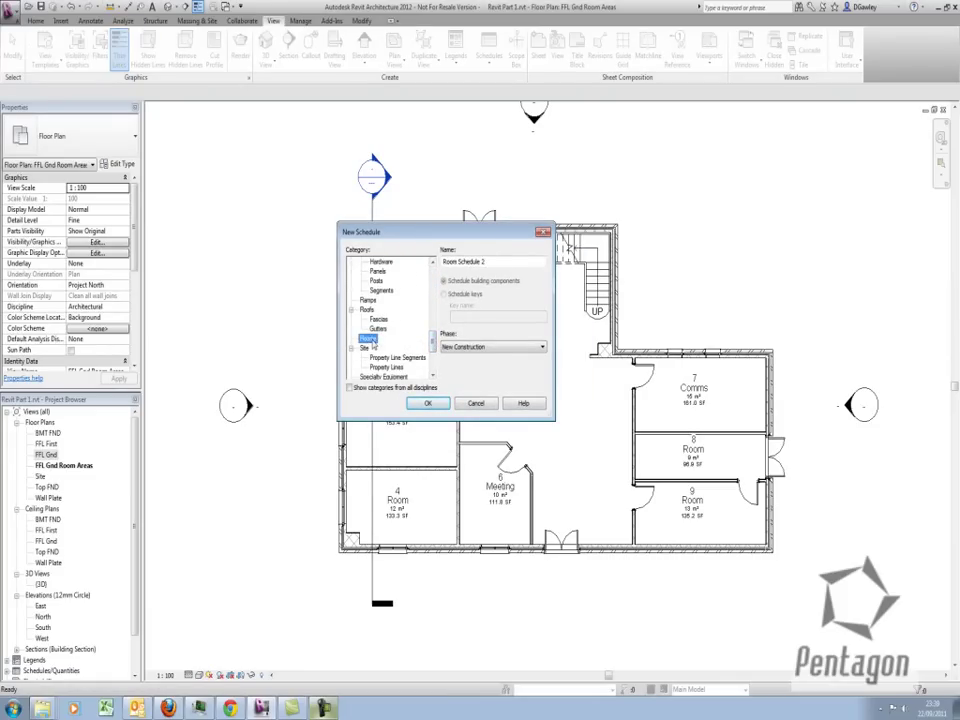
click(436, 405)
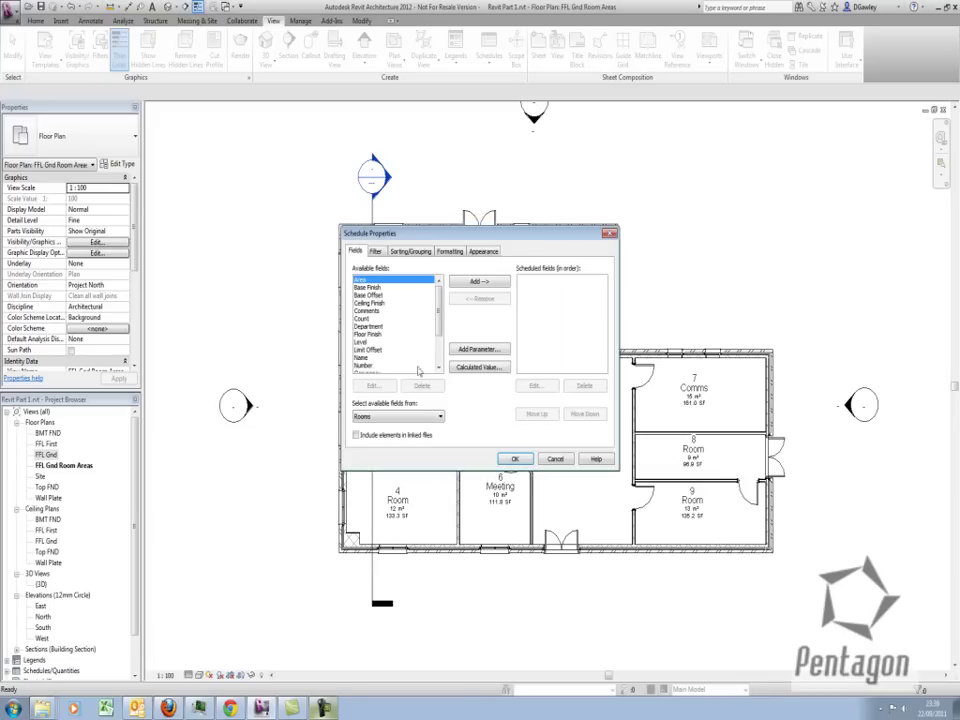
- Add the Area and Name fields to the room schedule
click(480, 281)
drag(437, 309, 437, 323)
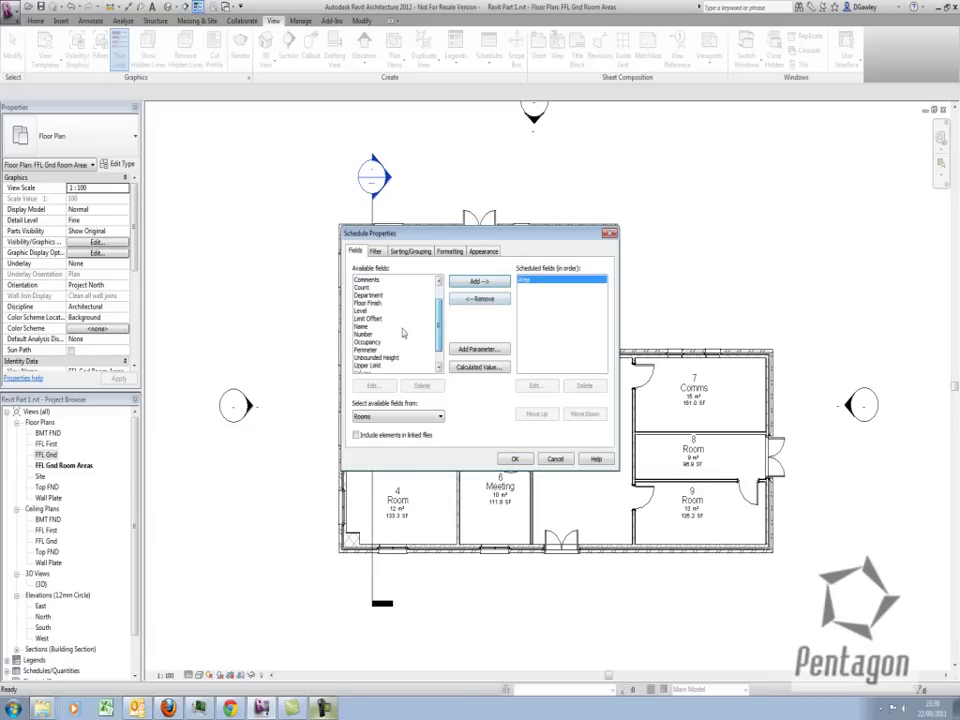
click(401, 327)
click(481, 282)
- Add the Number and Perimeter fields to the room schedule after Name
click(392, 365)
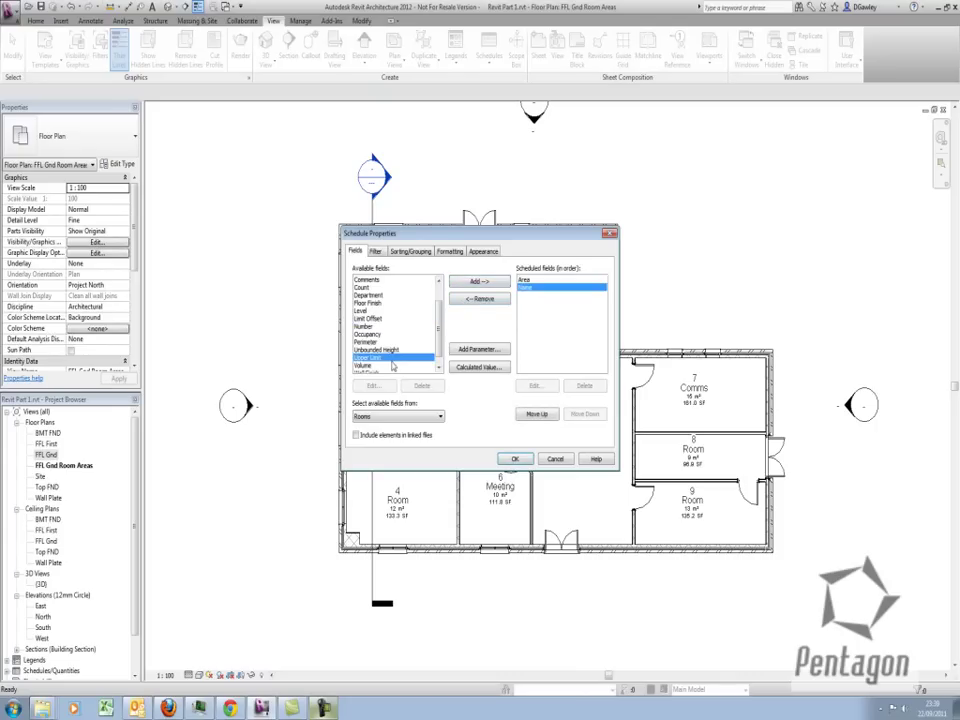
scroll(437, 331, down, 1)
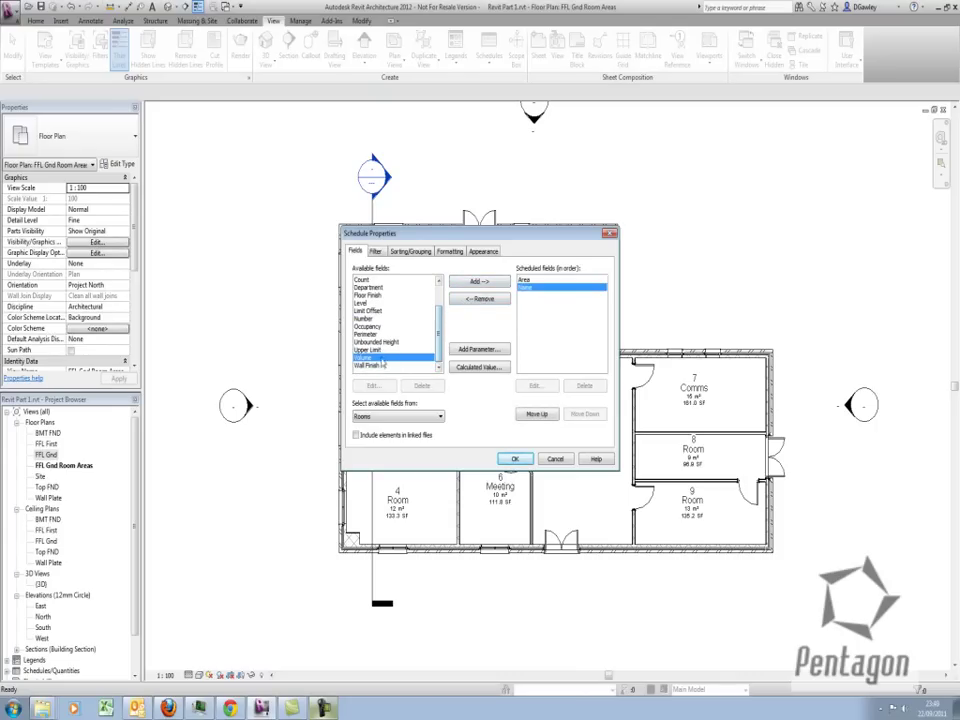
click(372, 318)
click(490, 283)
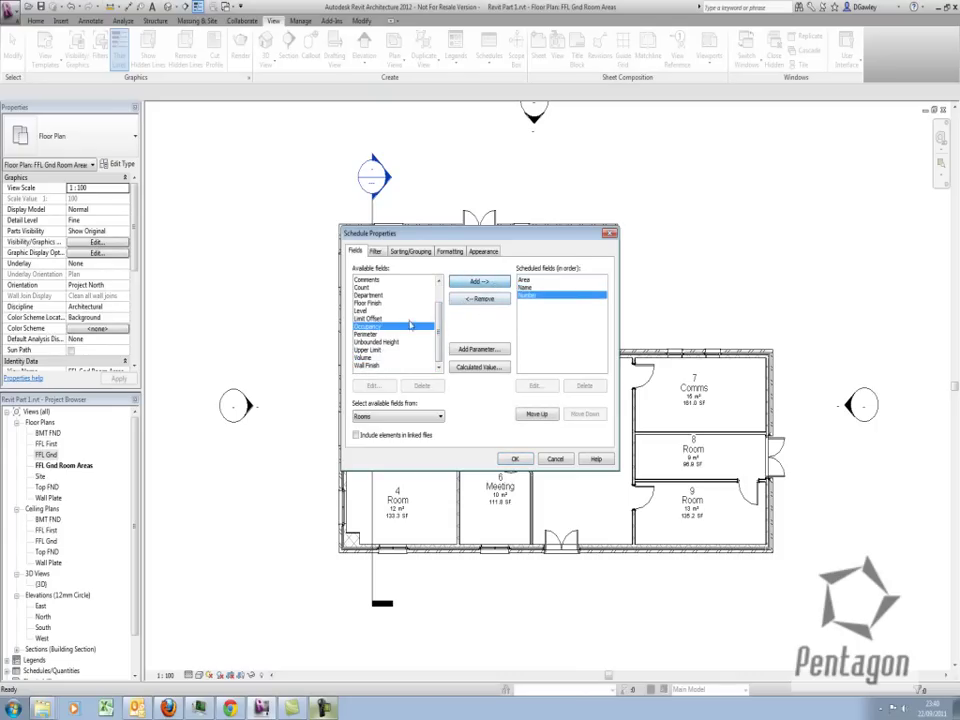
click(389, 335)
click(482, 284)
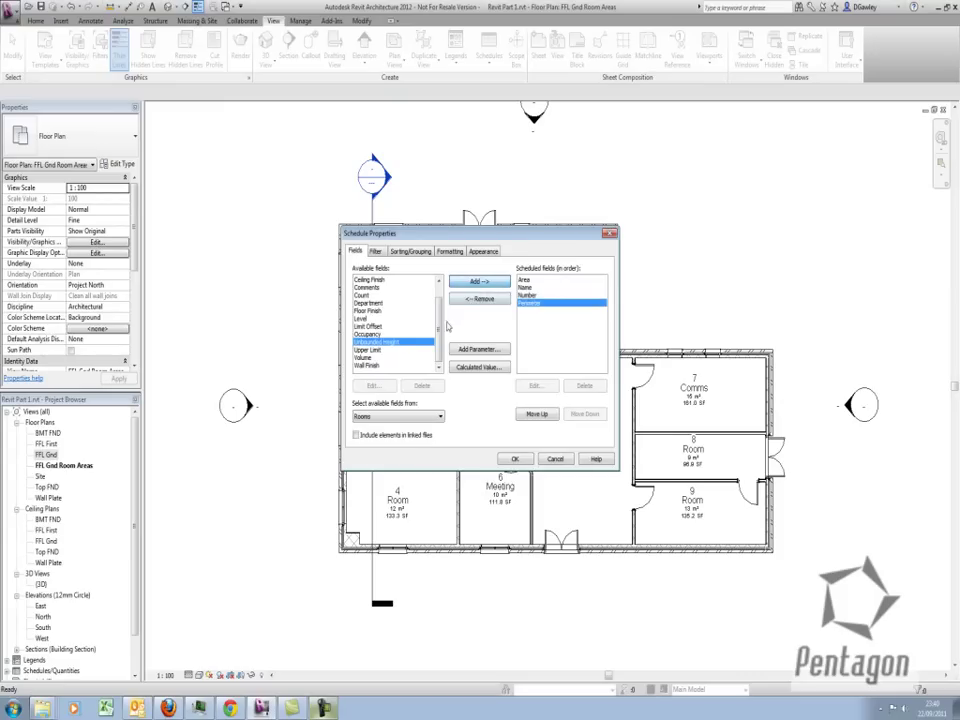
click(430, 325)
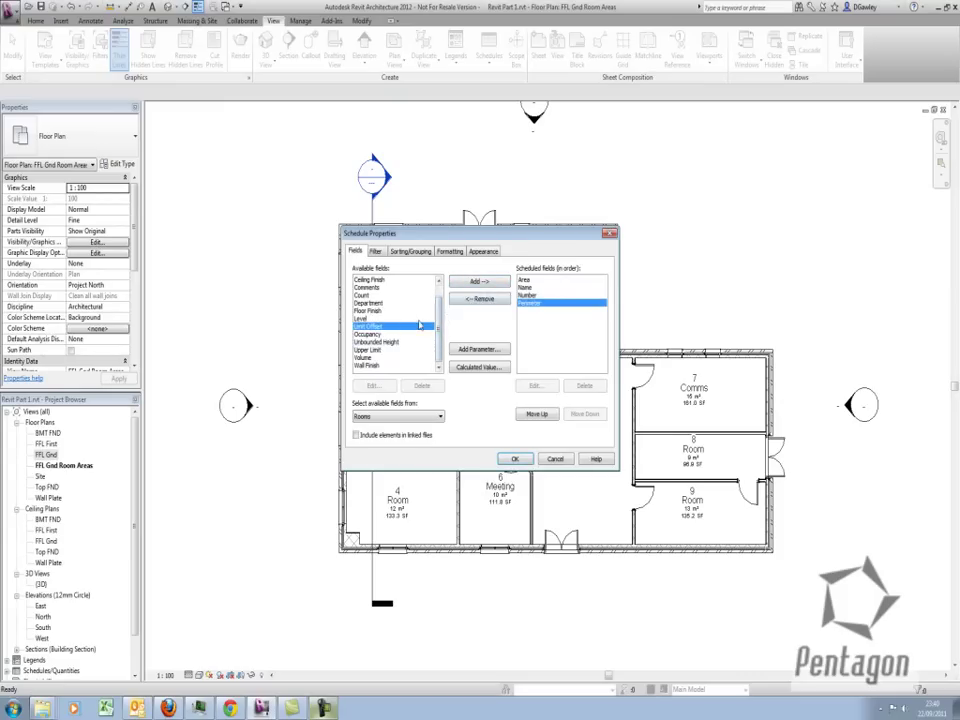
- Add the Level field to the room schedule and move Number to the top of the field order
click(479, 281)
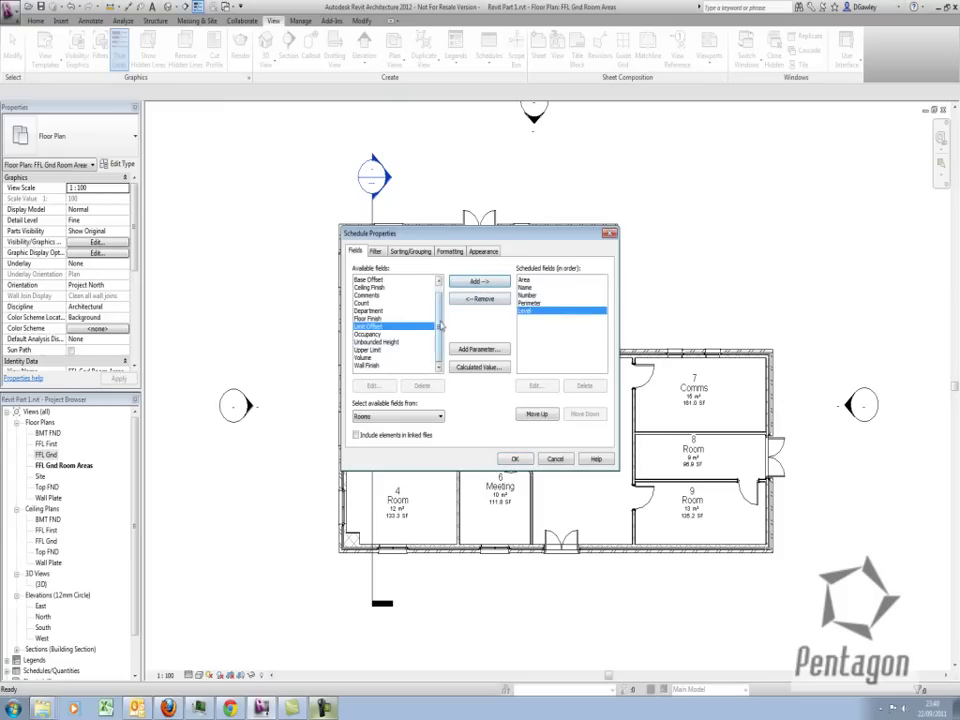
drag(440, 326, 440, 294)
click(532, 295)
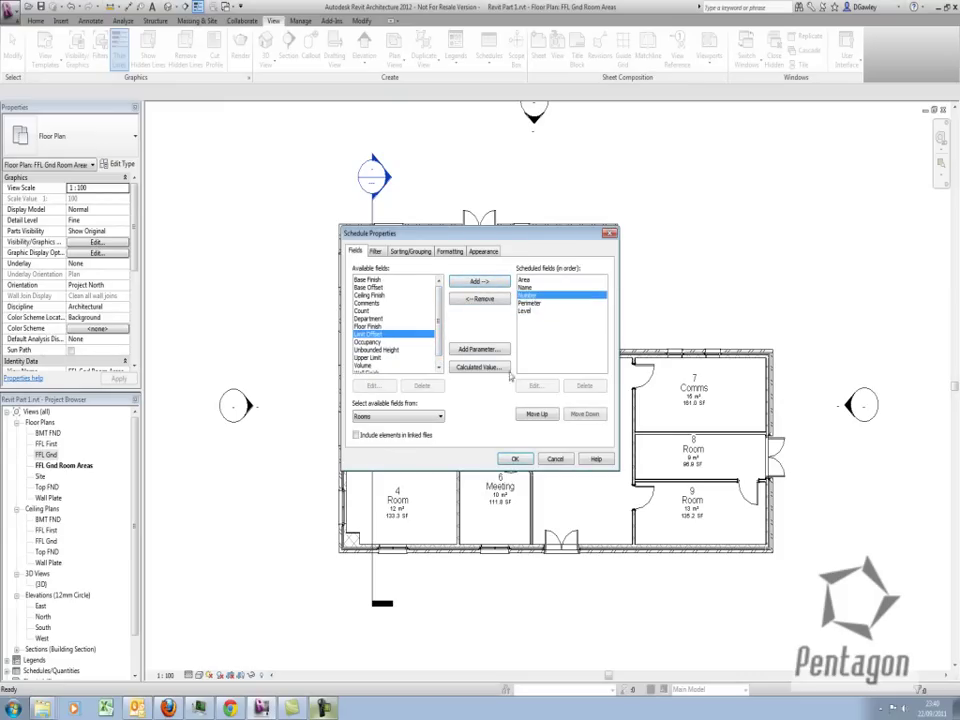
click(537, 413)
click(537, 413)
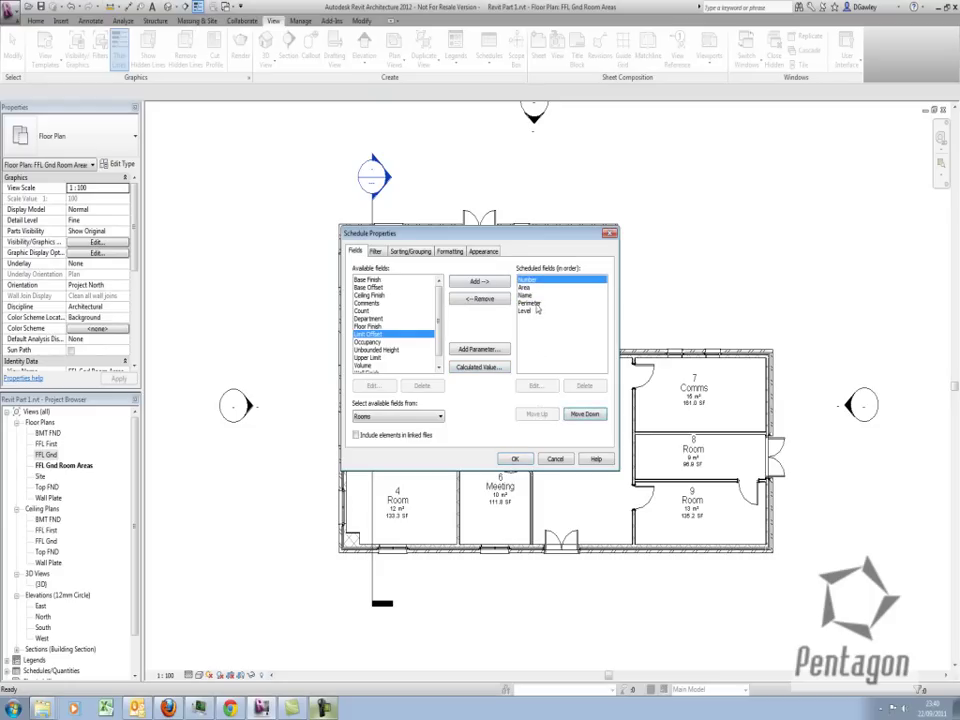
- Finish the room schedule's properties and widen its Name column
click(516, 459)
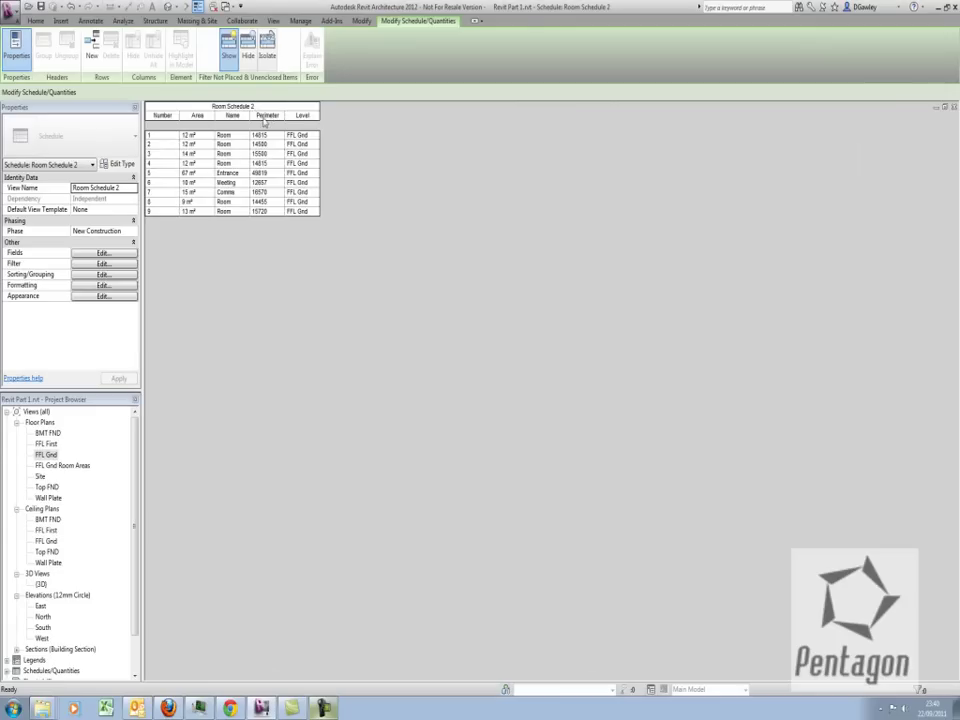
drag(250, 117, 267, 117)
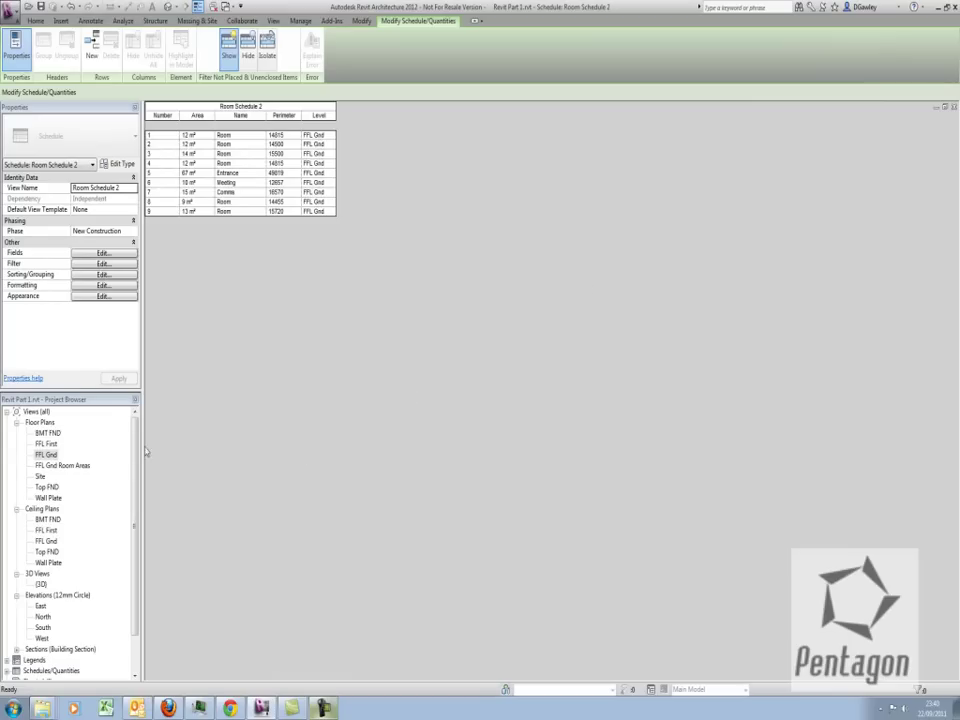
- Open the FFL Gnd floor plan and tile all open views
double_click(57, 458)
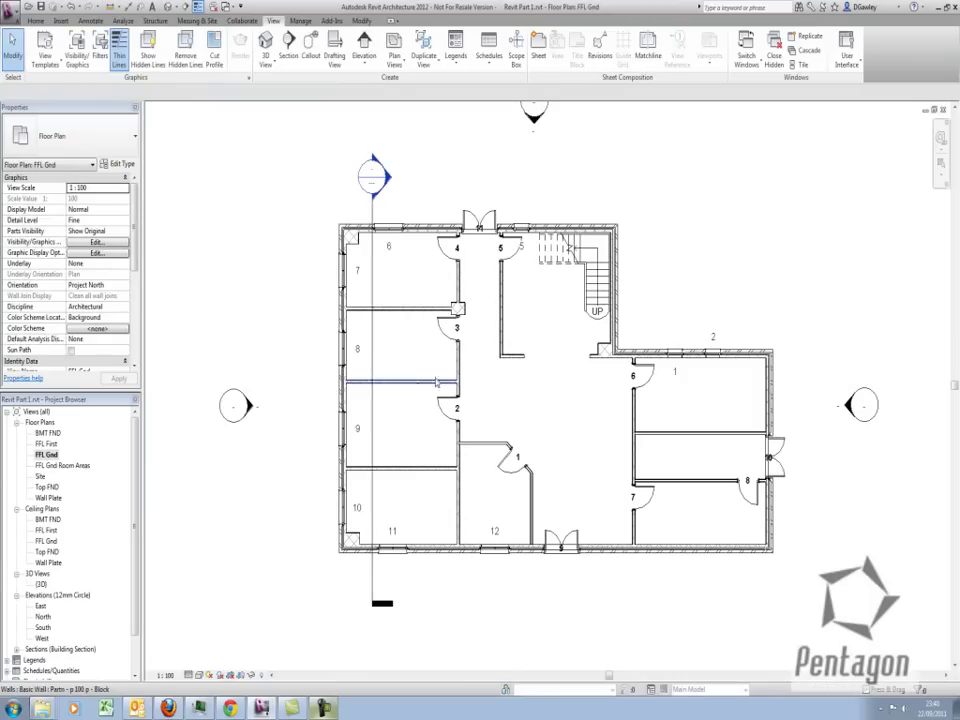
key(w)
key(t)
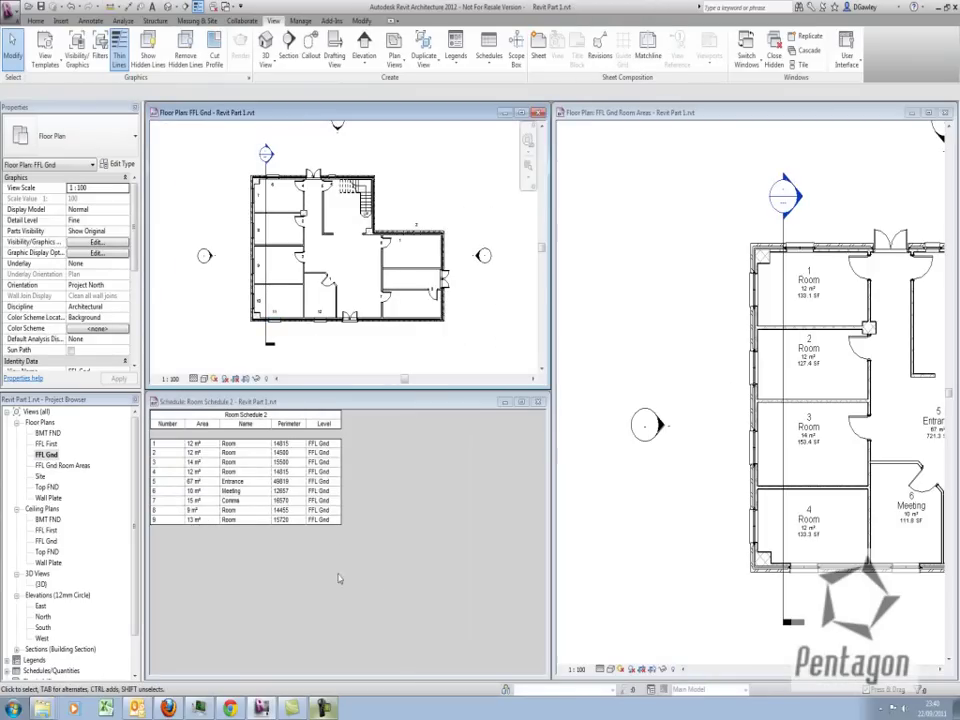
- Bring rooms 3 and 4 into view on the room areas plan and rename room 3 as Meeting A in the schedule
click(737, 375)
middle_drag(778, 409, 667, 347)
middle_drag(806, 345, 733, 341)
scroll(692, 390, up, 5)
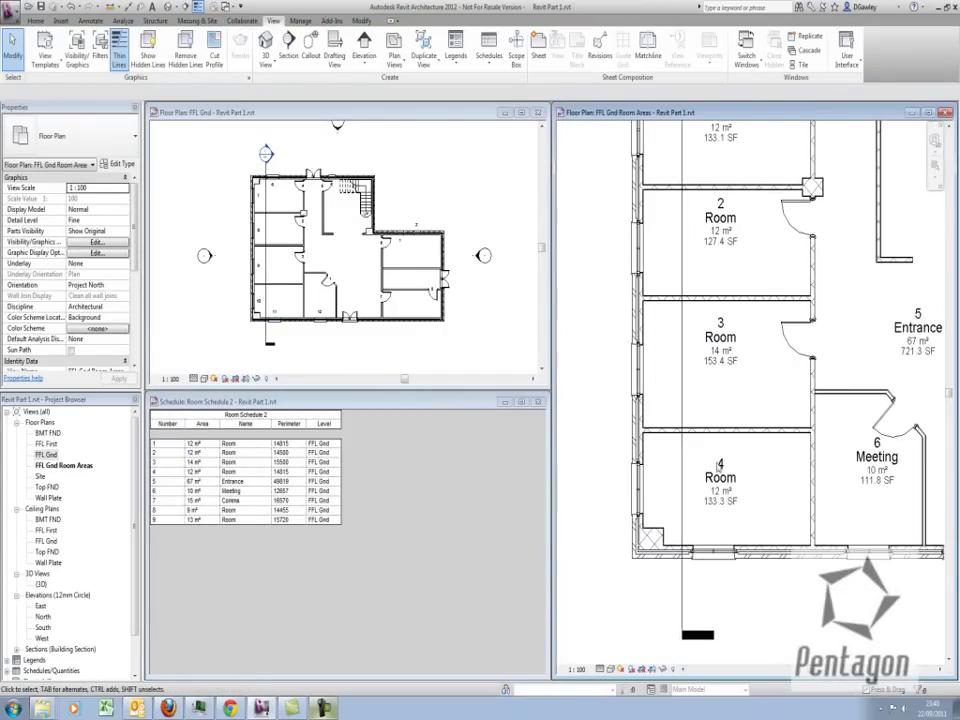
scroll(731, 503, up, 1)
middle_drag(744, 466, 743, 535)
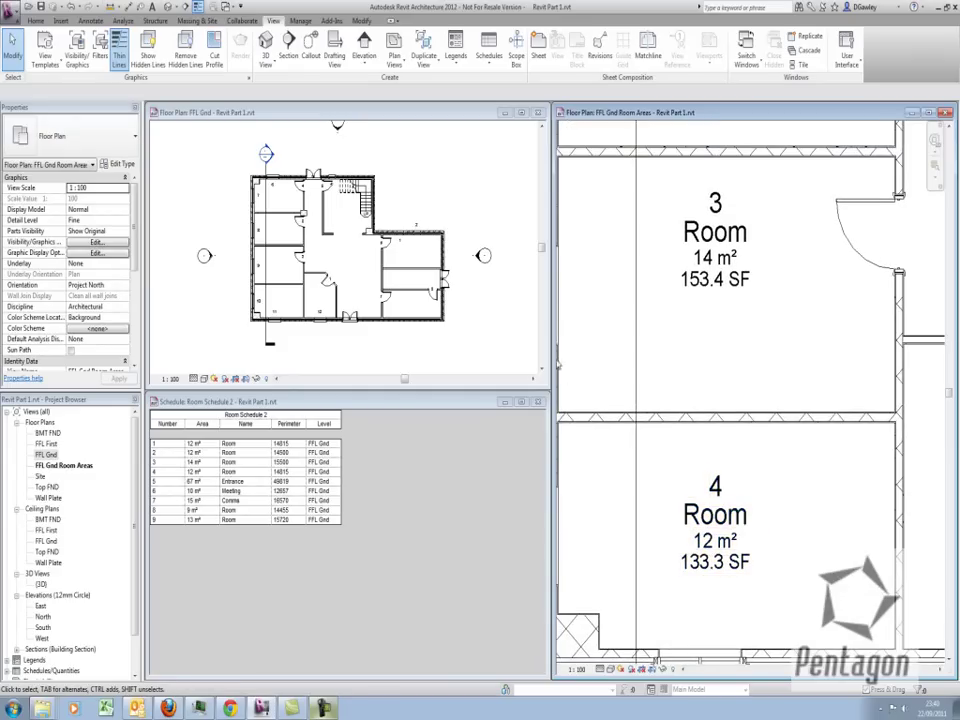
click(239, 463)
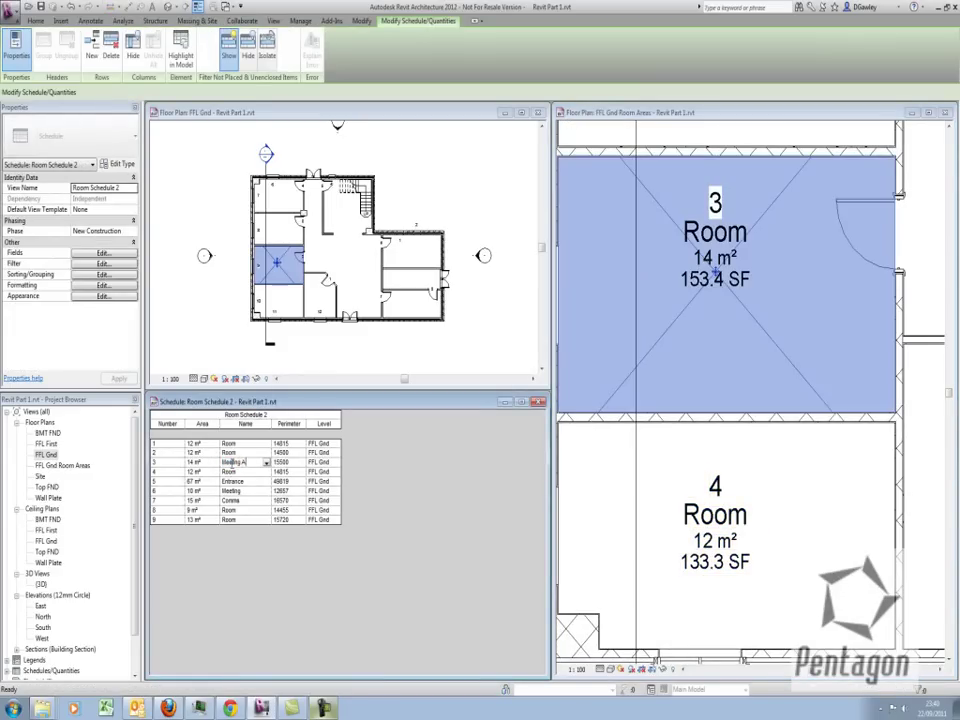
click(231, 471)
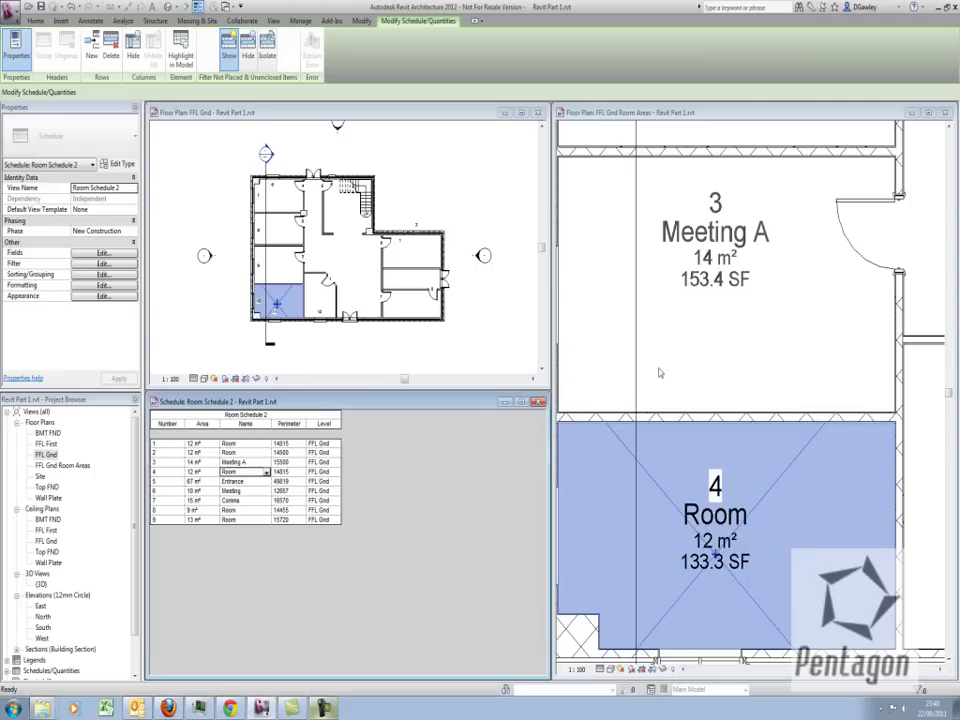
- Rename rooms 2 and 1 as Office Small through their tags on the room areas plan
click(755, 325)
scroll(675, 480, down, 3)
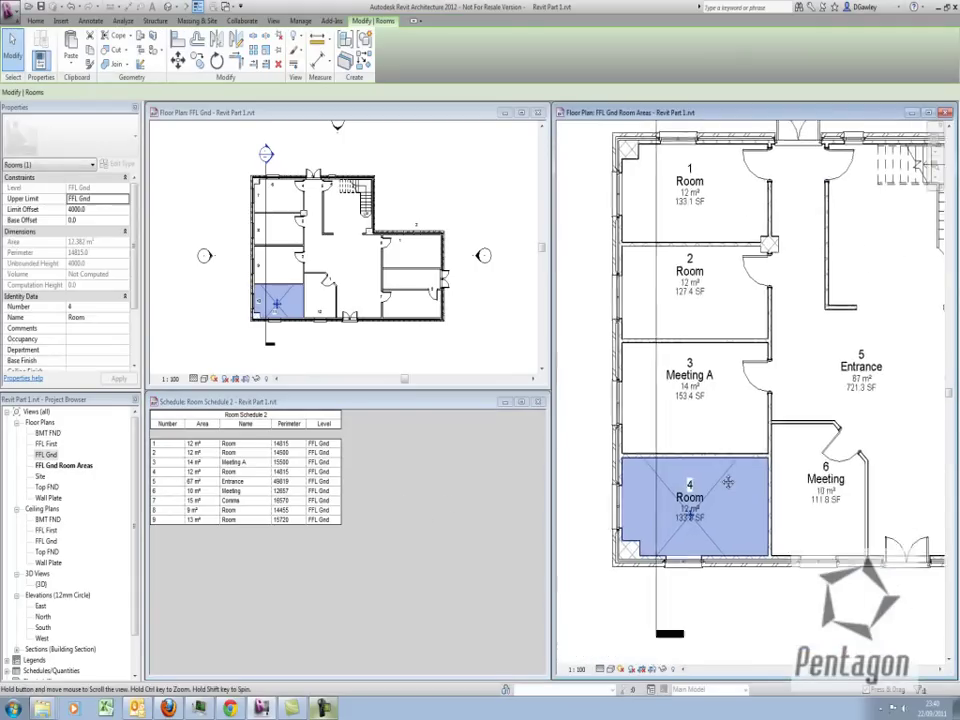
scroll(703, 273, up, 1)
middle_drag(703, 273, 692, 358)
double_click(688, 357)
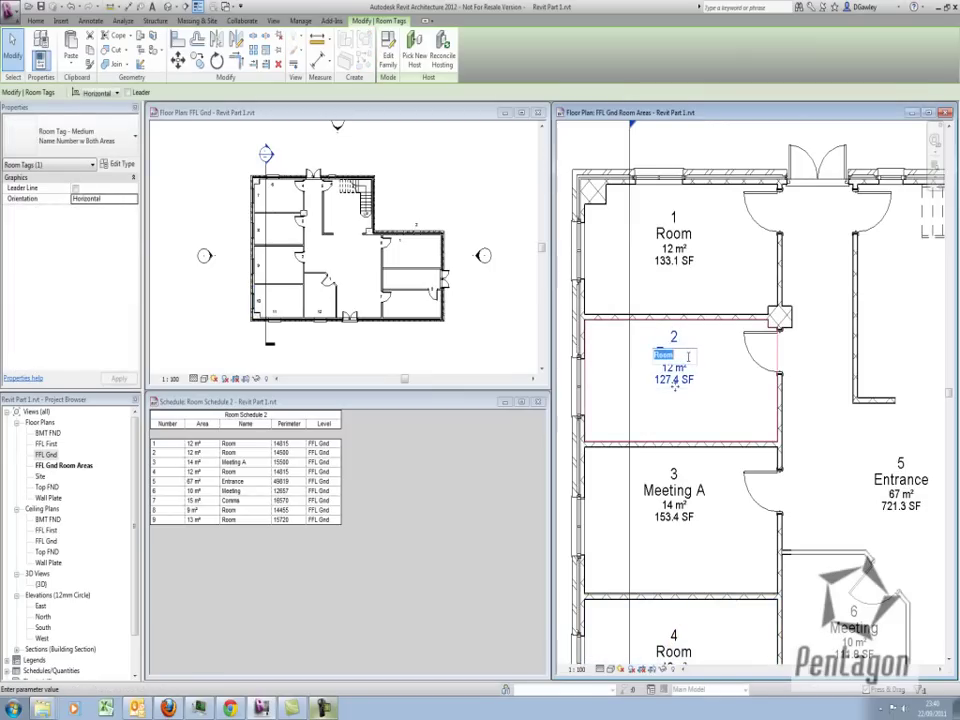
text(Office Small)
key(Return)
double_click(672, 235)
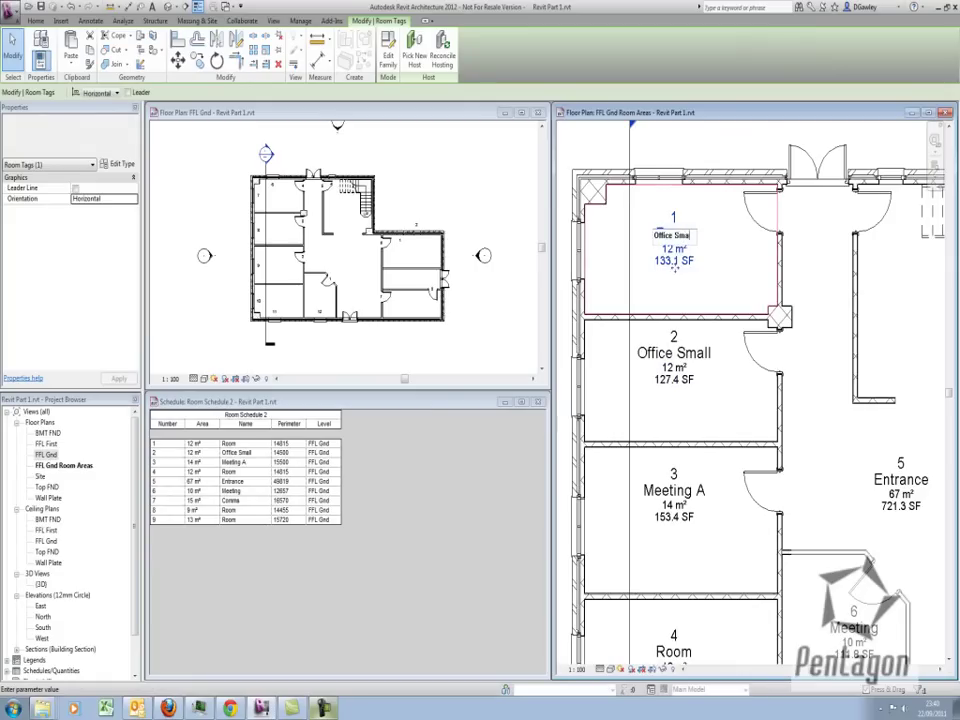
key(Return)
- Rename room 7, the northernmost room in the east wing, as WC Area through its room tag
scroll(700, 330, down, 5)
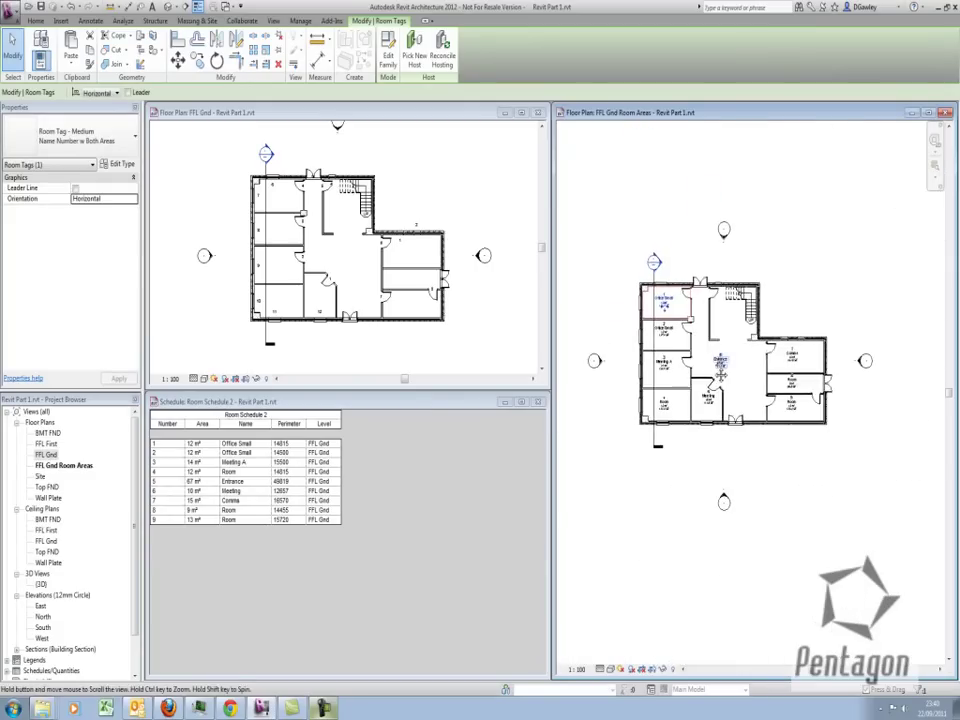
scroll(793, 369, up, 8)
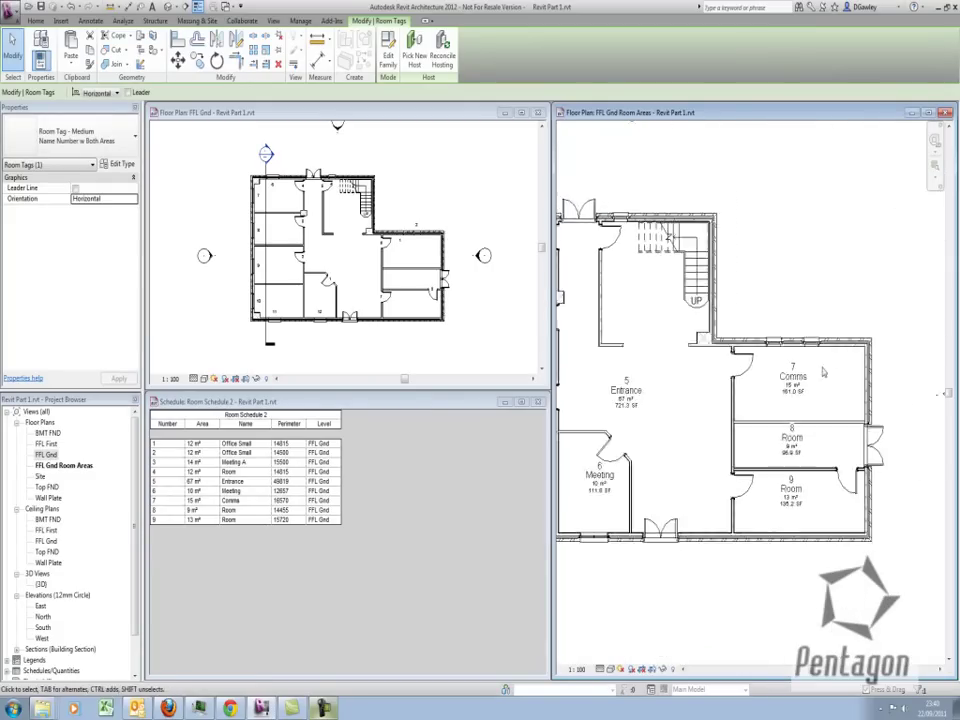
double_click(801, 386)
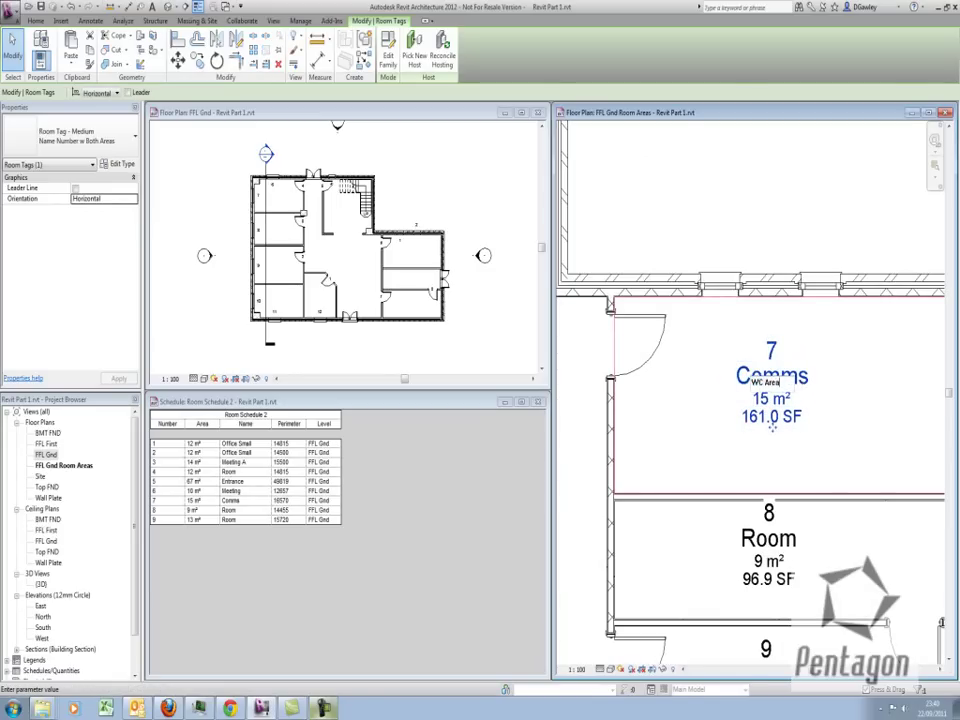
key(Return)
key(Escape)
scroll(714, 350, down, 5)
scroll(712, 355, up, 3)
scroll(707, 365, down, 1)
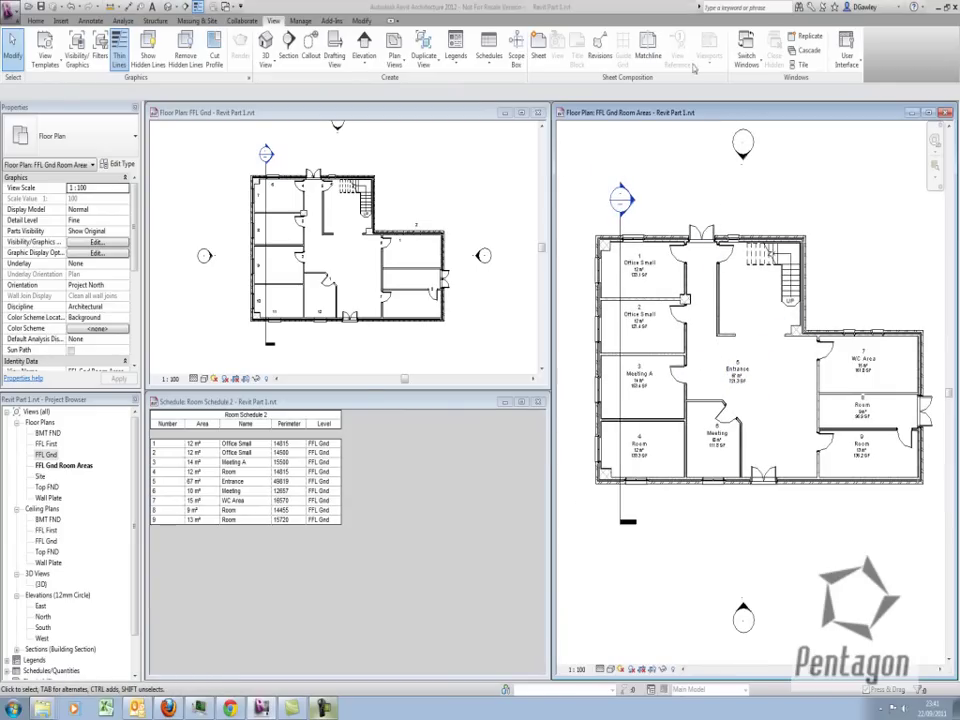
- Set the By Department color scheme for Rooms to assign its colors by Name
scroll(610, 208, down, 2)
middle_drag(614, 226, 602, 272)
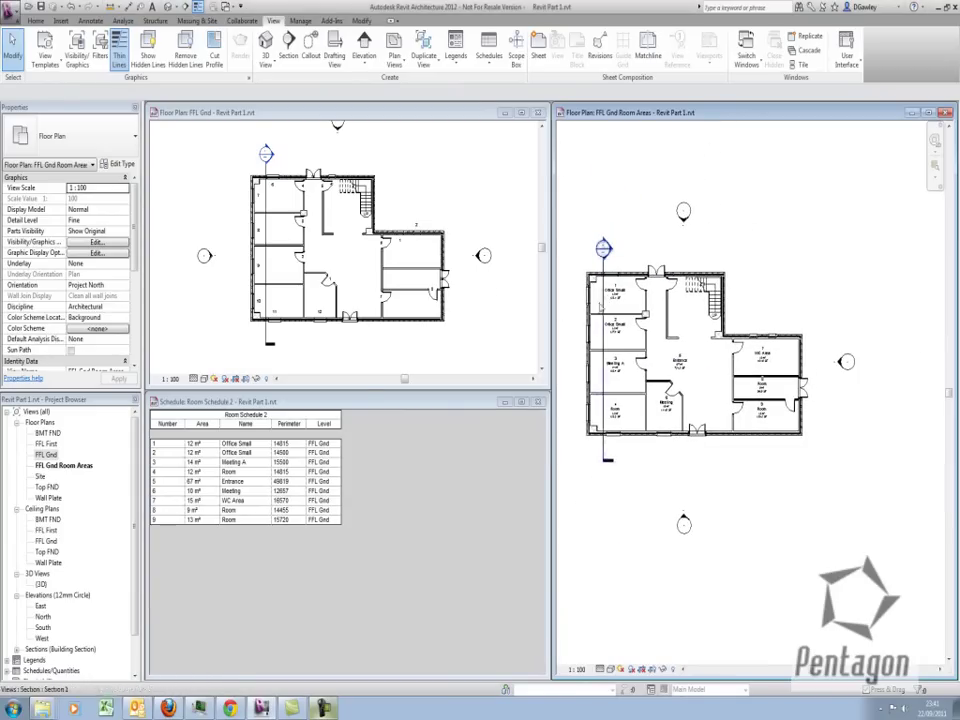
click(30, 20)
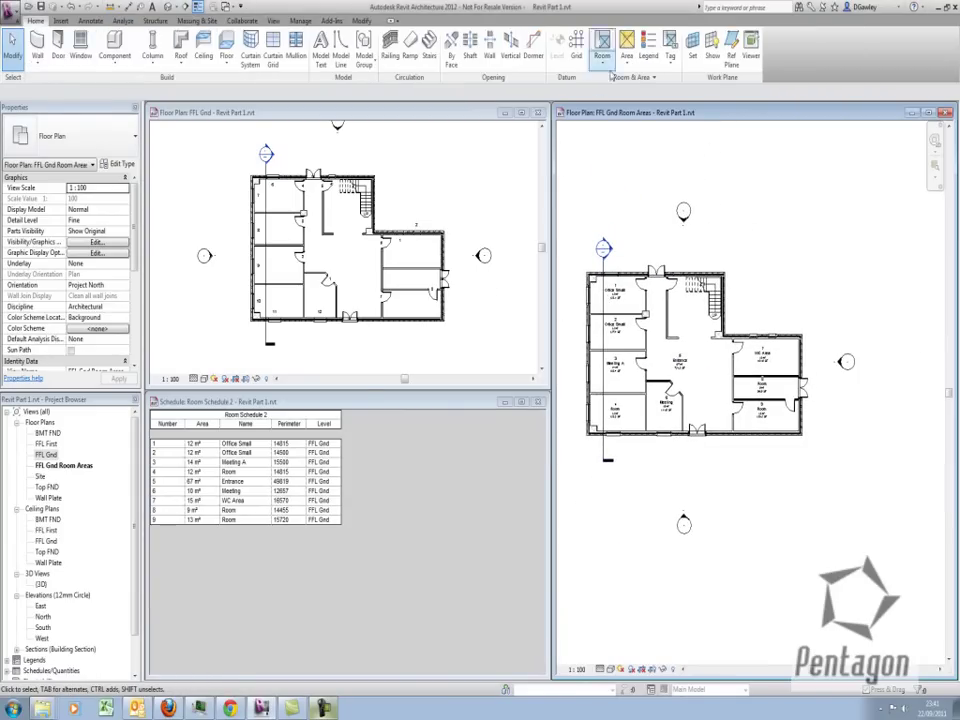
click(645, 77)
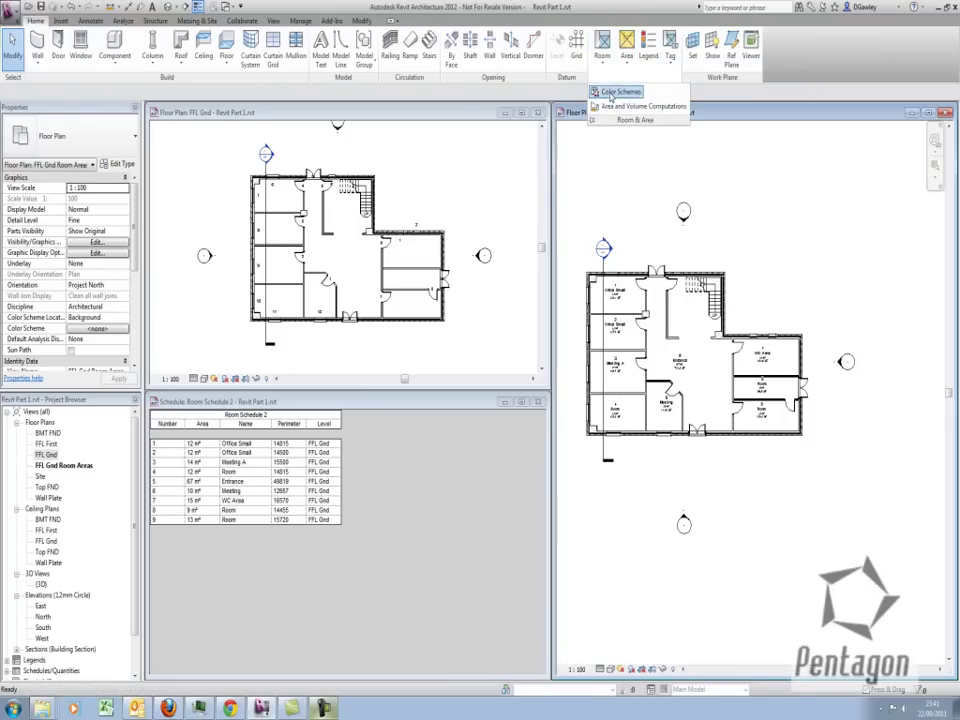
click(610, 93)
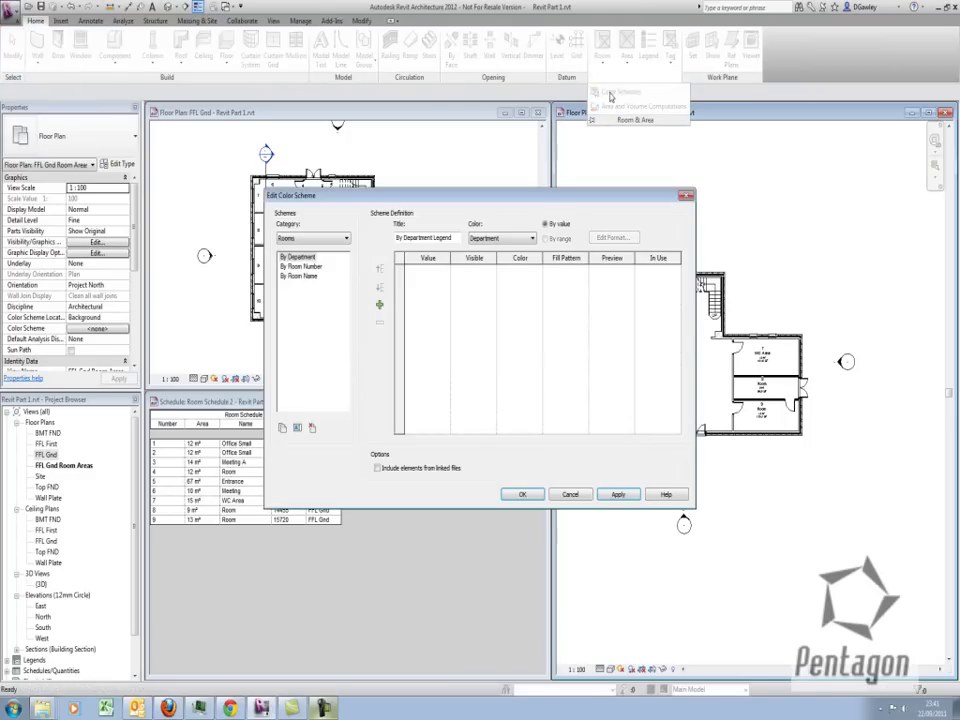
click(497, 241)
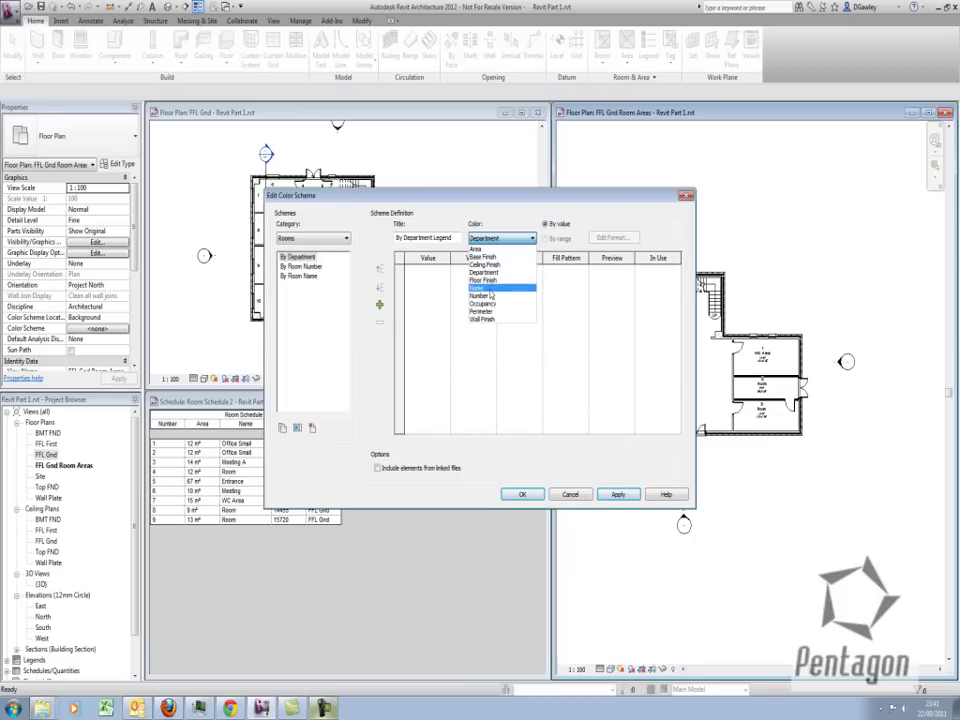
click(490, 289)
click(508, 371)
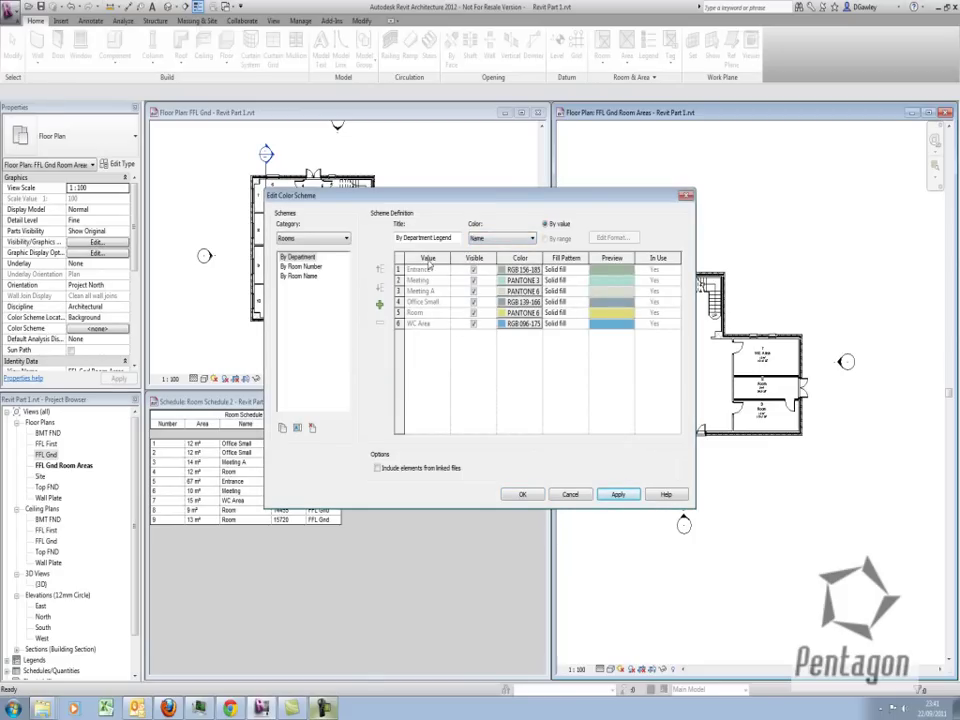
click(519, 495)
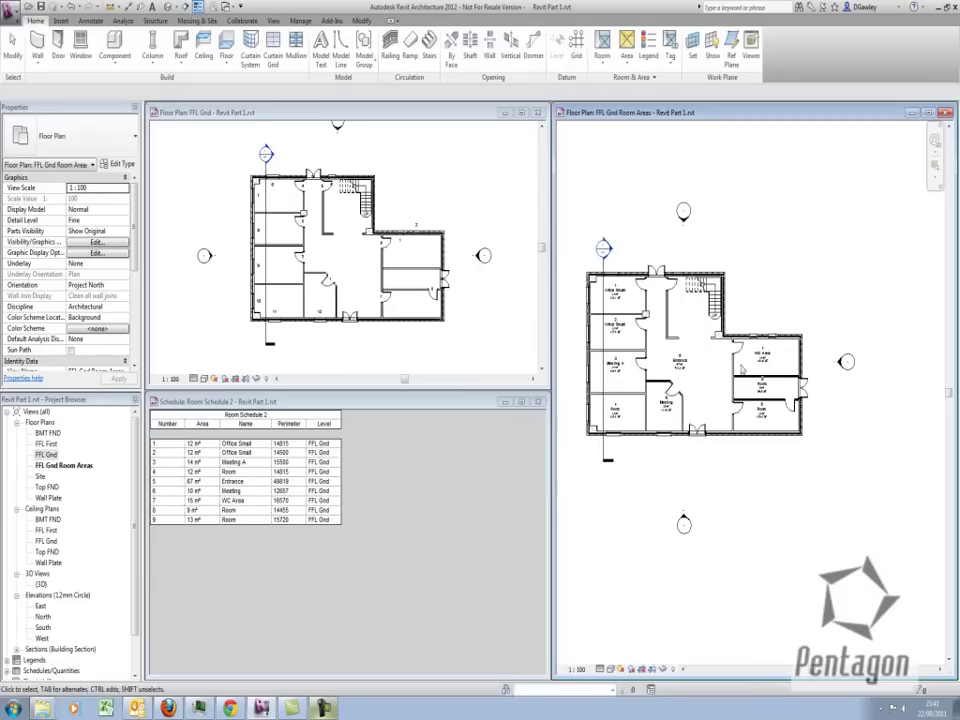
- Place a color fill legend northeast of the building on the room areas plan, using space type Rooms and color scheme By Room Name
click(648, 45)
click(776, 252)
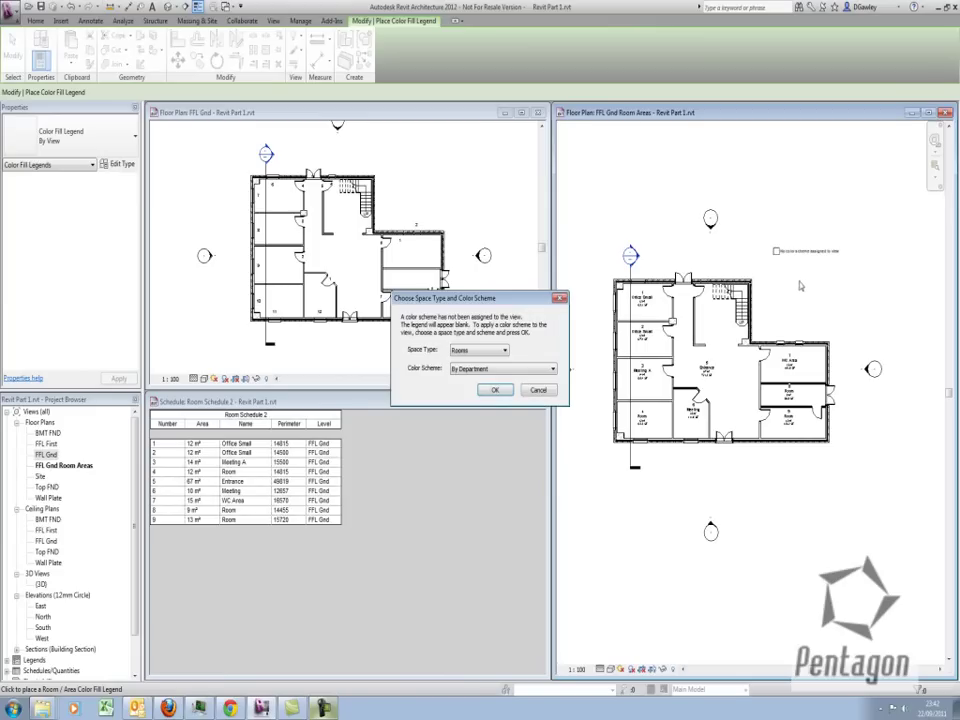
click(491, 373)
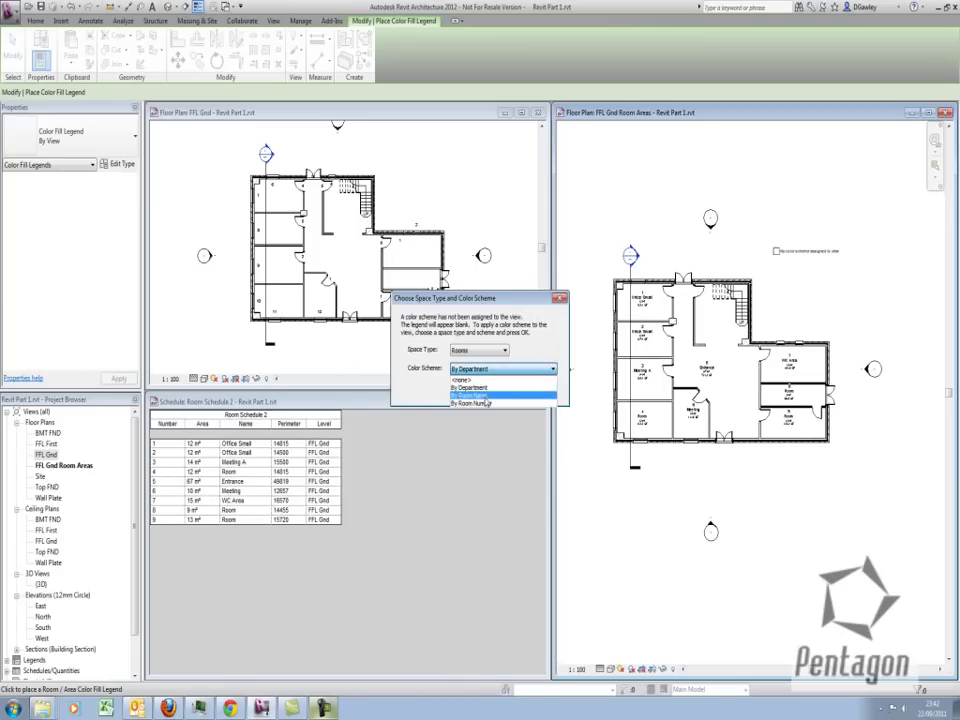
click(489, 395)
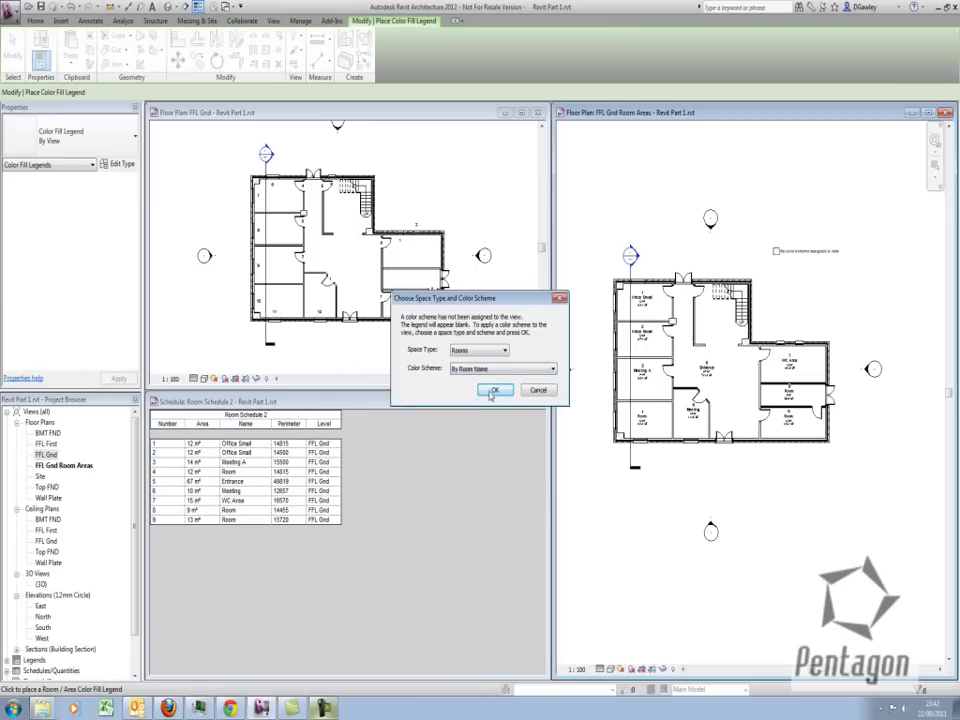
click(492, 390)
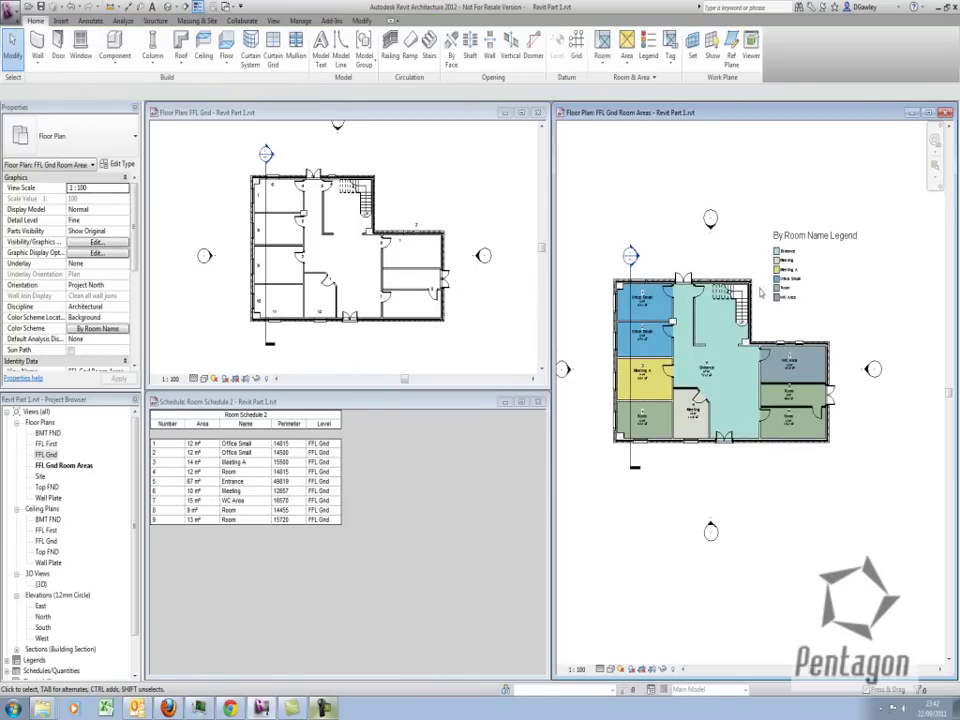
- Rename room 4, in the building's southwest corner, as Office Small through its room tag
scroll(645, 335, up, 5)
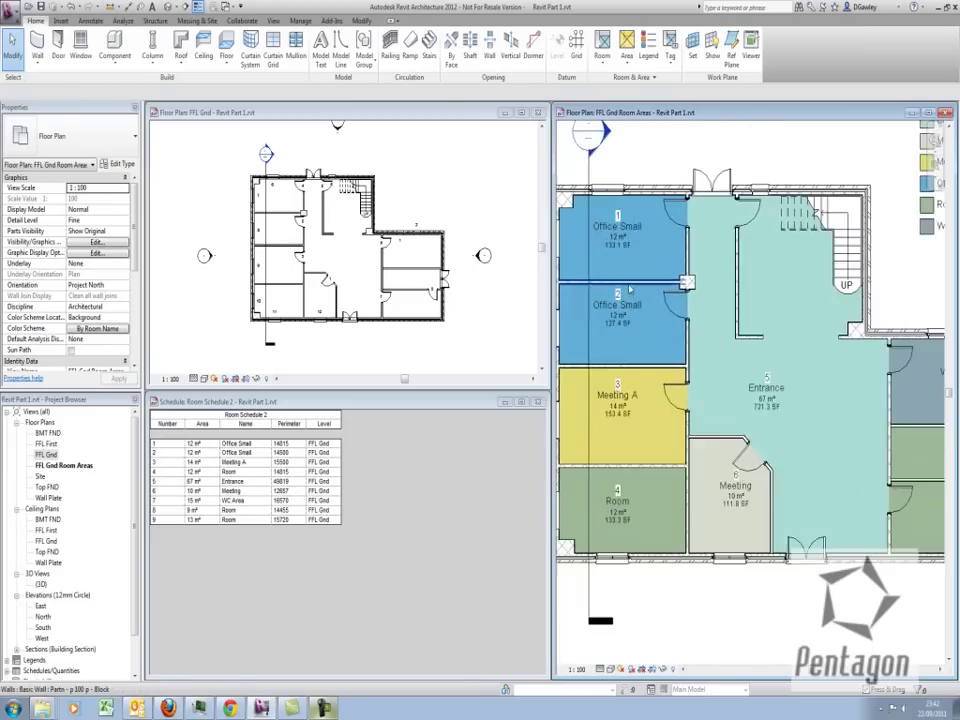
middle_drag(630, 307, 686, 317)
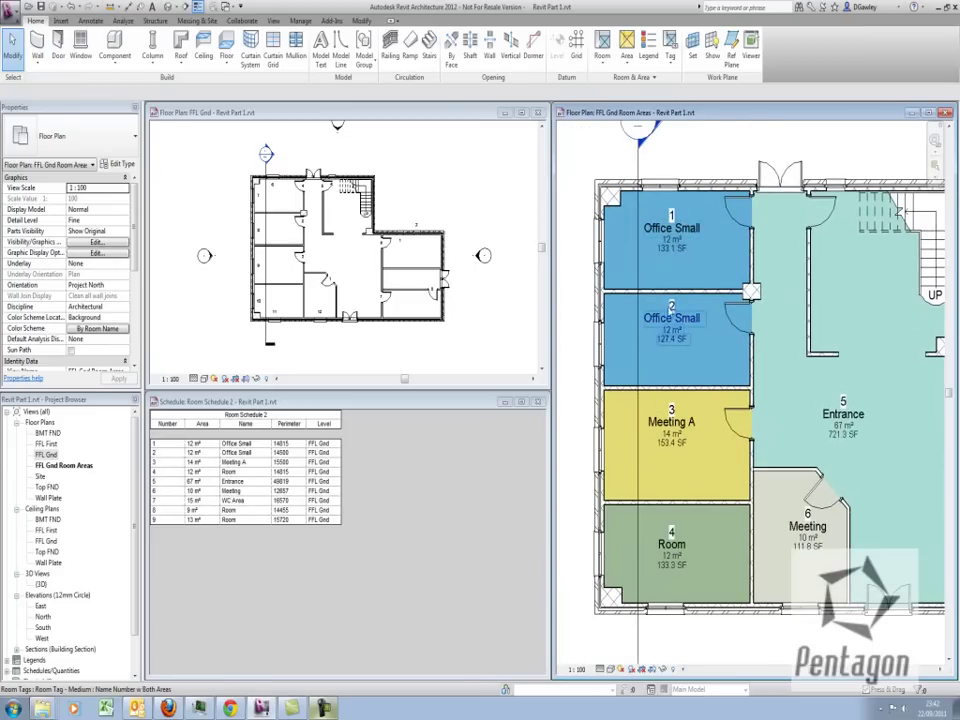
click(679, 550)
click(680, 546)
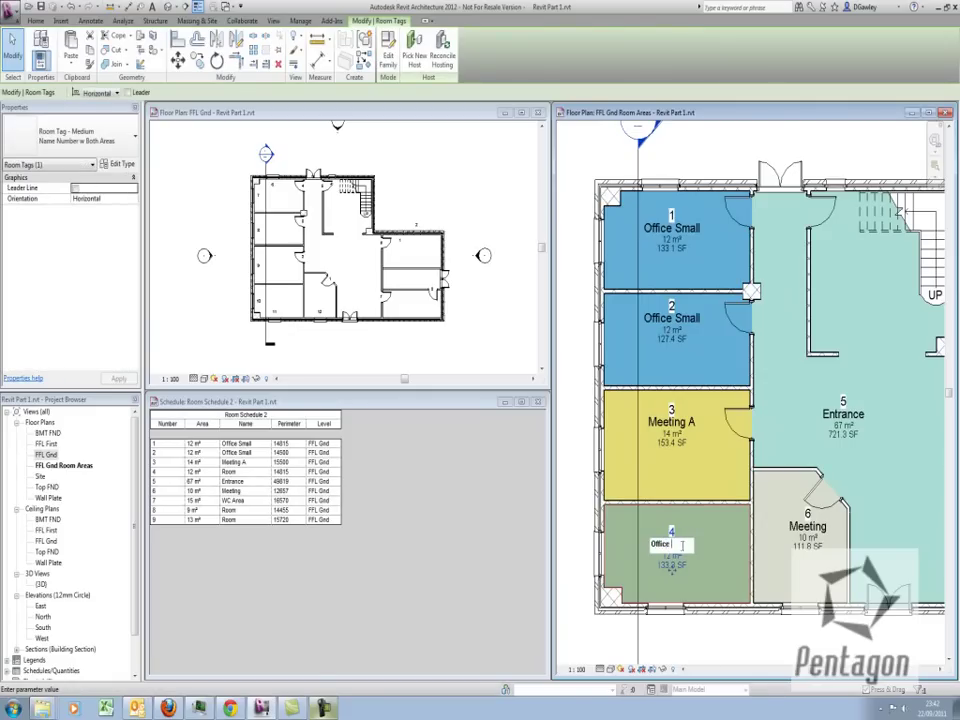
key(Return)
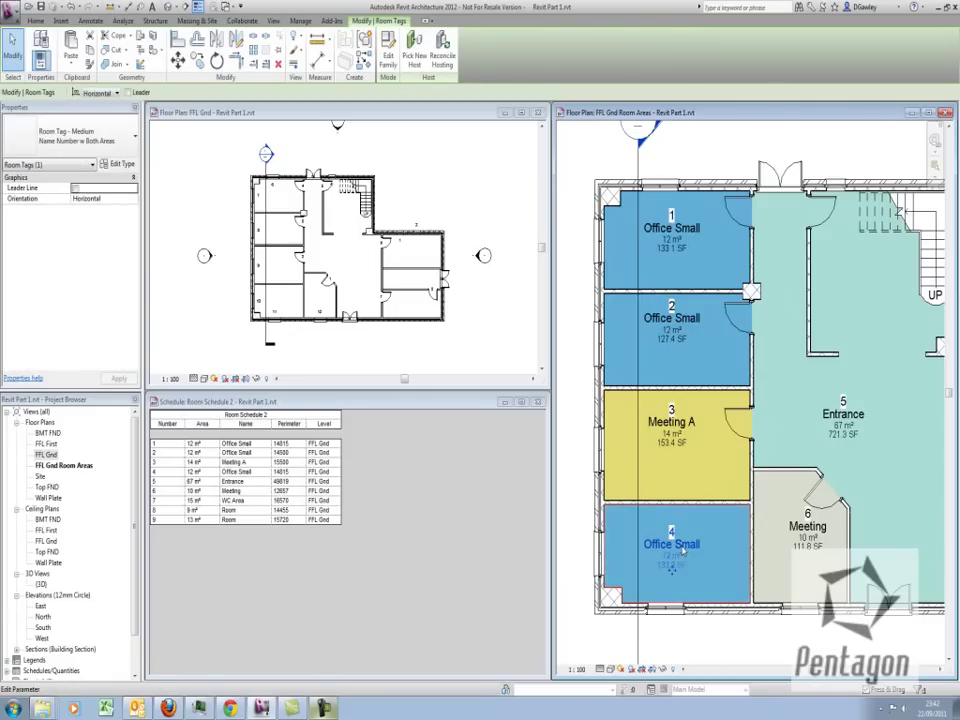
click(682, 465)
- Highlight the Entrance room on the room areas plan to check the extent it covers, including the stair area
scroll(664, 391, down, 2)
middle_drag(732, 430, 697, 441)
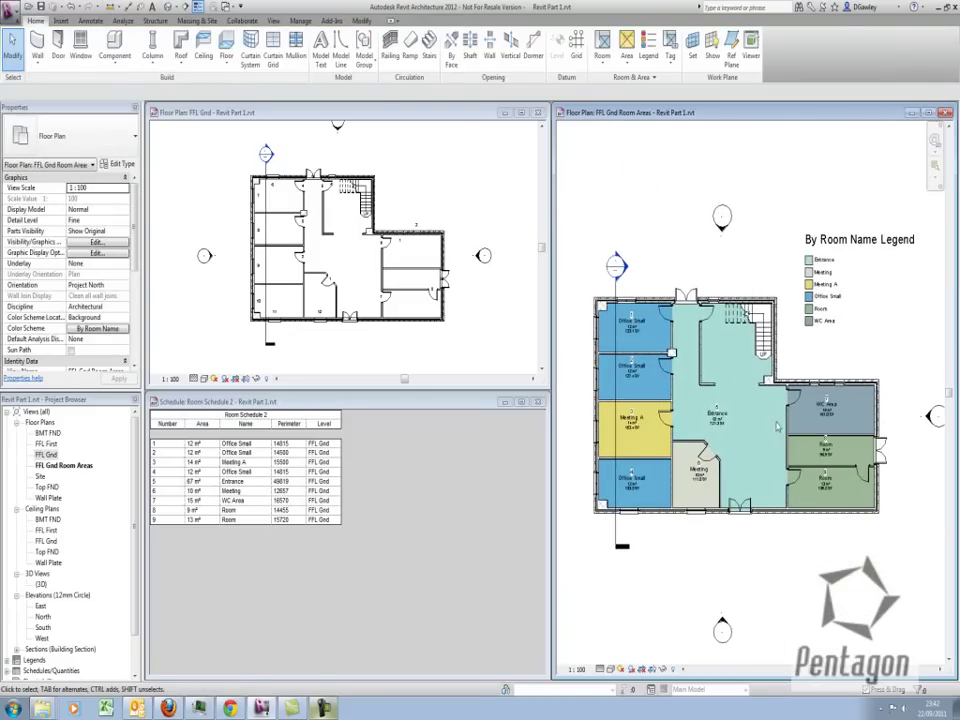
scroll(735, 390, up, 1)
click(742, 397)
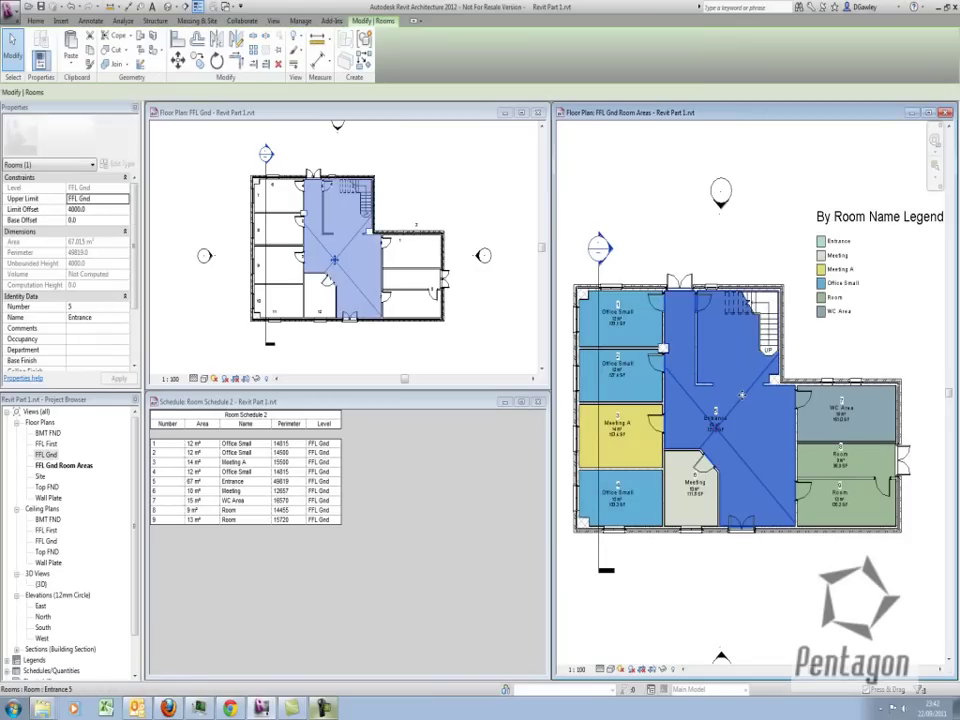
click(713, 248)
- Draw a room separation line across the wall opening between the stair area and the rest of the Entrance on the room areas plan
click(643, 77)
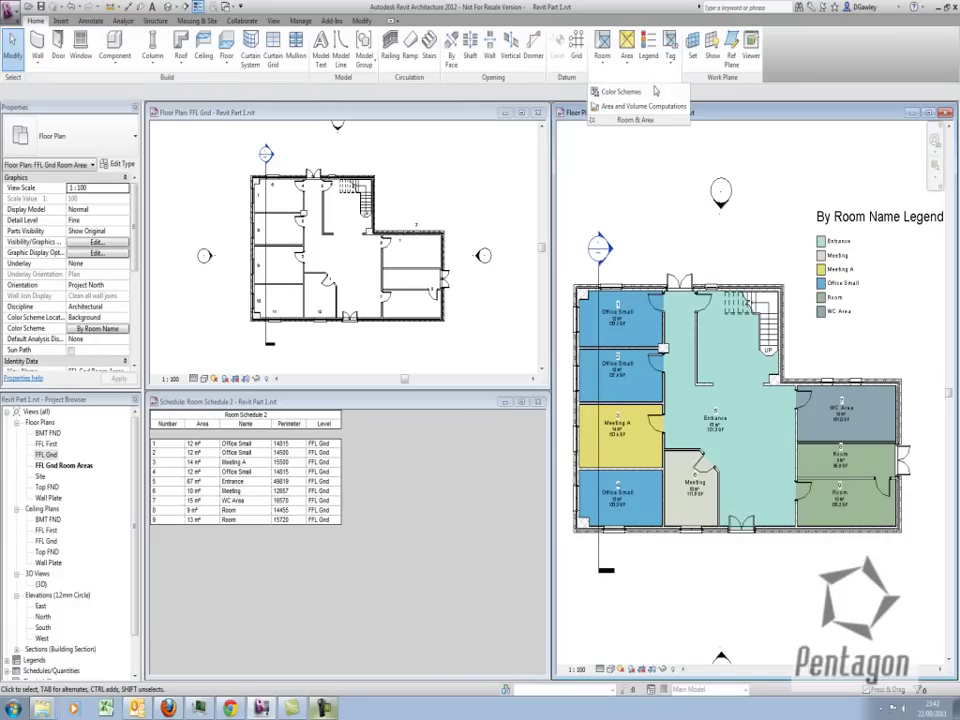
click(603, 66)
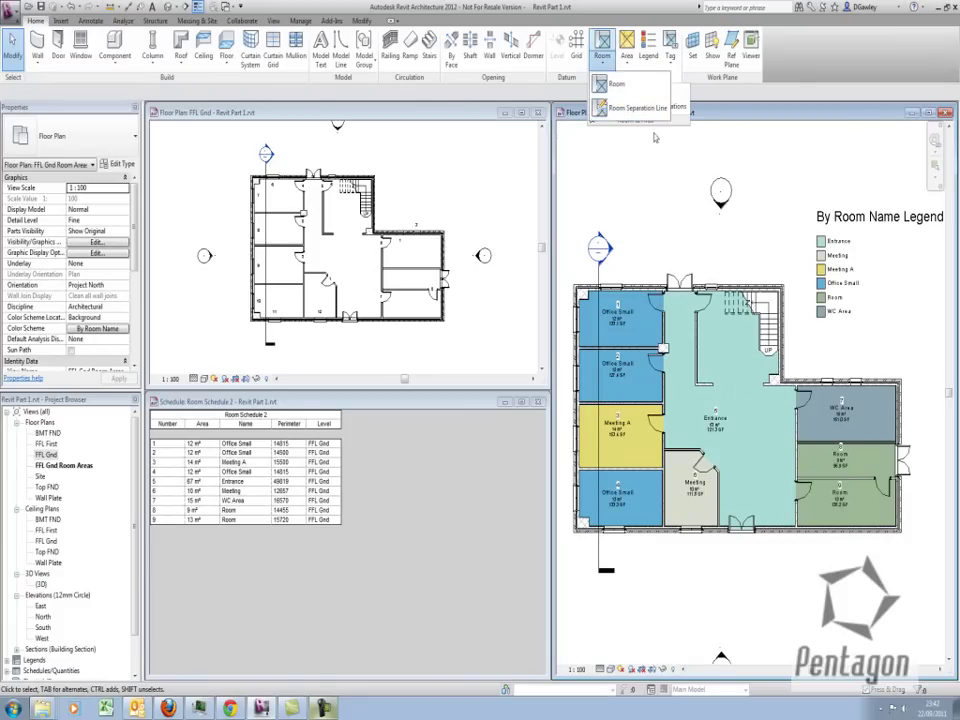
click(638, 107)
scroll(710, 384, up, 4)
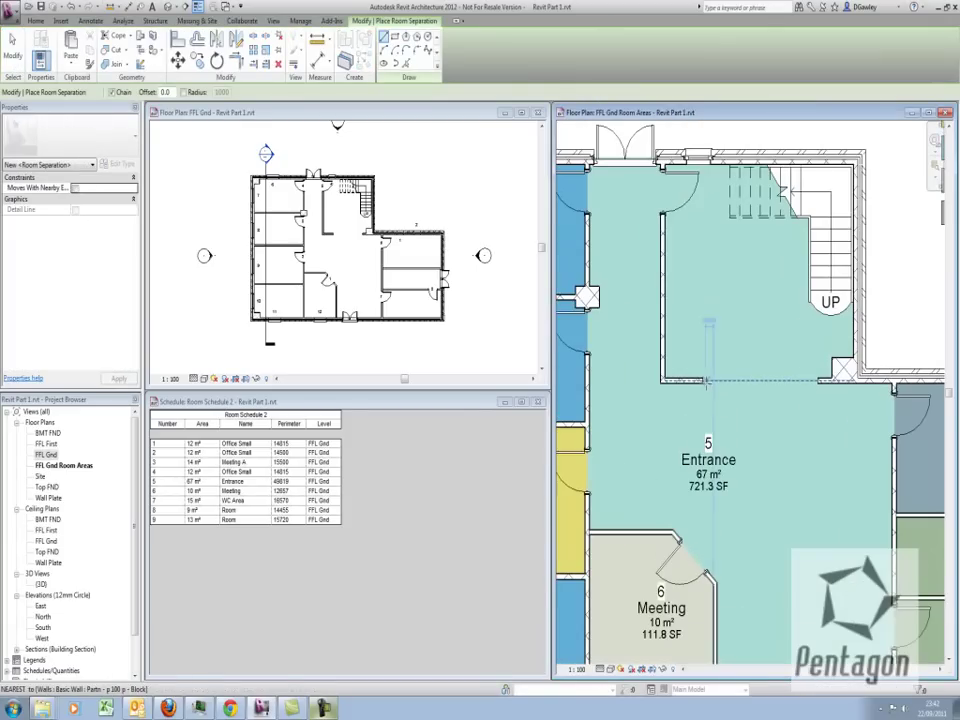
click(705, 381)
click(822, 381)
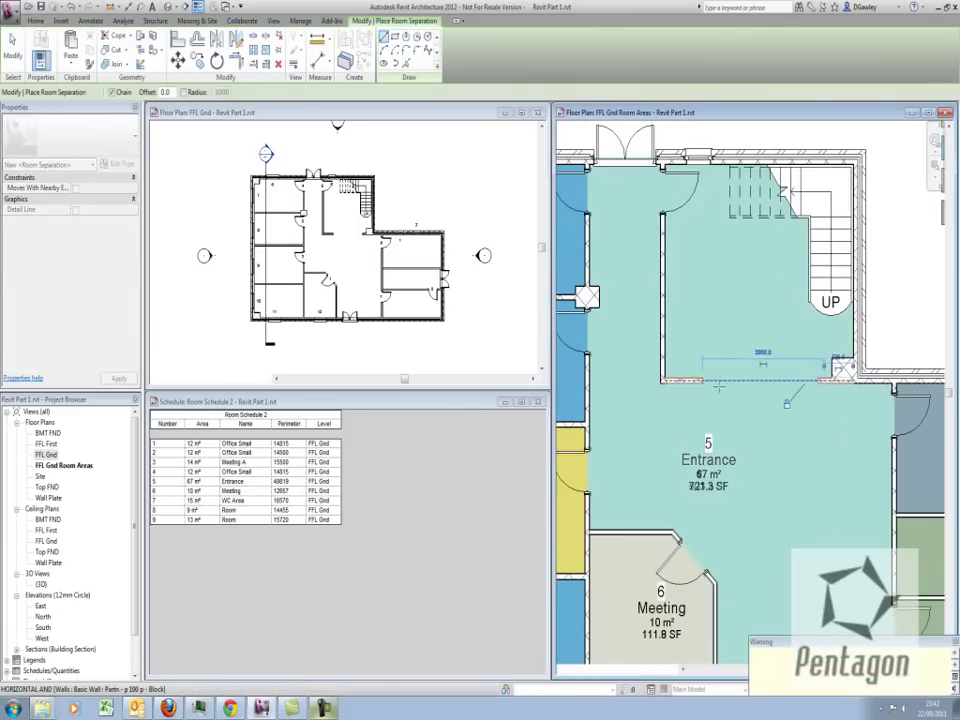
right_click(761, 321)
click(764, 331)
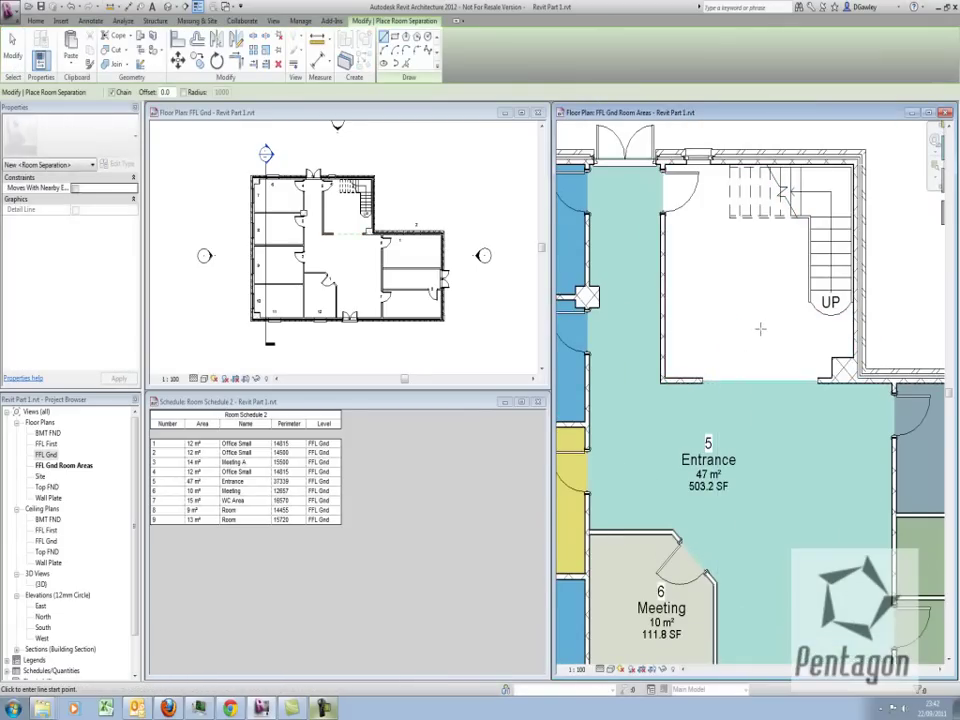
scroll(758, 490, down, 2)
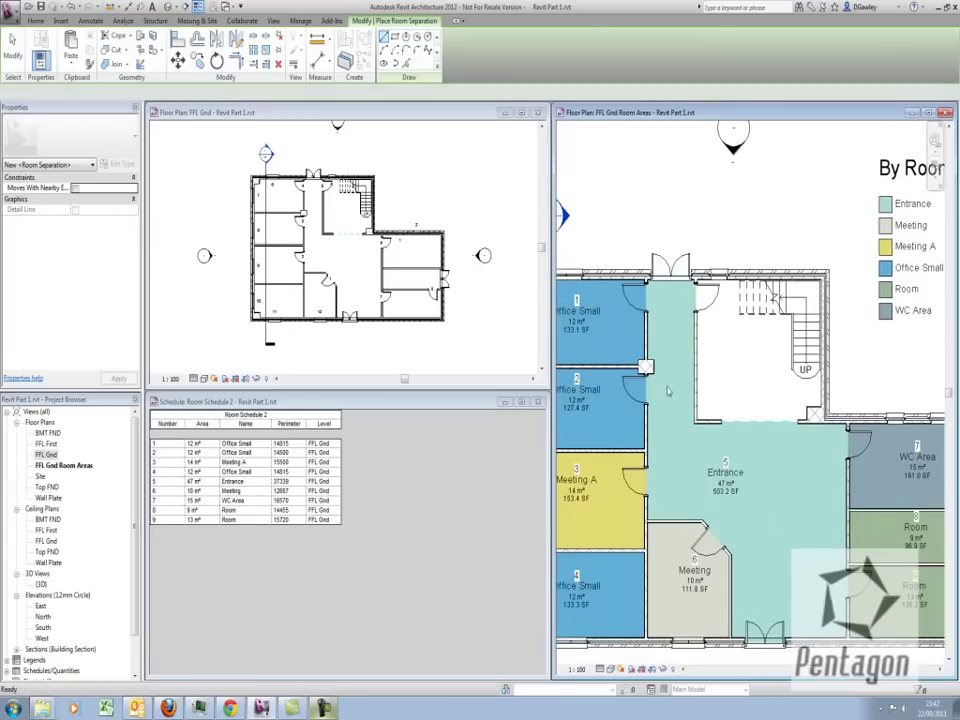
key(Escape)
key(Escape)
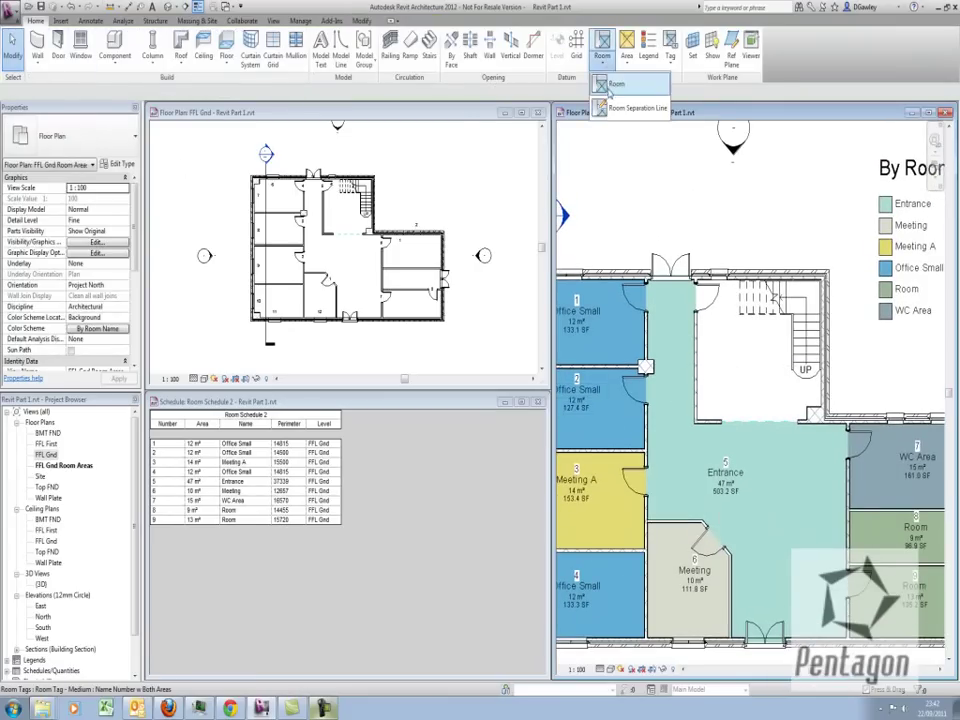
- Place a tagged room in the empty stair area north of the Entrance
click(603, 60)
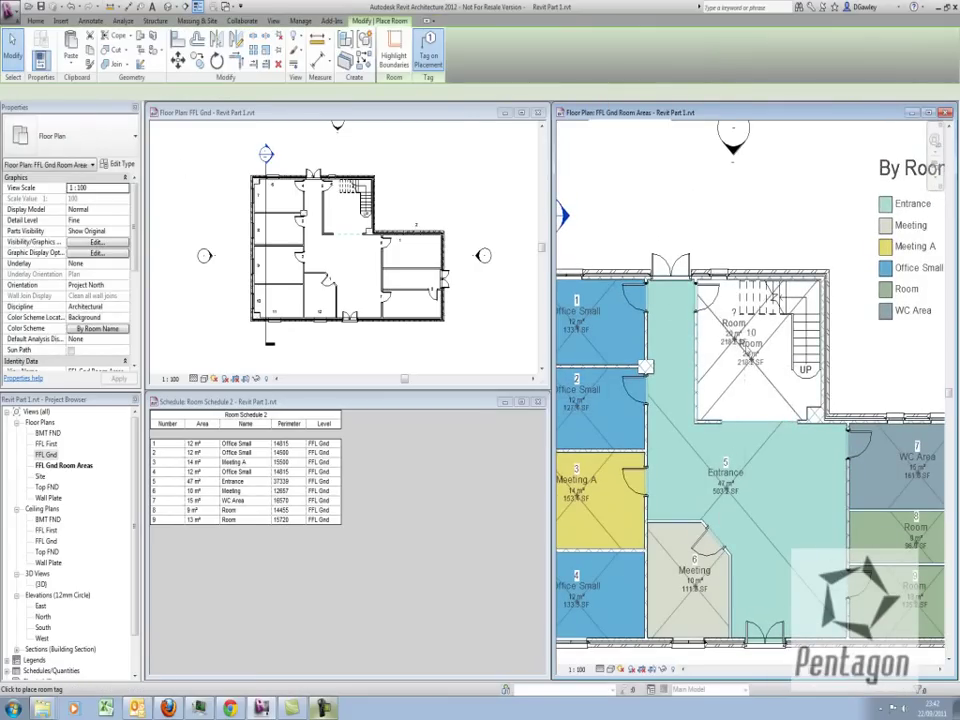
click(750, 345)
right_click(748, 343)
click(790, 349)
- Rename the room in the stair area as Stair through its room tag
click(750, 344)
click(750, 344)
text(Stair)
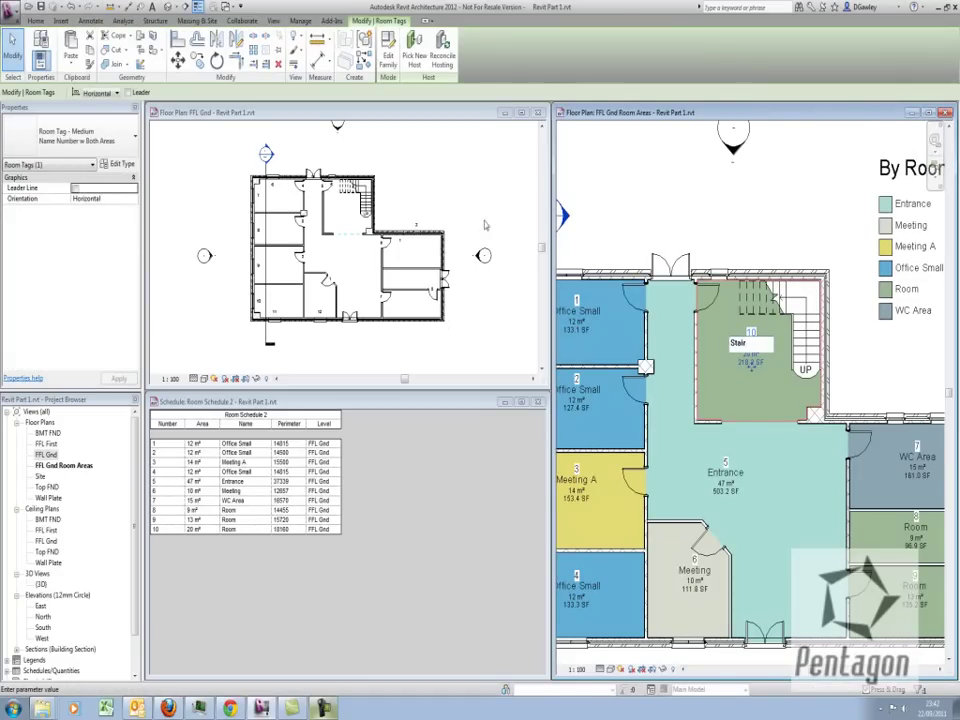
click(754, 236)
click(708, 248)
scroll(708, 248, down, 3)
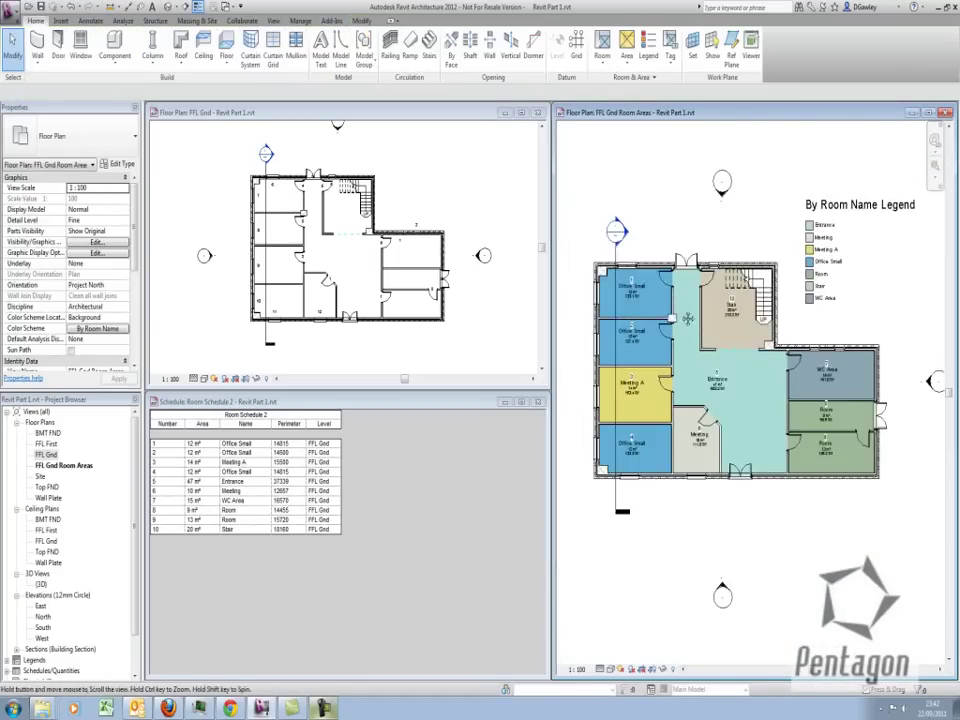